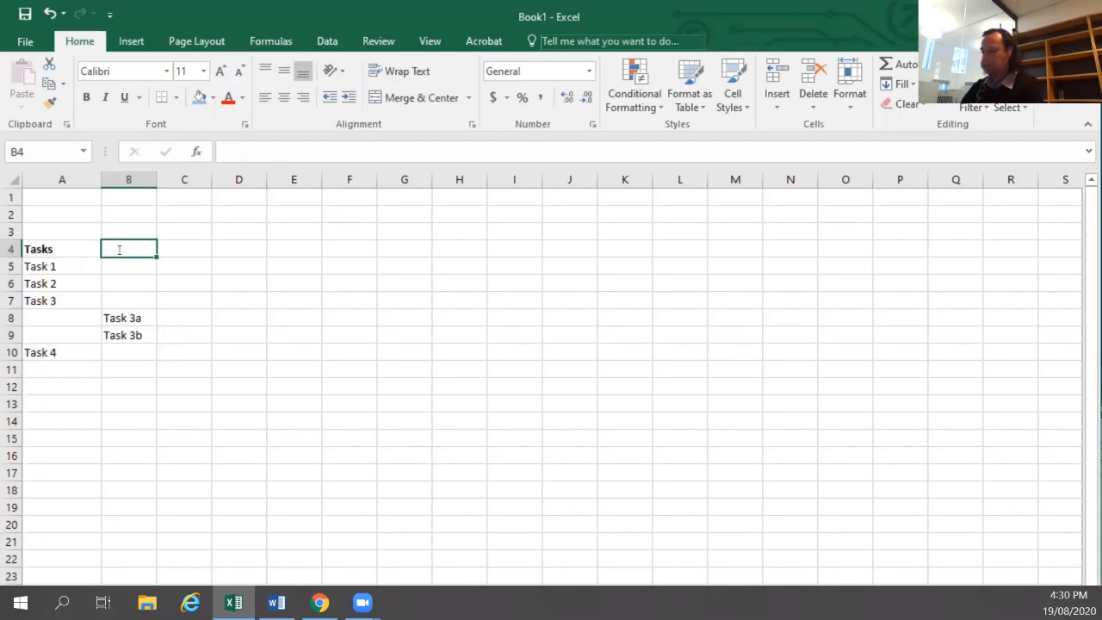
Enter the column heading "Sub-Tasks" in cell B4.
{"action": "type", "text": "Sub-Ta"}
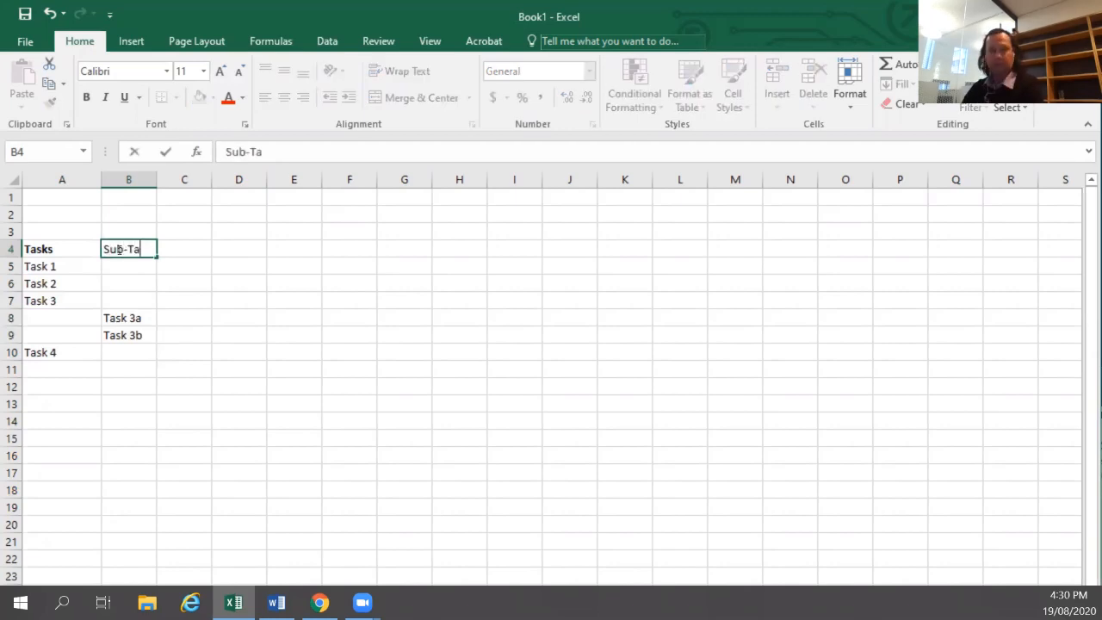
{"action": "type", "text": "ks"}
{"action": "key", "text": "BackSpace"}
{"action": "key", "text": "BackSpace"}
{"action": "type", "text": "ks"}
{"action": "key", "text": "BackSpace"}
{"action": "key", "text": "BackSpace"}
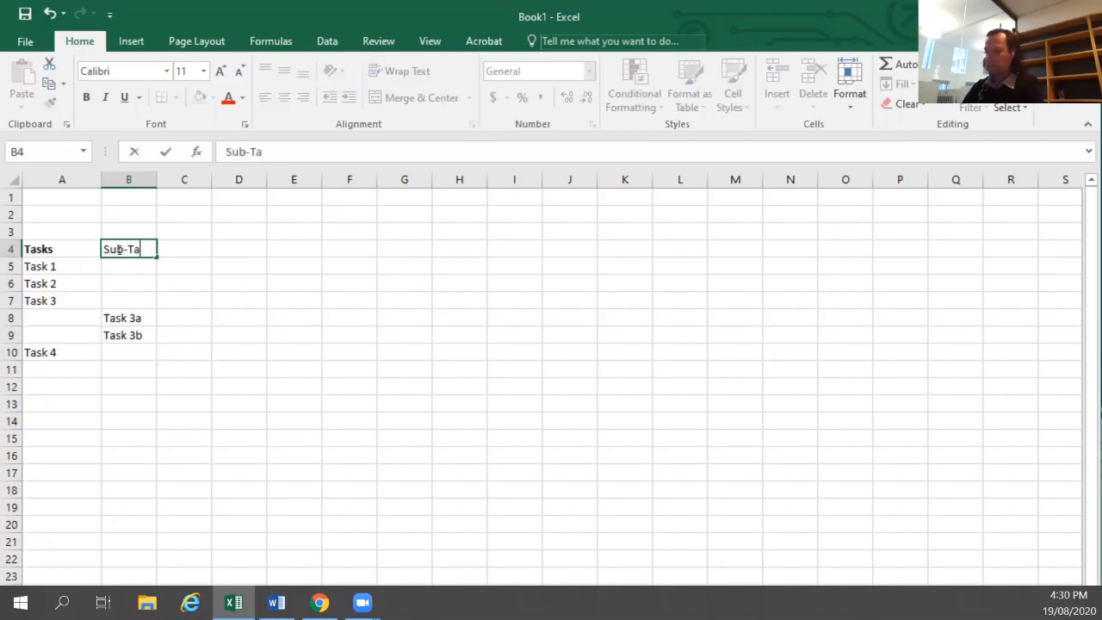
{"action": "type", "text": "sks"}
{"action": "key", "text": "Return"}
Enter the start date 19 Aug 2020 in cell C4.
{"action": "key", "text": "Up"}
{"action": "key", "text": "Right"}
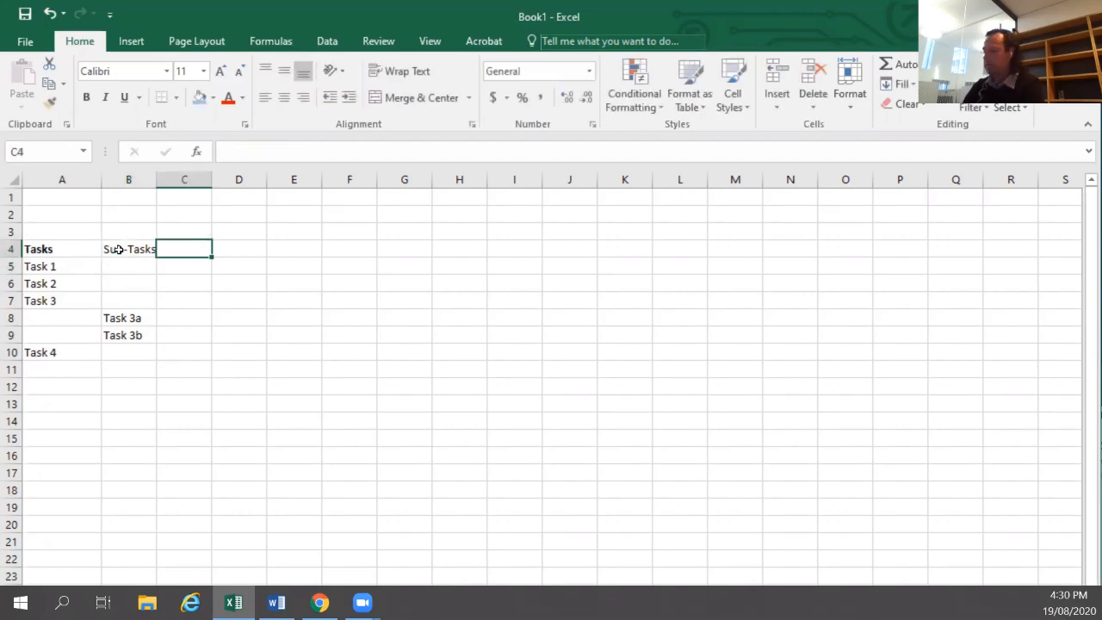
{"action": "type", "text": "19 Aug 2020"}
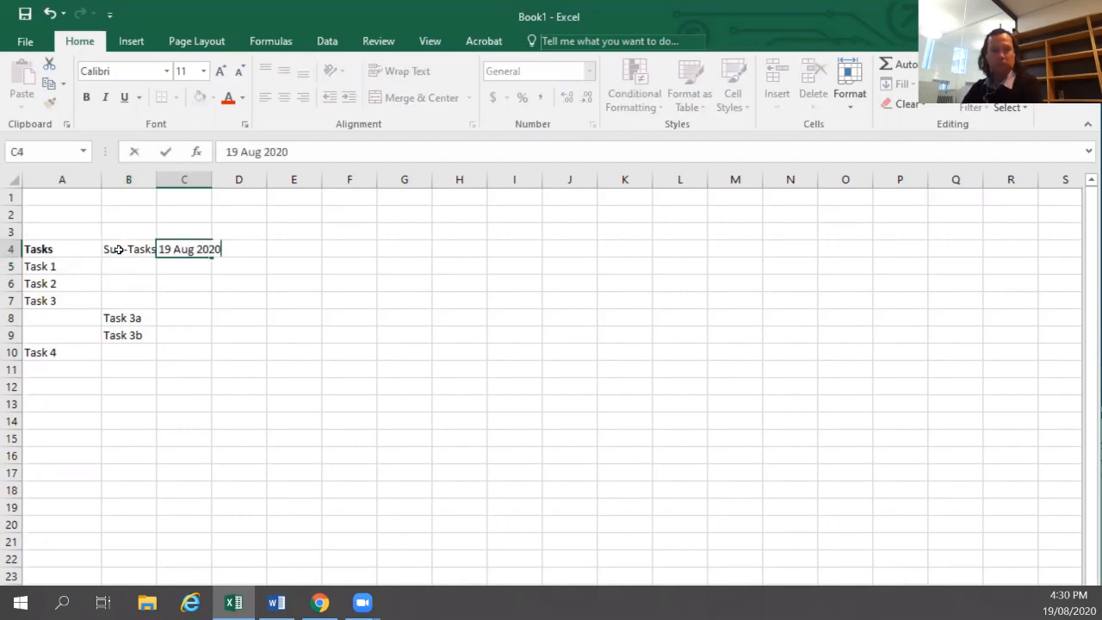
{"action": "key", "text": "Return"}
{"action": "key", "text": "Up"}
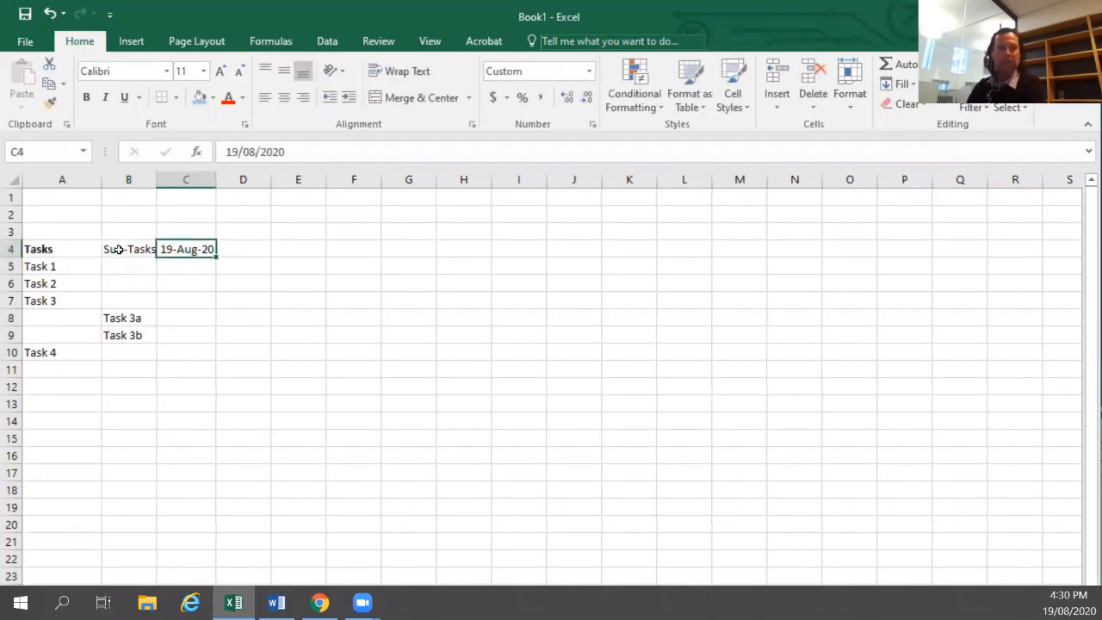
Enter the formula =C4+7 in D4 to add one week to the start date.
{"action": "left_click", "coordinate": [242, 252]}
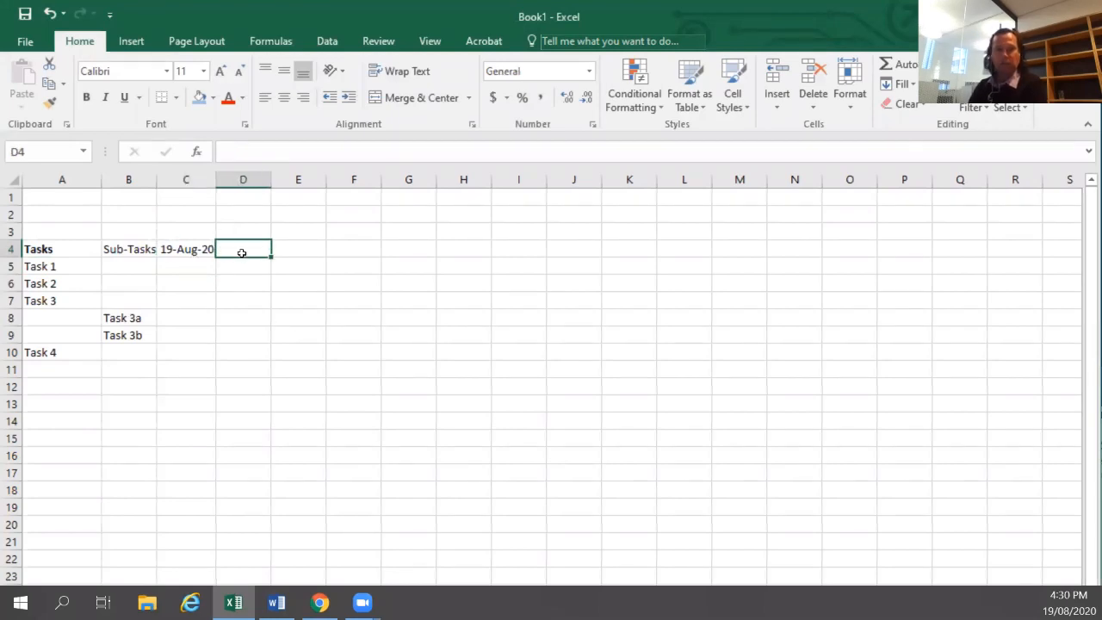
{"action": "type", "text": "="}
{"action": "key", "text": "Left"}
{"action": "type", "text": "+7"}
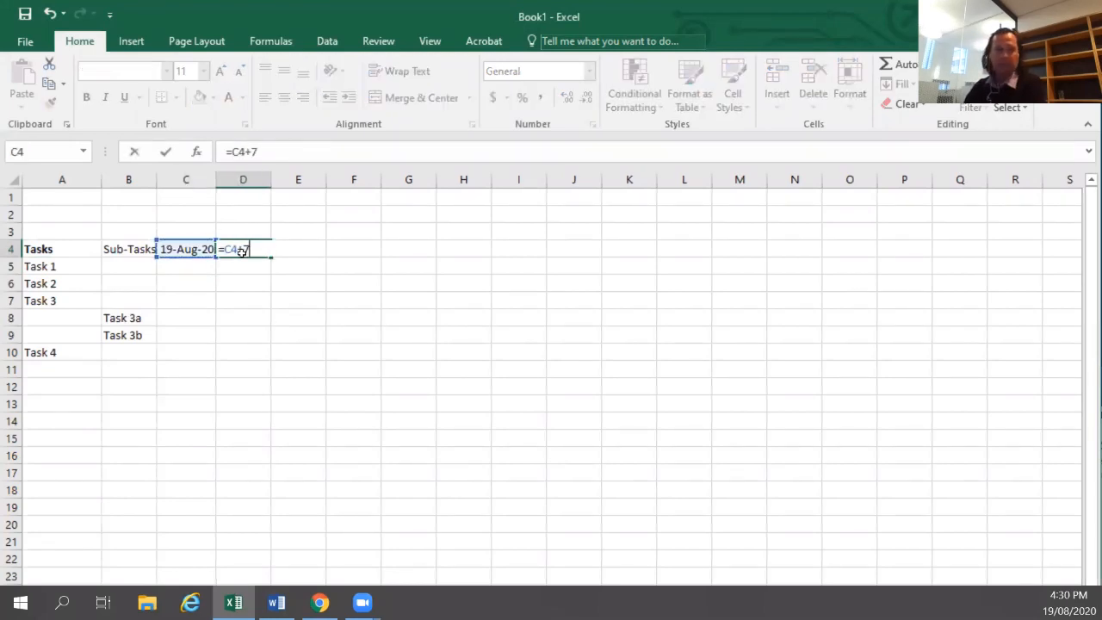
{"action": "key", "text": "Return"}
{"action": "key", "text": "Up"}
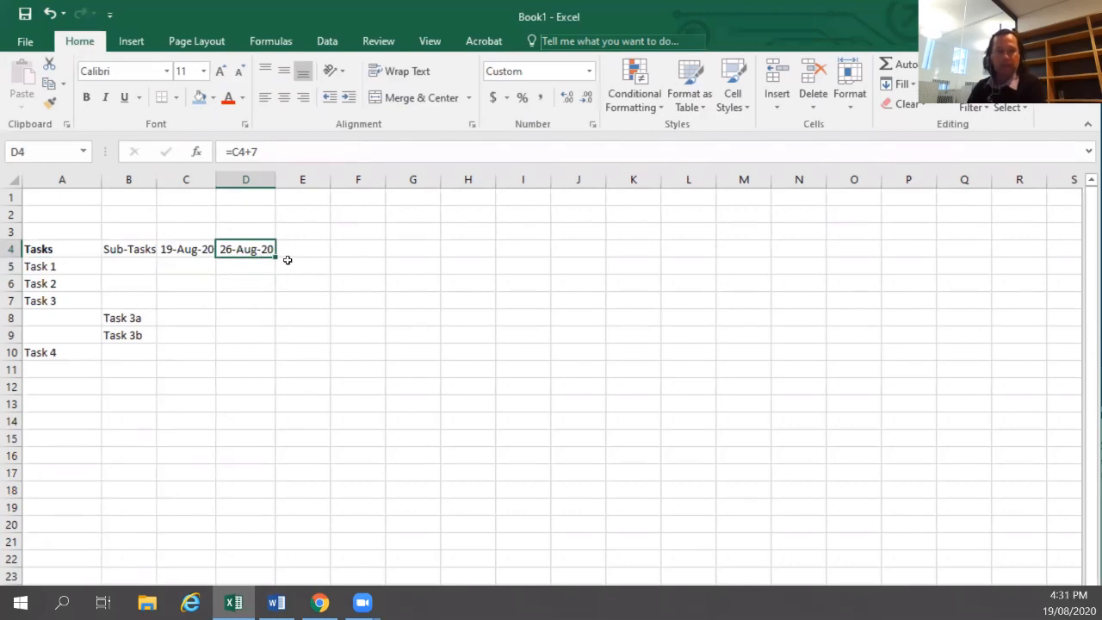
Fill the weekly date formula across row 4 through column K.
{"action": "left_click_drag", "start_coordinate": [276, 257], "coordinate": [337, 260]}
{"action": "key", "text": "shift+Left"}
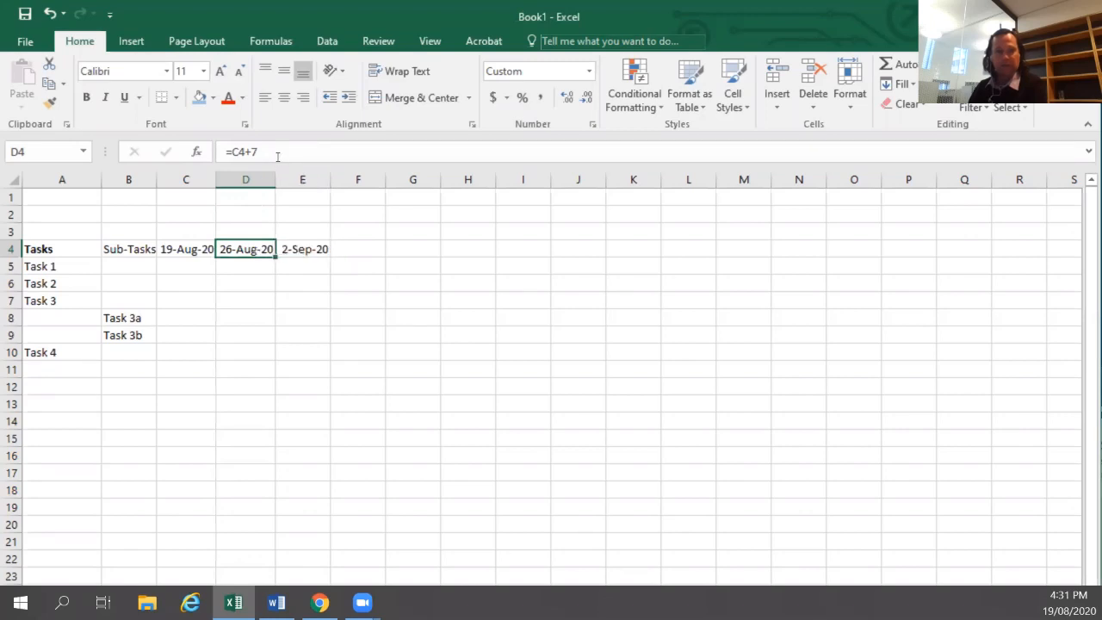
{"action": "left_click", "coordinate": [276, 153]}
{"action": "key", "text": "Escape"}
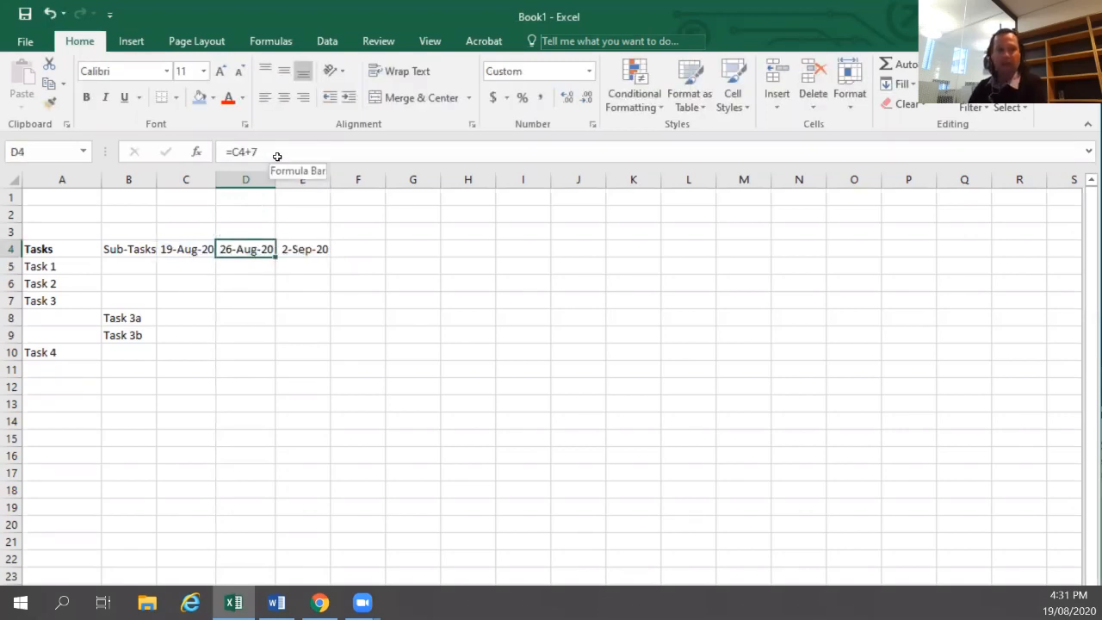
{"action": "left_click_drag", "start_coordinate": [275, 257], "coordinate": [626, 272]}
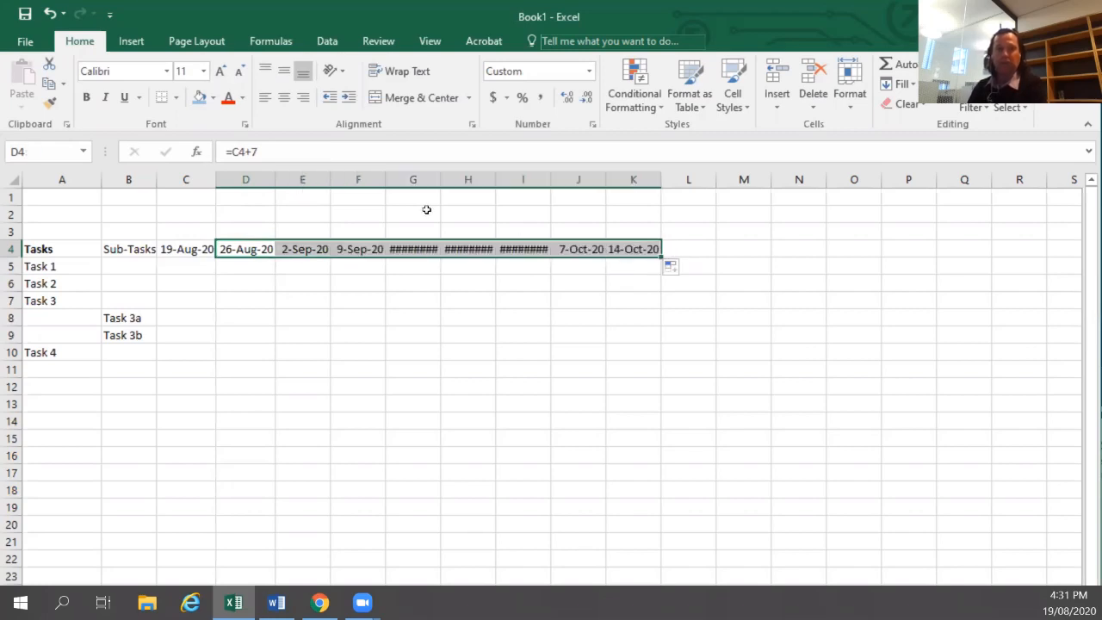
Autofit the widths of columns G to I.
{"action": "left_click", "coordinate": [421, 247]}
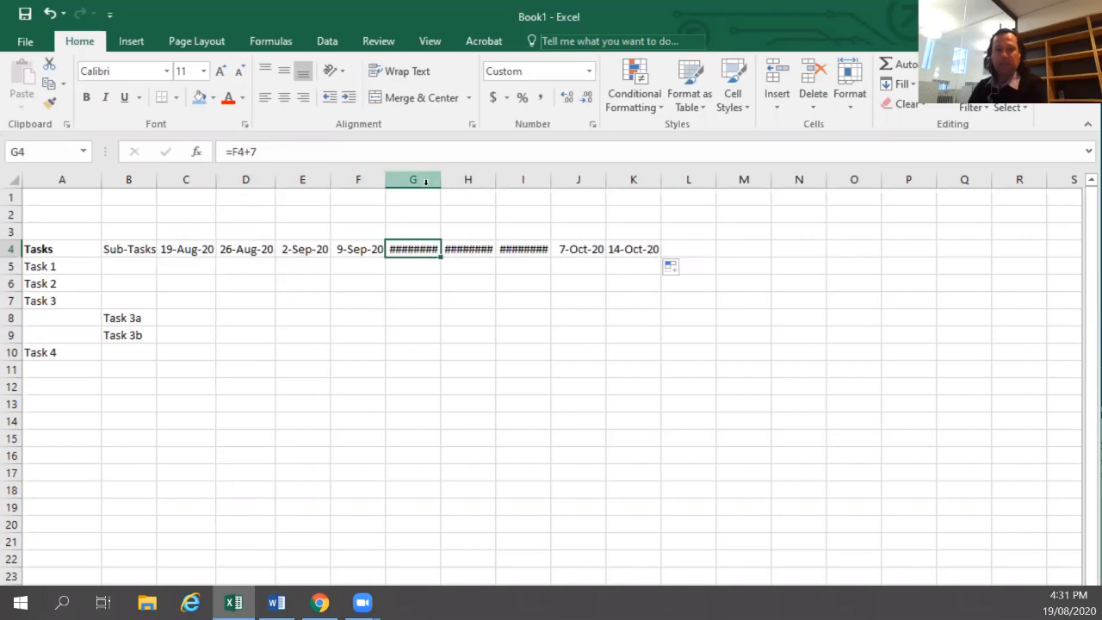
{"action": "left_click_drag", "start_coordinate": [419, 180], "coordinate": [548, 181]}
{"action": "double_click", "coordinate": [550, 181]}
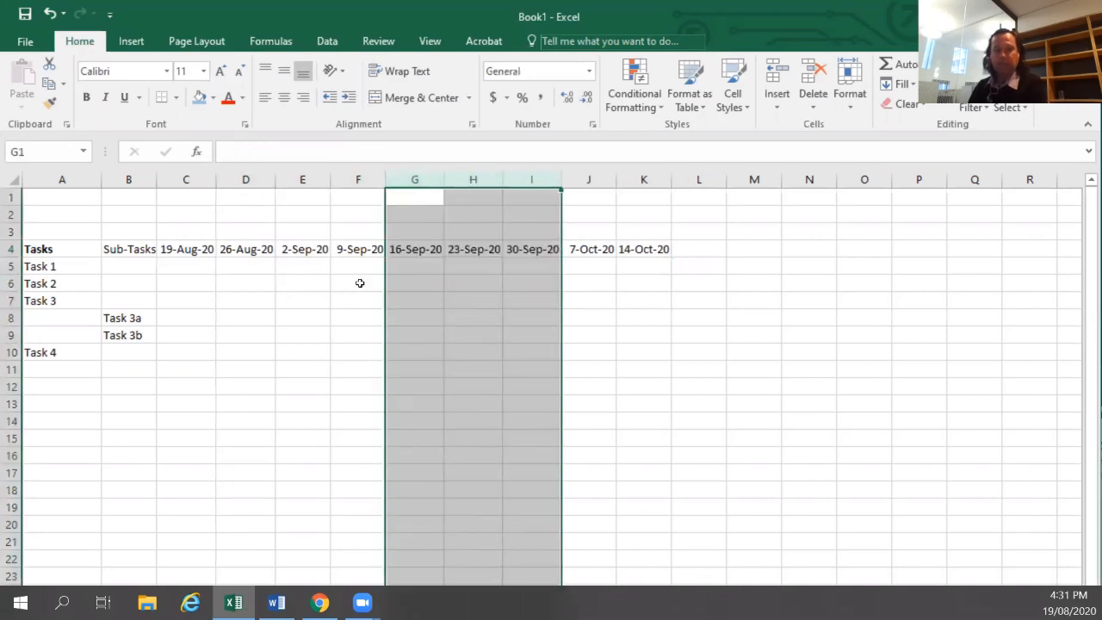
Fill the whole worksheet with white to hide the gridlines.
{"action": "left_click", "coordinate": [137, 215]}
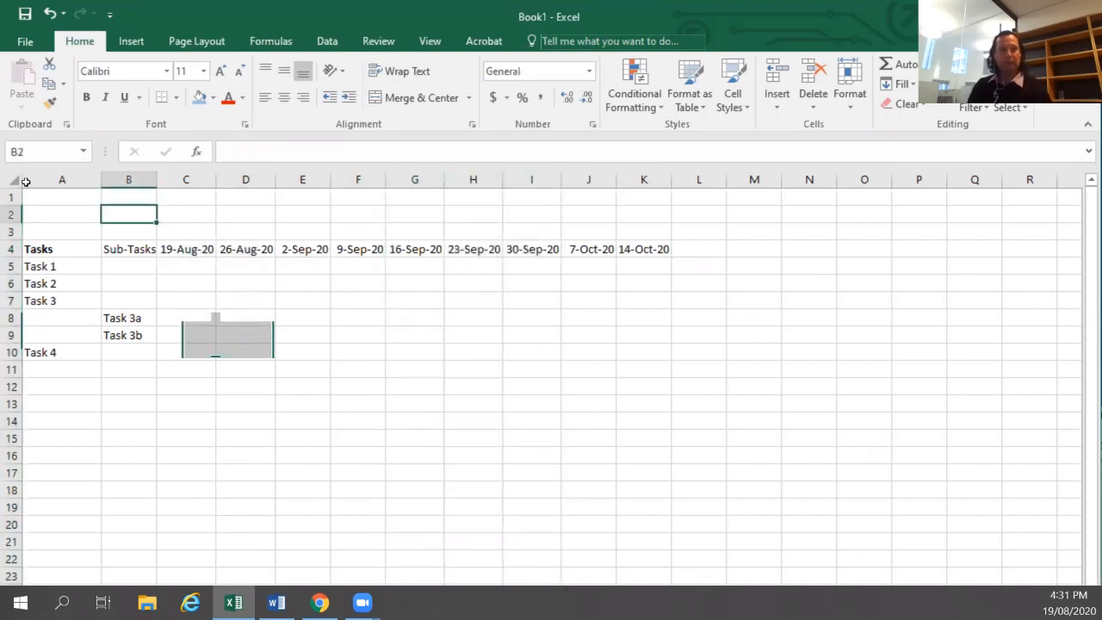
{"action": "left_click", "coordinate": [18, 180]}
{"action": "left_click", "coordinate": [213, 98]}
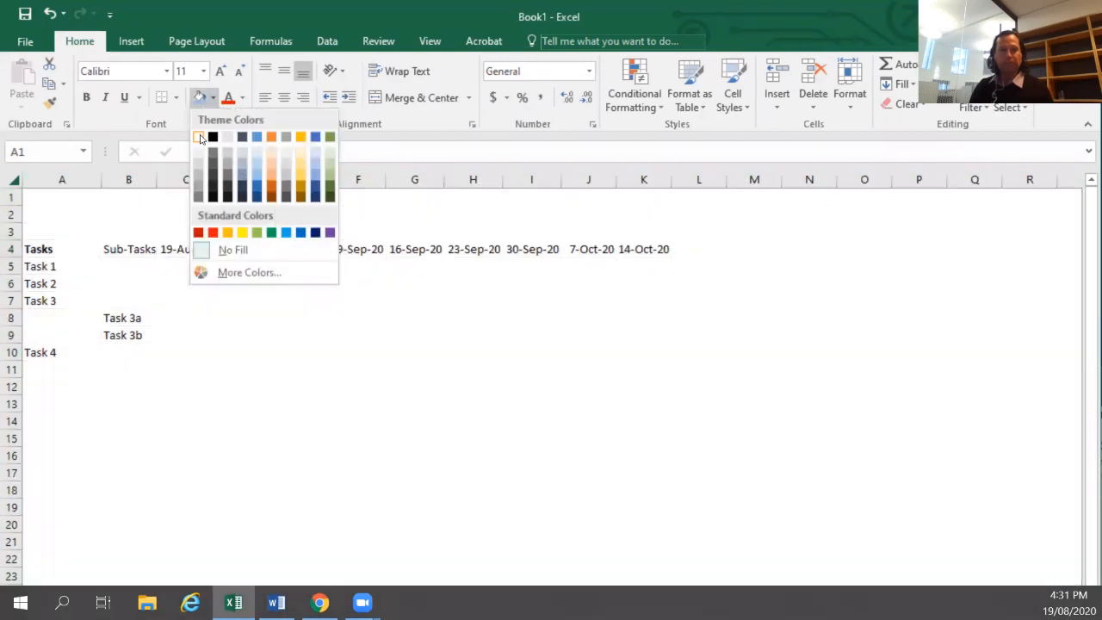
{"action": "left_click", "coordinate": [206, 136]}
{"action": "left_click", "coordinate": [246, 284]}
{"action": "left_click_drag", "start_coordinate": [43, 249], "coordinate": [697, 249]}
{"action": "left_click", "coordinate": [199, 267]}
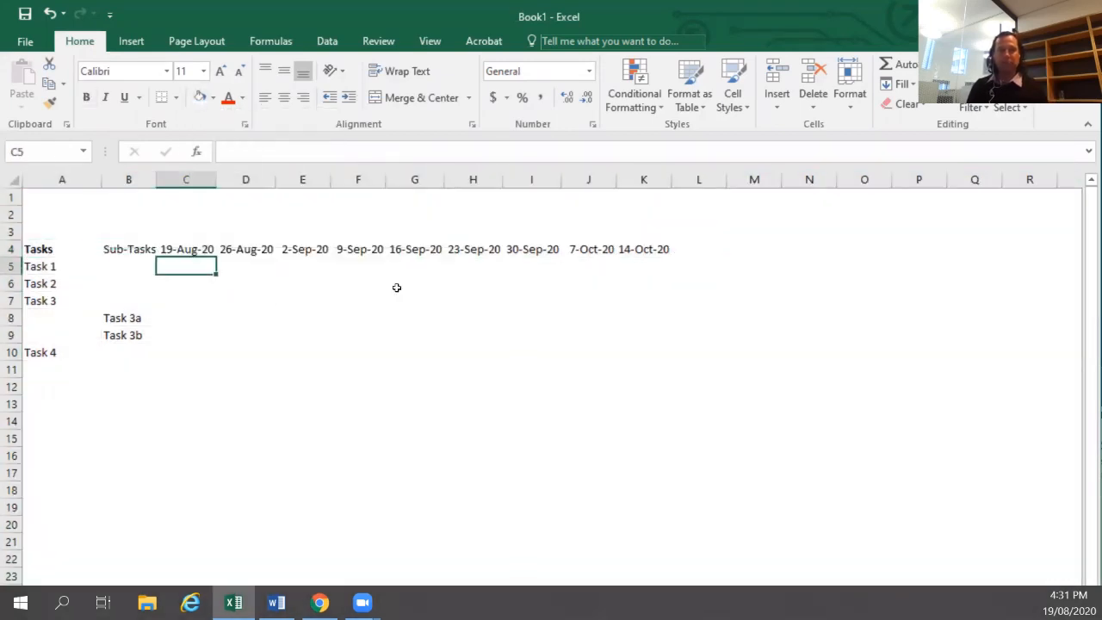
Add the headings "Manager" in L4 and "Team Members" in M4.
{"action": "key", "text": "Up"}
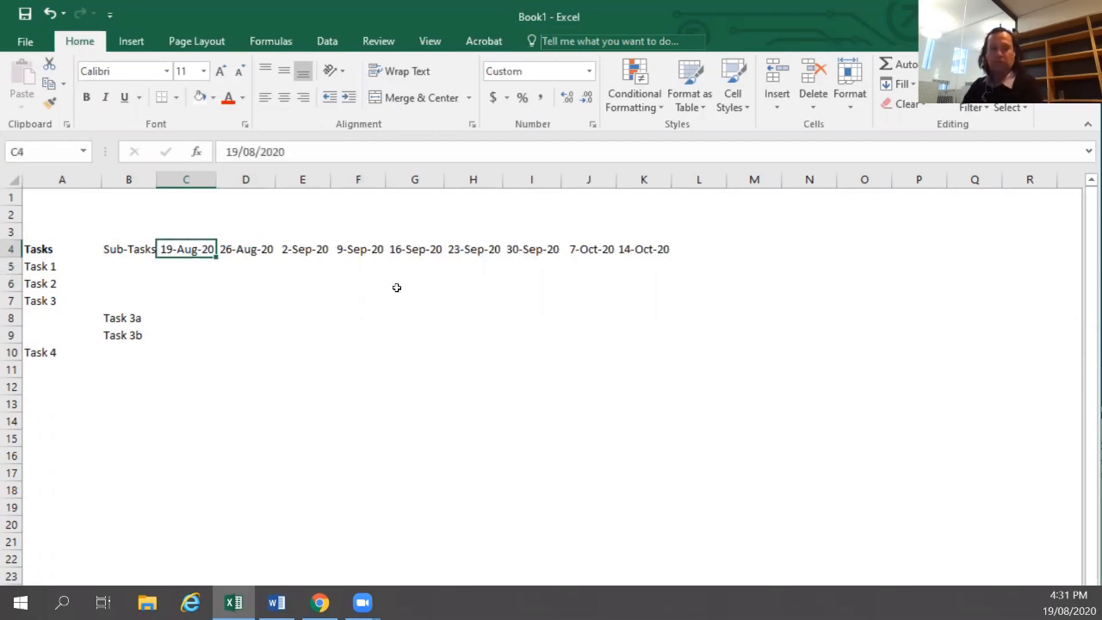
{"action": "key", "text": "Right"}
{"action": "key", "text": "Right"}
{"action": "key", "text": "Right"}
{"action": "key", "text": "Right"}
{"action": "key", "text": "Right"}
{"action": "key", "text": "Right"}
{"action": "key", "text": "Right"}
{"action": "key", "text": "Right"}
{"action": "key", "text": "Right"}
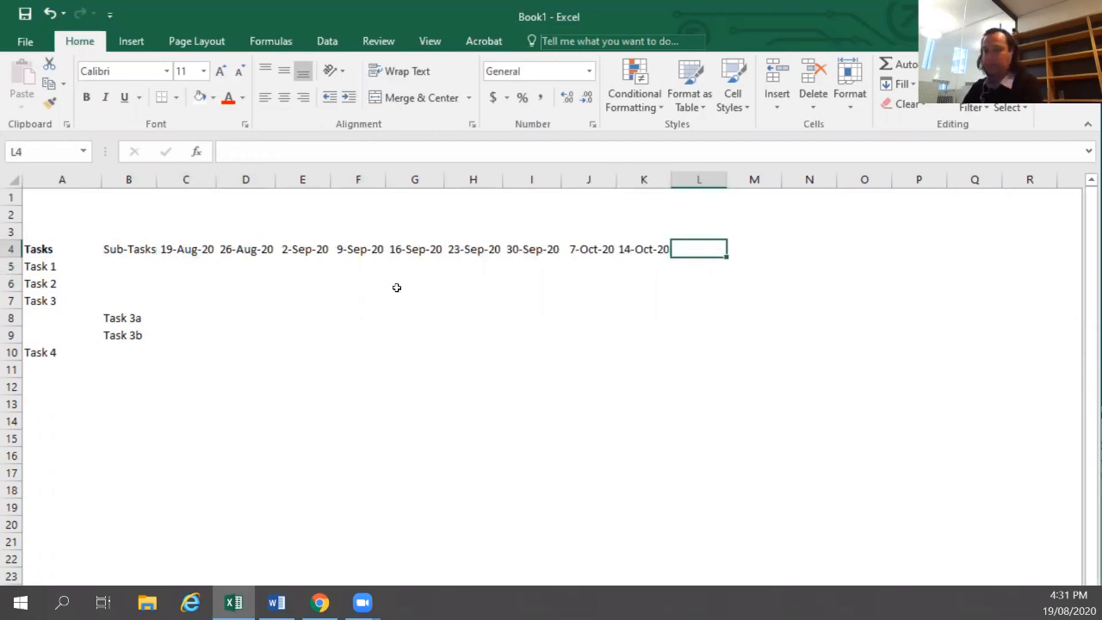
{"action": "type", "text": "Manager"}
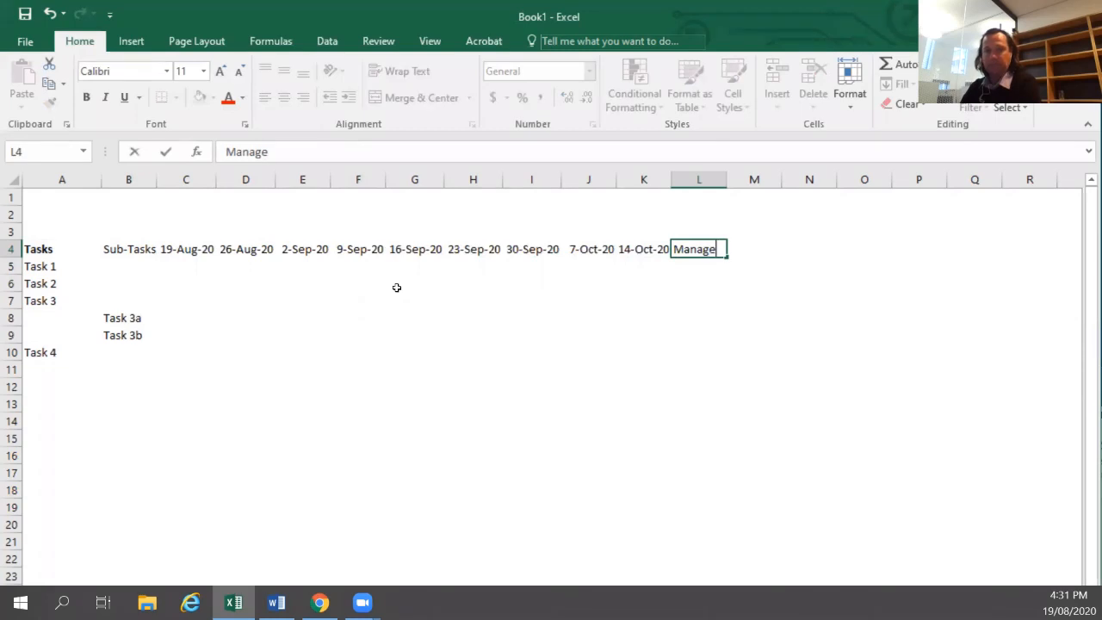
{"action": "key", "text": "Tab"}
{"action": "type", "text": "Tea"}
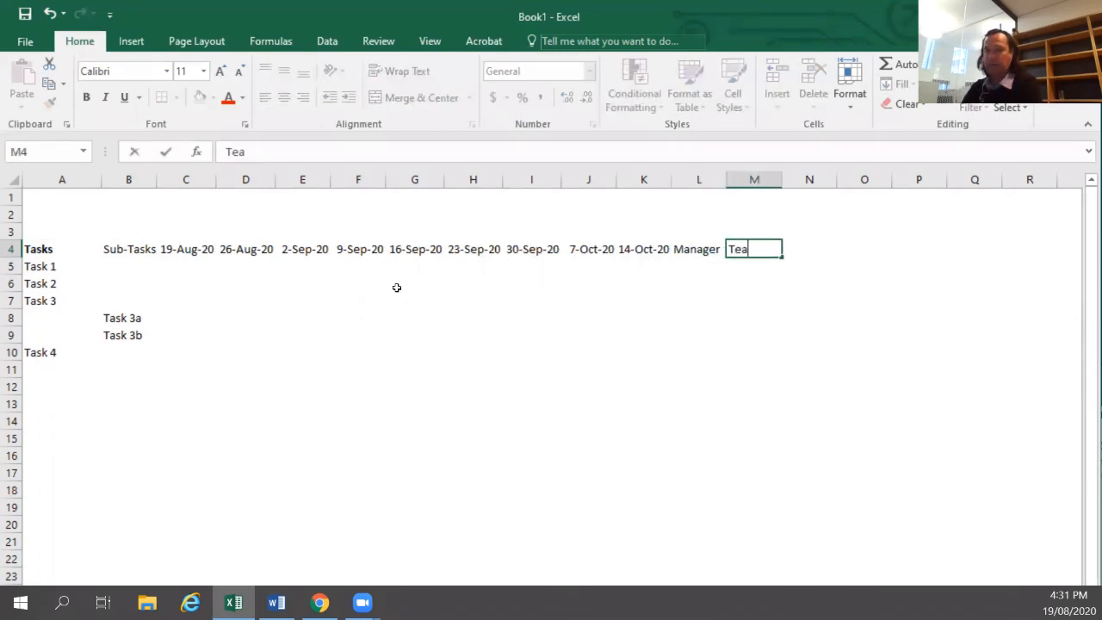
{"action": "type", "text": "m Members"}
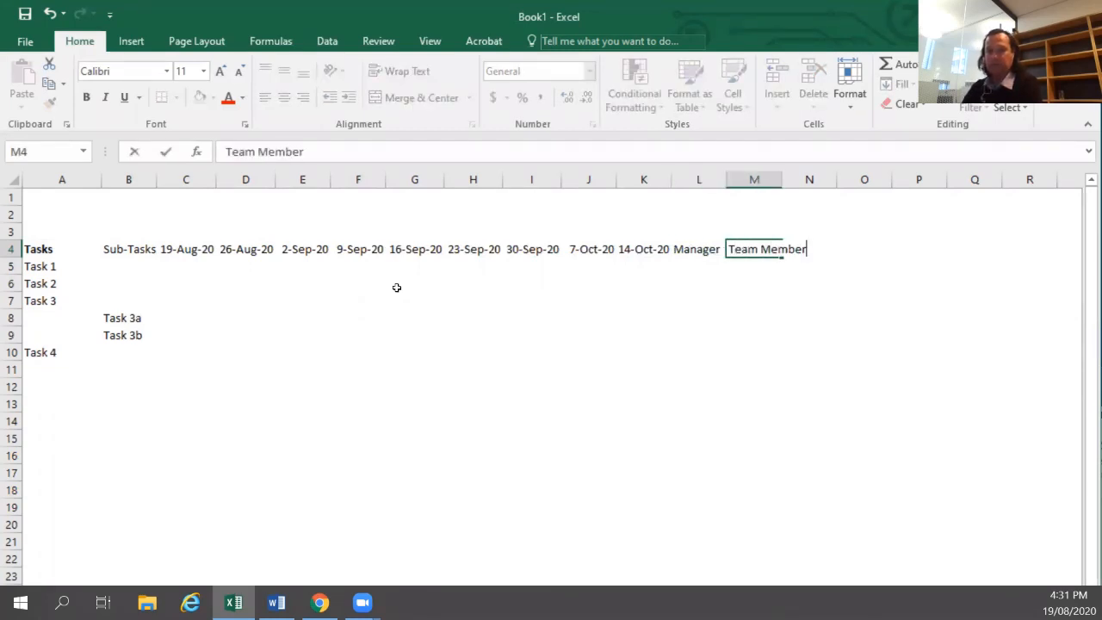
{"action": "key", "text": "Return"}
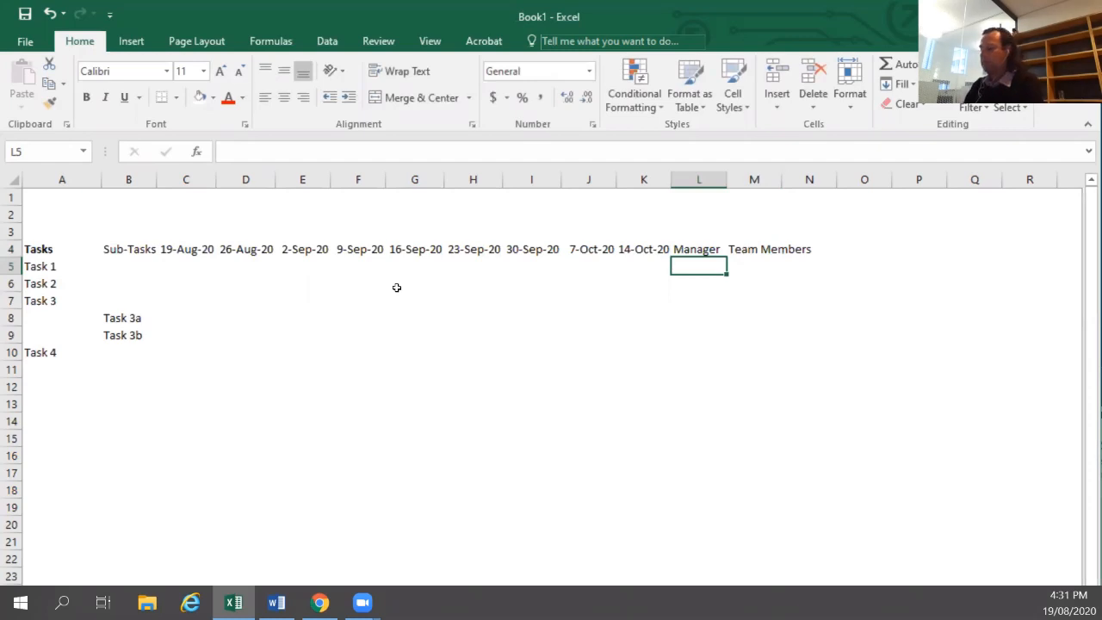
Enter manager initials PB, AB, CD, EF, EF and PB for rows 5 to 10 under Manager.
{"action": "type", "text": "PB"}
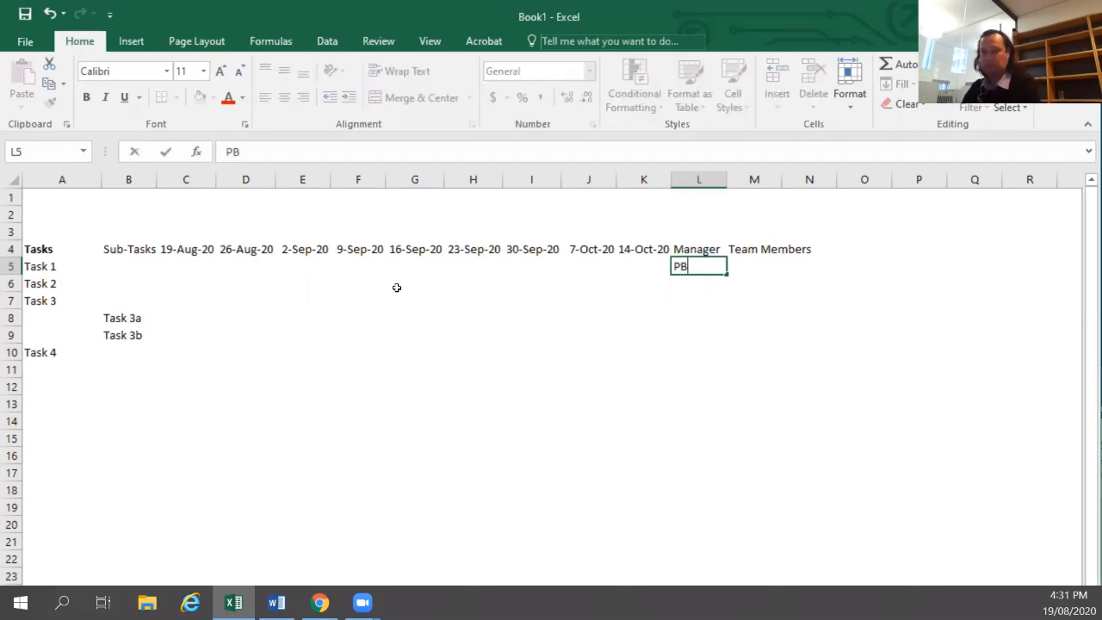
{"action": "key", "text": "Return"}
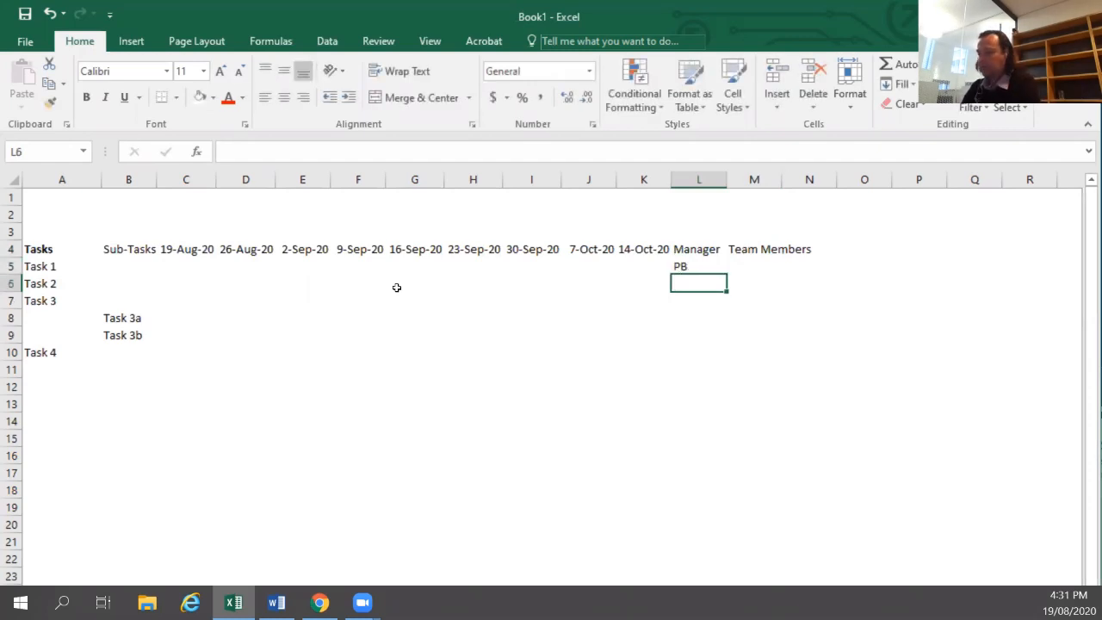
{"action": "type", "text": "AB"}
{"action": "key", "text": "Return"}
{"action": "type", "text": "CD"}
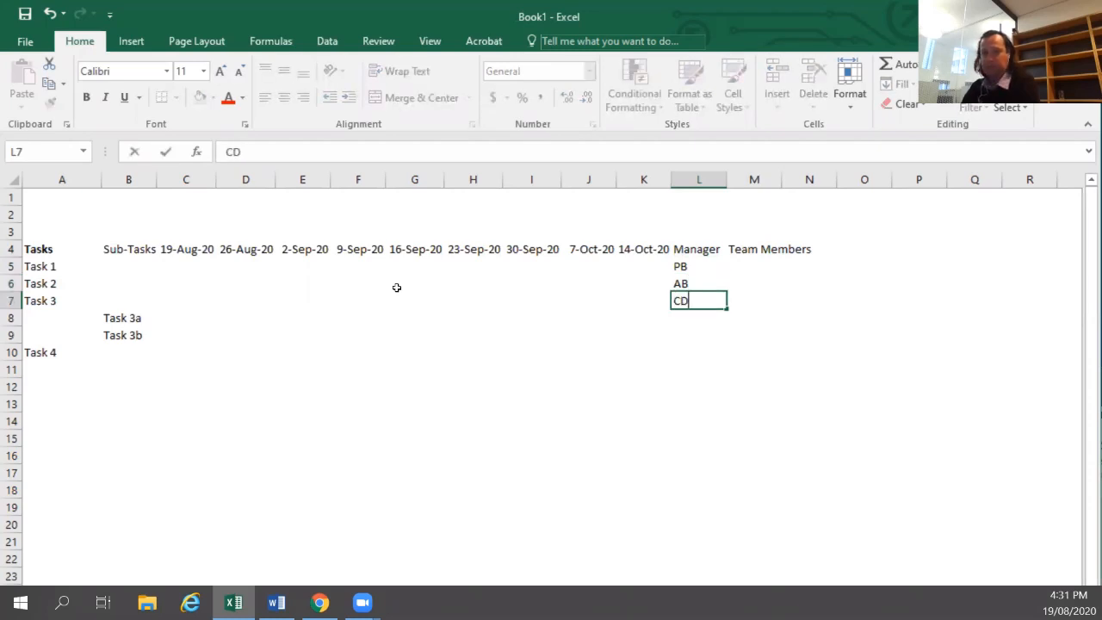
{"action": "key", "text": "Return"}
{"action": "type", "text": "EF"}
{"action": "key", "text": "Return"}
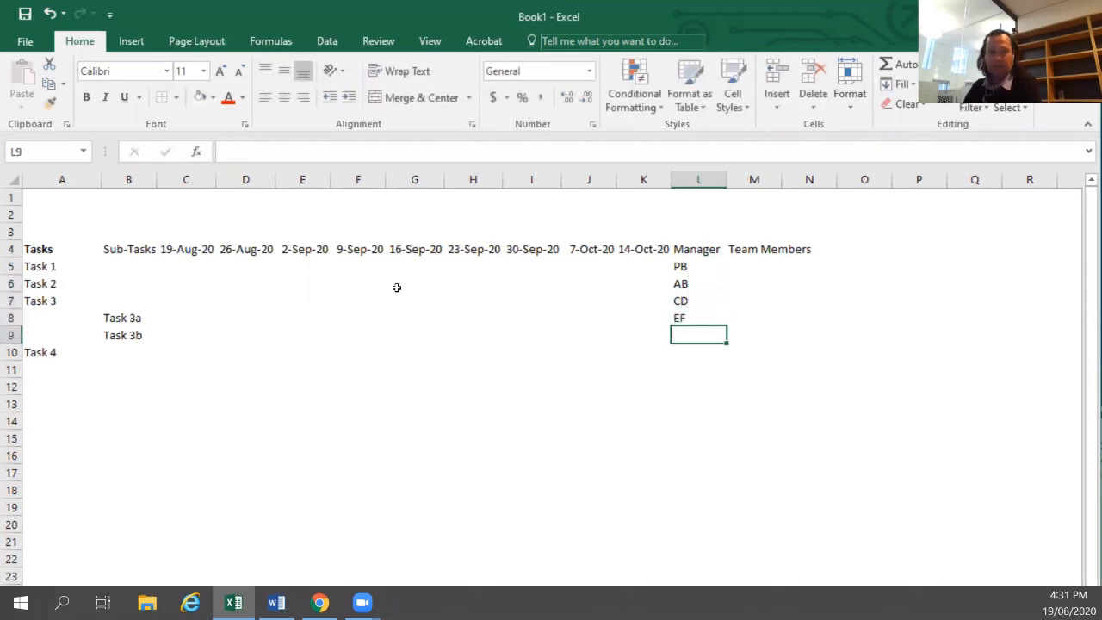
{"action": "type", "text": "EfF"}
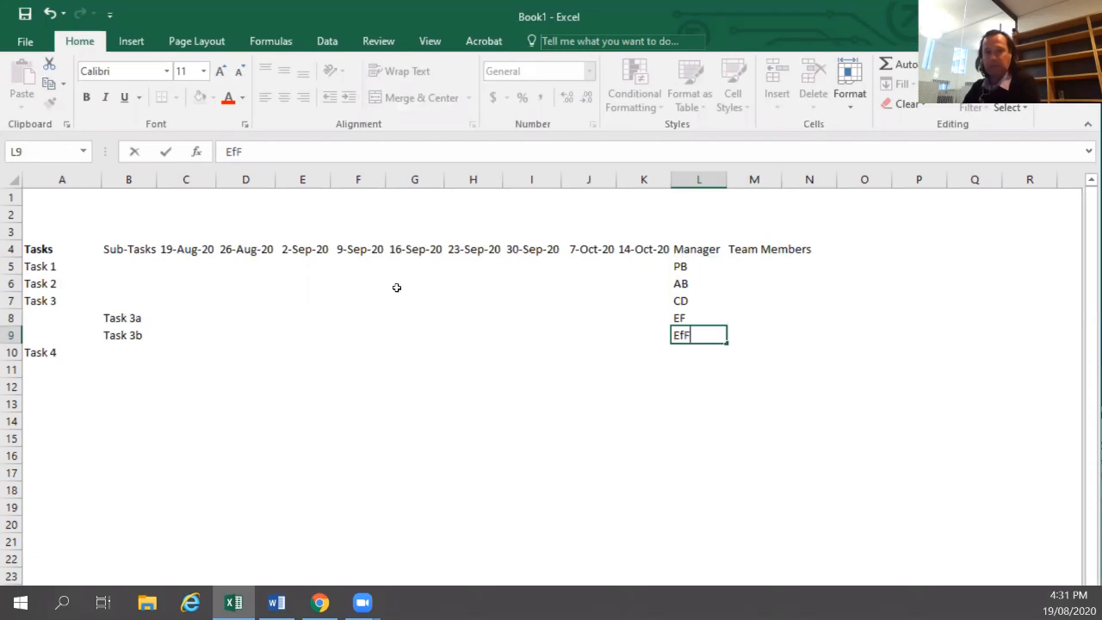
{"action": "key", "text": "BackSpace"}
{"action": "type", "text": "F"}
{"action": "key", "text": "Return"}
{"action": "type", "text": "PB"}
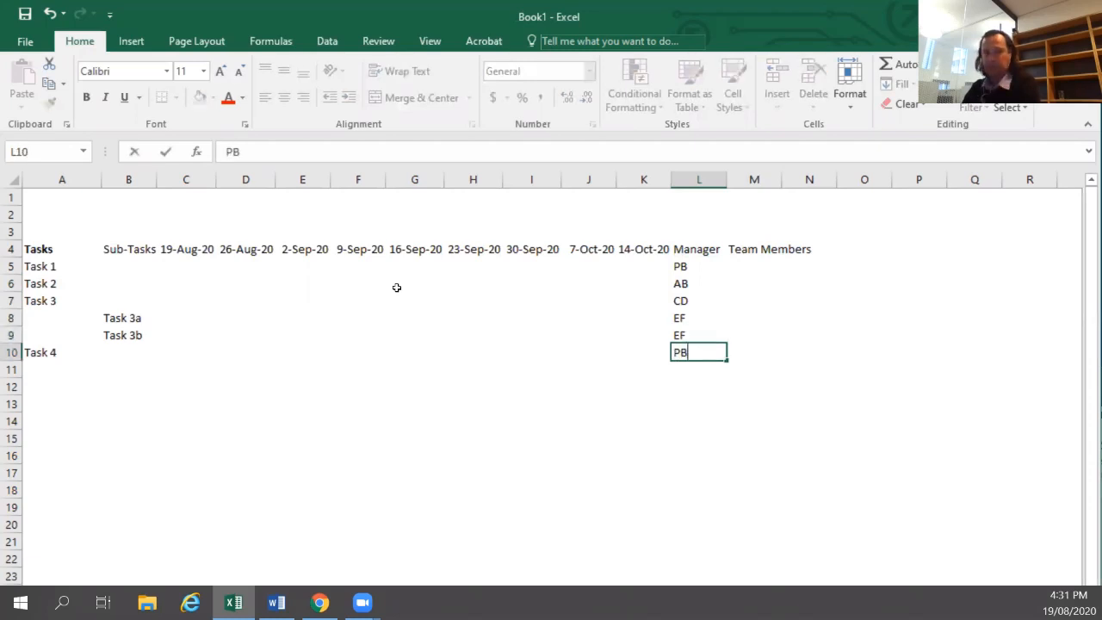
{"action": "key", "text": "Return"}
Enter the team members "PB,AB,CD" for Task 1 in M5.
{"action": "key", "text": "Up"}
{"action": "key", "text": "Home"}
{"action": "key", "text": "Right"}
{"action": "key", "text": "Right"}
{"action": "key", "text": "Right"}
{"action": "key", "text": "Right"}
{"action": "key", "text": "Right"}
{"action": "key", "text": "Right"}
{"action": "key", "text": "Right"}
{"action": "key", "text": "Right"}
{"action": "key", "text": "Right"}
{"action": "key", "text": "Right"}
{"action": "key", "text": "Right"}
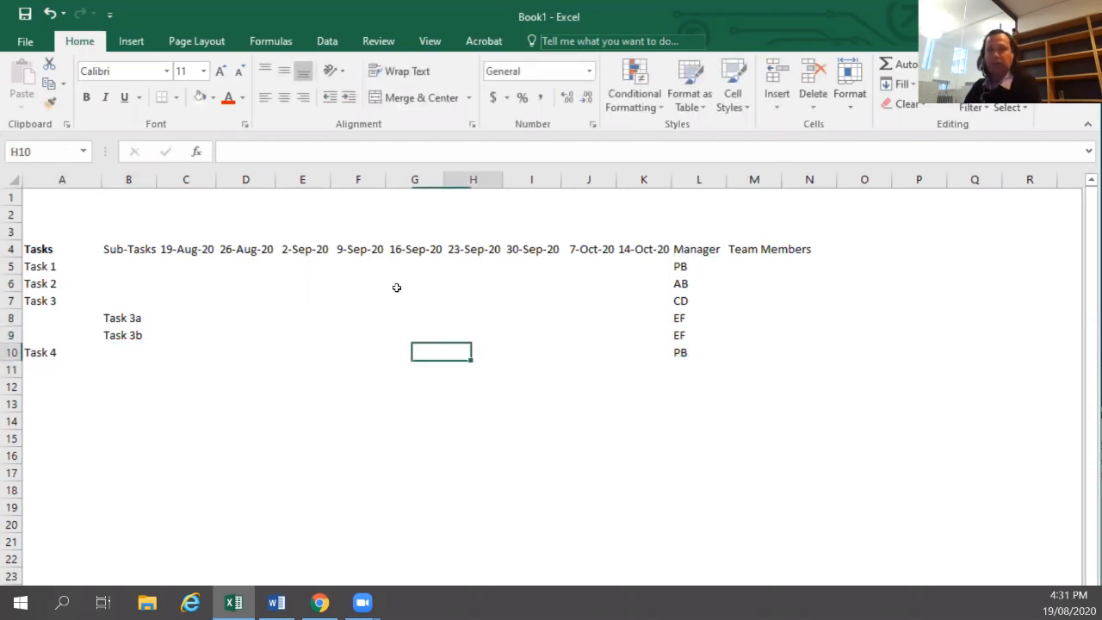
{"action": "key", "text": "Up"}
{"action": "key", "text": "Up"}
{"action": "key", "text": "Up"}
{"action": "key", "text": "Up"}
{"action": "key", "text": "Up"}
{"action": "key", "text": "Right"}
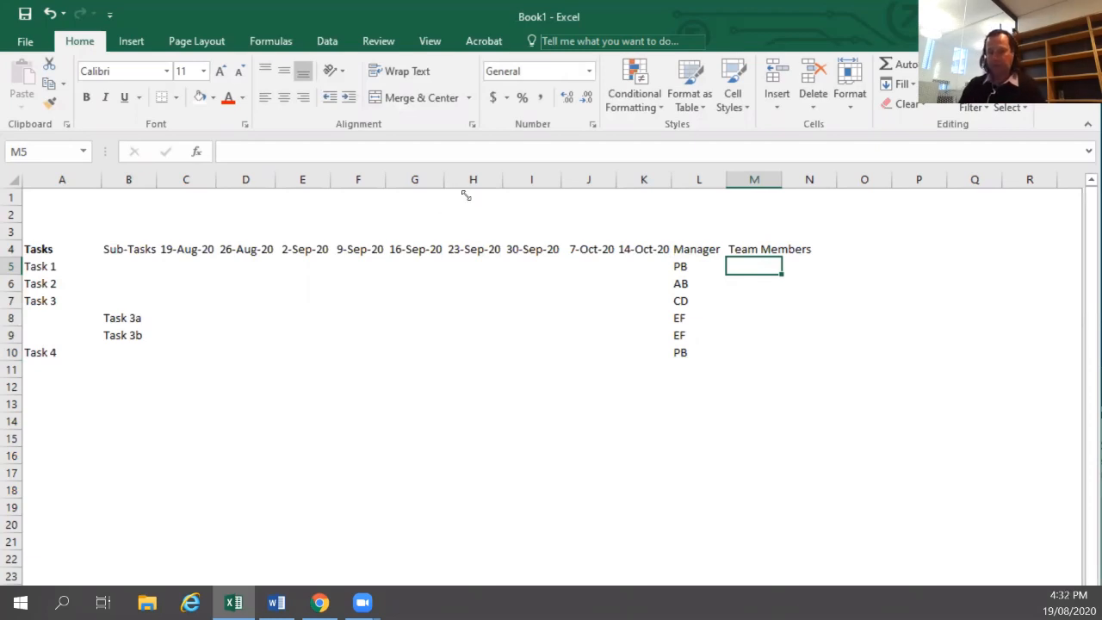
{"action": "type", "text": "PB,AB"}
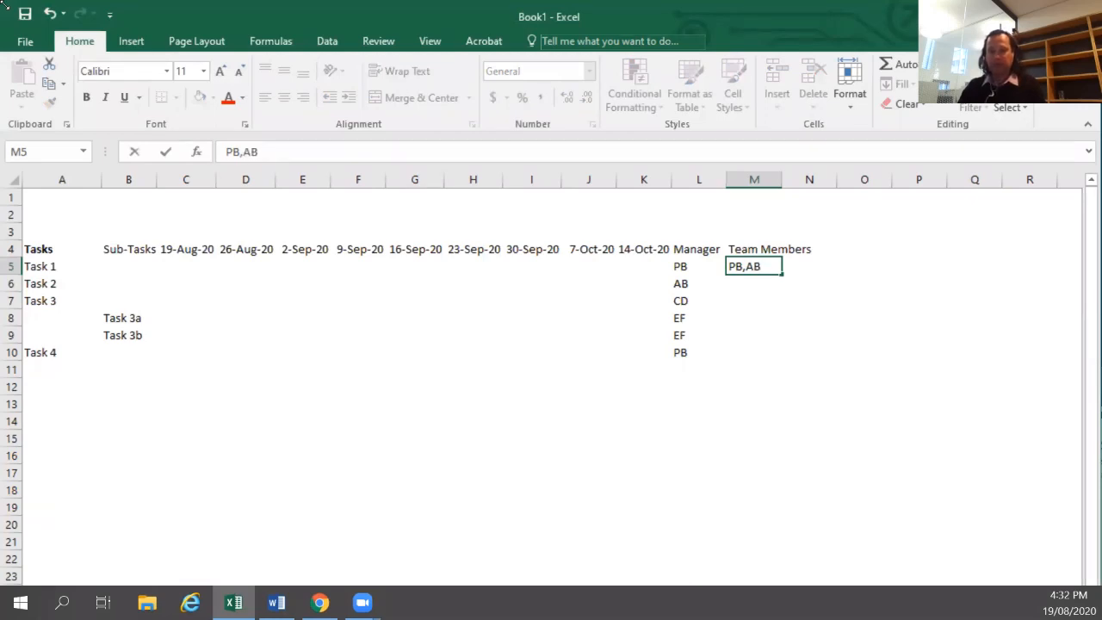
{"action": "type", "text": ",CD"}
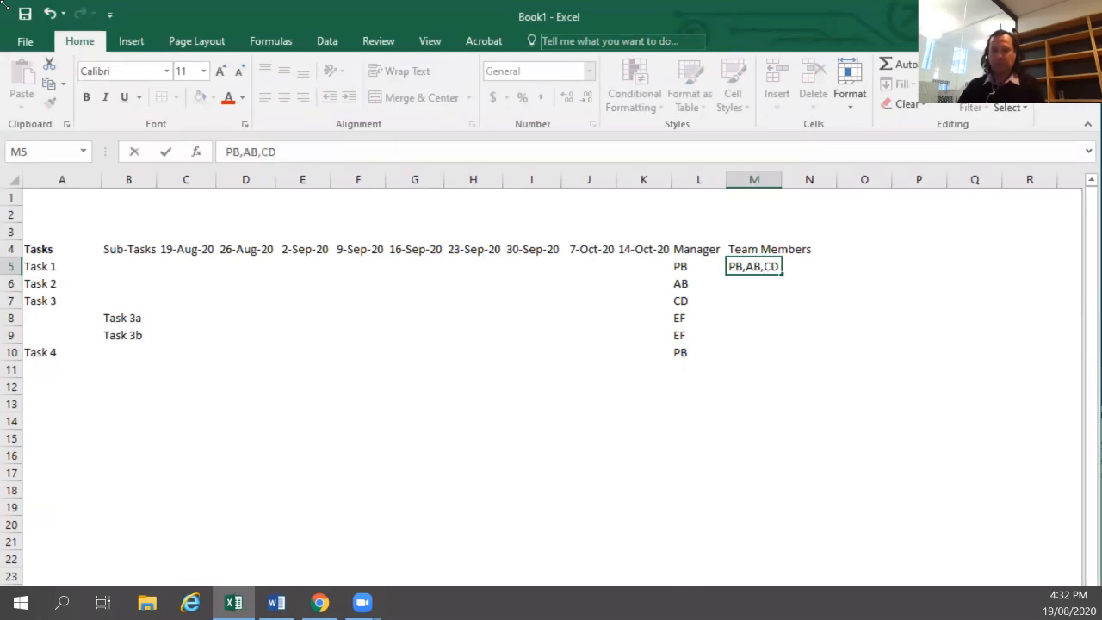
{"action": "key", "text": "Return"}
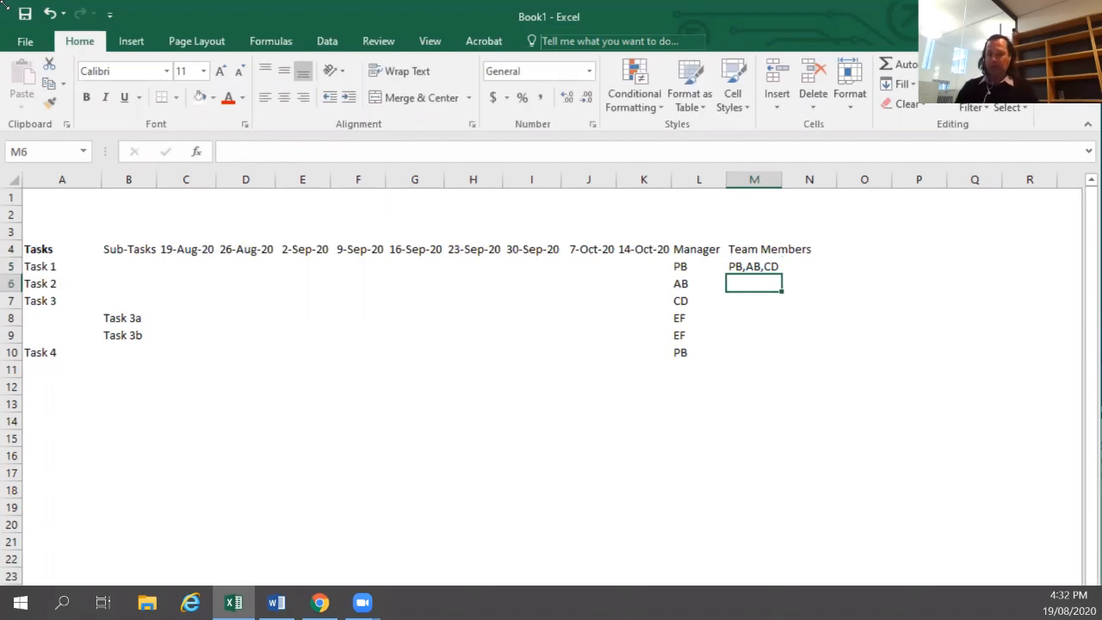
Enter team members AB for Task 2 in M6 and CD,EF,PB for Task 3 in M7.
{"action": "type", "text": "AB"}
{"action": "key", "text": "Return"}
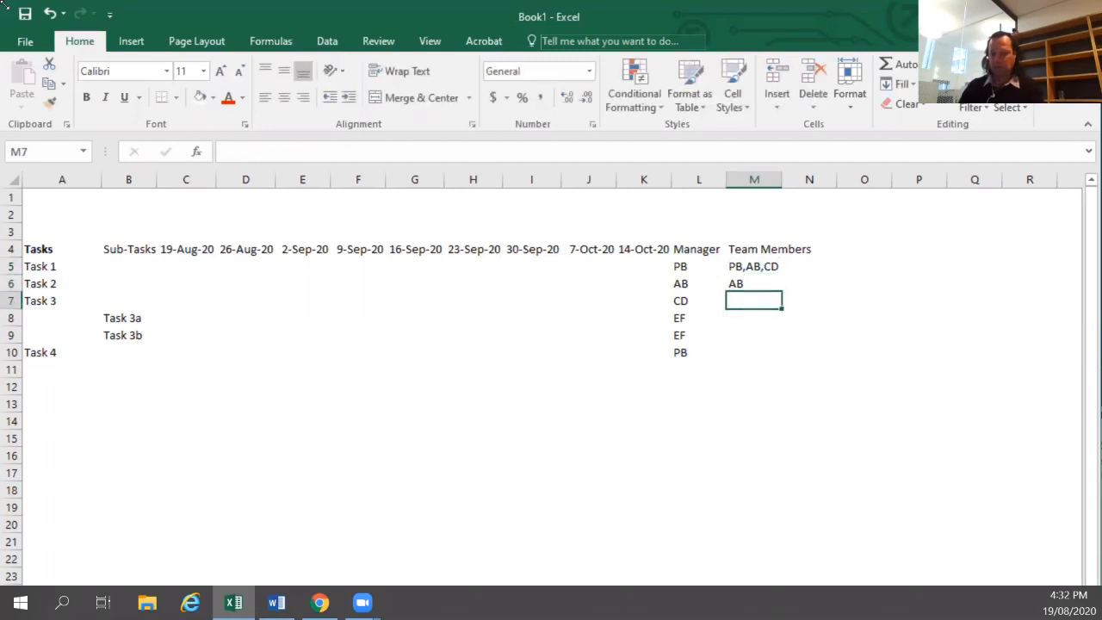
{"action": "type", "text": "CD,"}
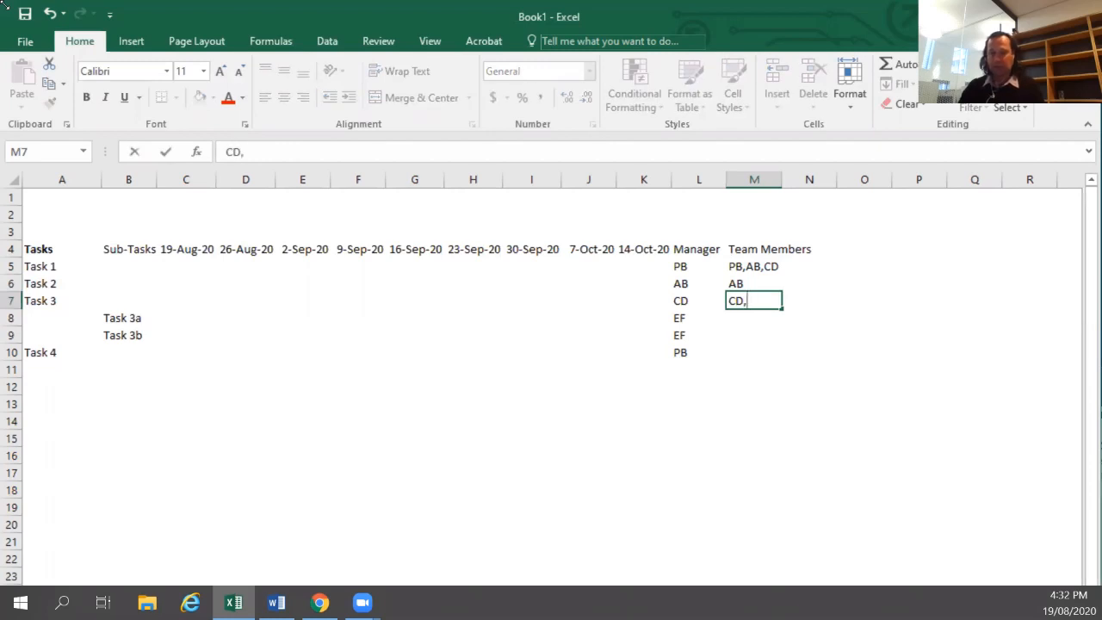
{"action": "type", "text": "EF,PB"}
{"action": "key", "text": "Return"}
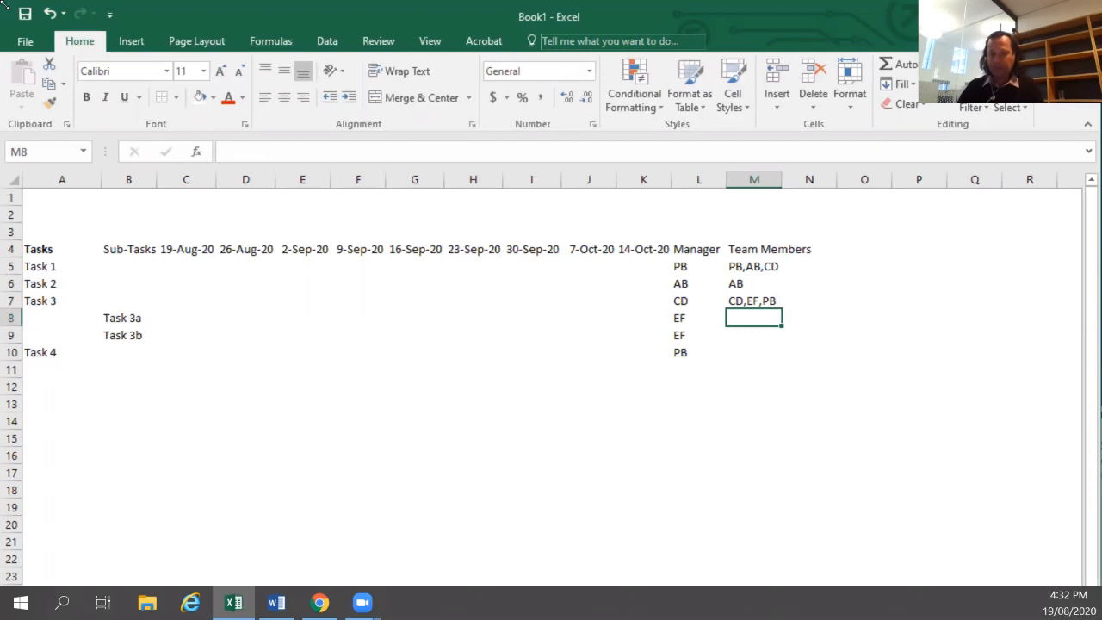
Copy the Task 3 team members CD,EF,PB into M8 and M9 for the two sub-tasks.
{"action": "key", "text": "Up"}
{"action": "key", "text": "ctrl+c"}
{"action": "key", "text": "Down"}
{"action": "key", "text": "ctrl+v"}
{"action": "key", "text": "Down"}
{"action": "key", "text": "Return"}
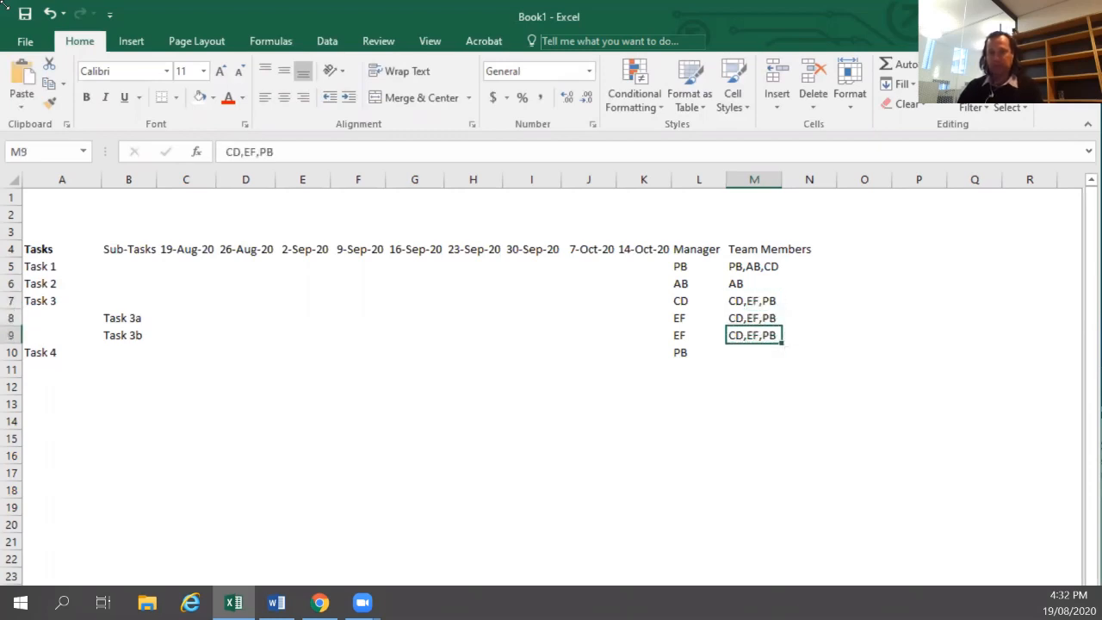
Enter the team members PB,AB,CD,EF for Task 4 in M10.
{"action": "key", "text": "Return"}
{"action": "type", "text": "P"}
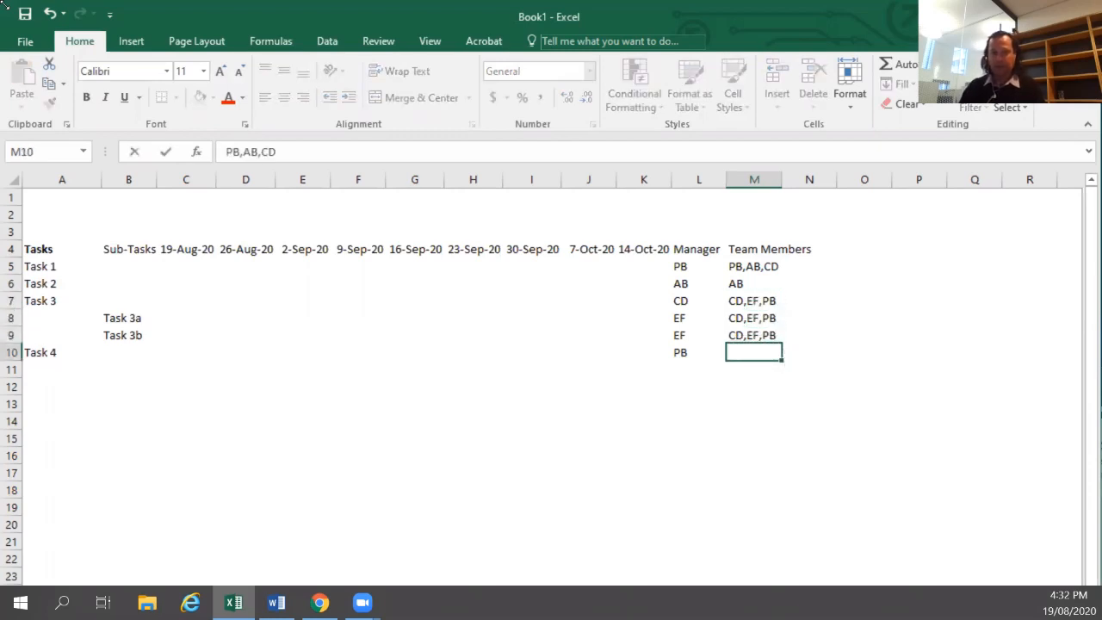
{"action": "type", "text": "B,AB,"}
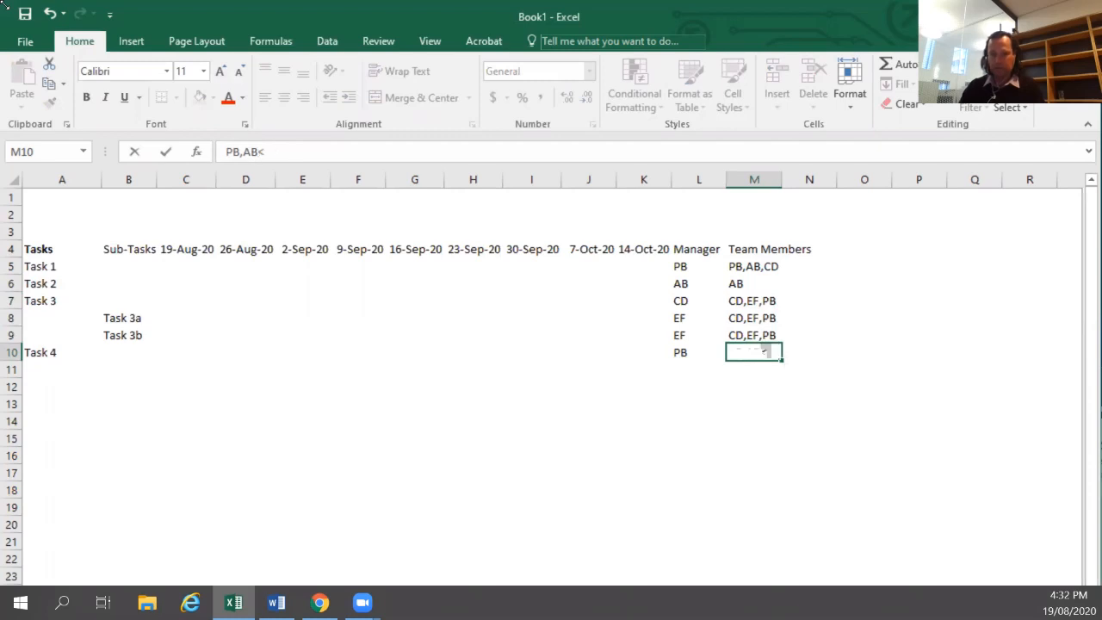
{"action": "type", "text": "CD"}
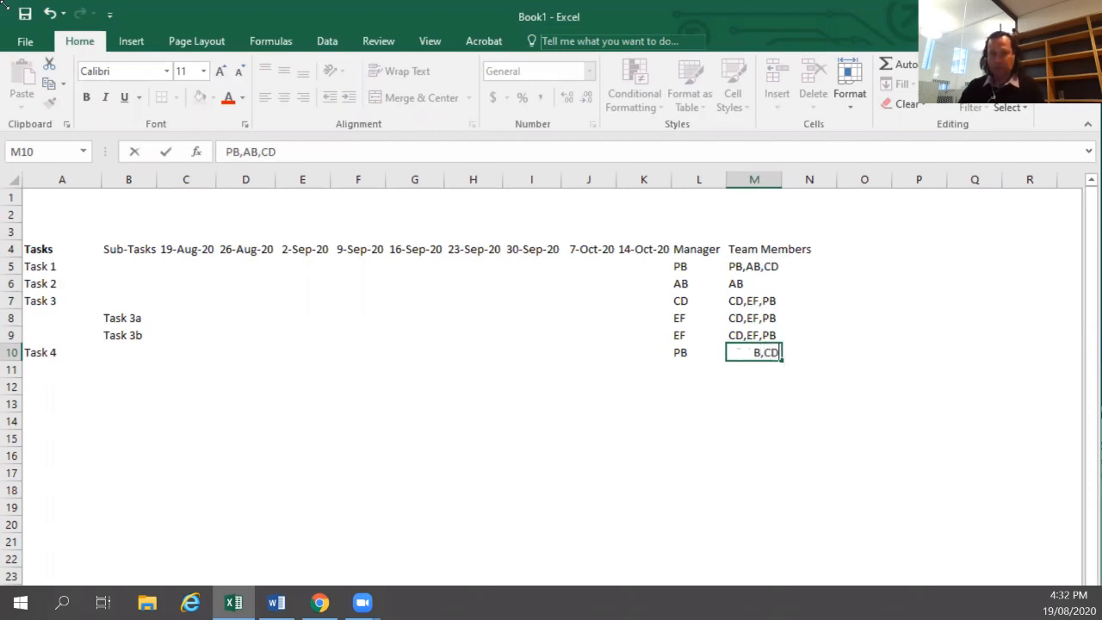
{"action": "type", "text": ",EF"}
{"action": "key", "text": "Return"}
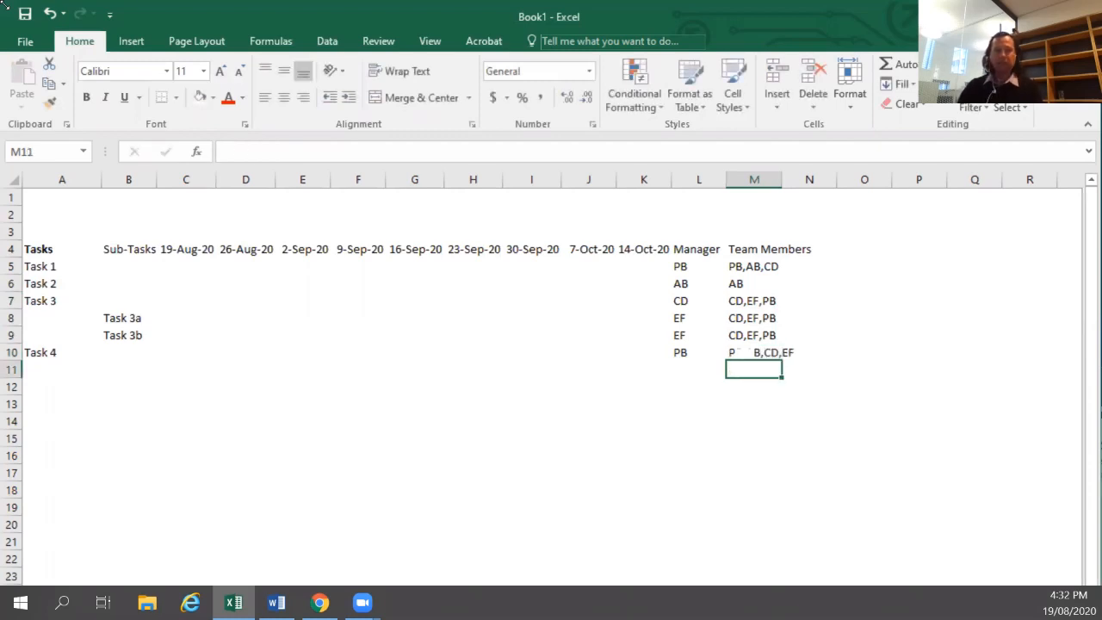
Center-align the Manager and Team Members columns from row 4 to row 10.
{"action": "key", "text": "Up"}
{"action": "key", "text": "Left"}
{"action": "key", "text": "Left"}
{"action": "key", "text": "Left"}
{"action": "key", "text": "Left"}
{"action": "key", "text": "Left"}
{"action": "key", "text": "Left"}
{"action": "key", "text": "Left"}
{"action": "key", "text": "Left"}
{"action": "key", "text": "Left"}
{"action": "key", "text": "Left"}
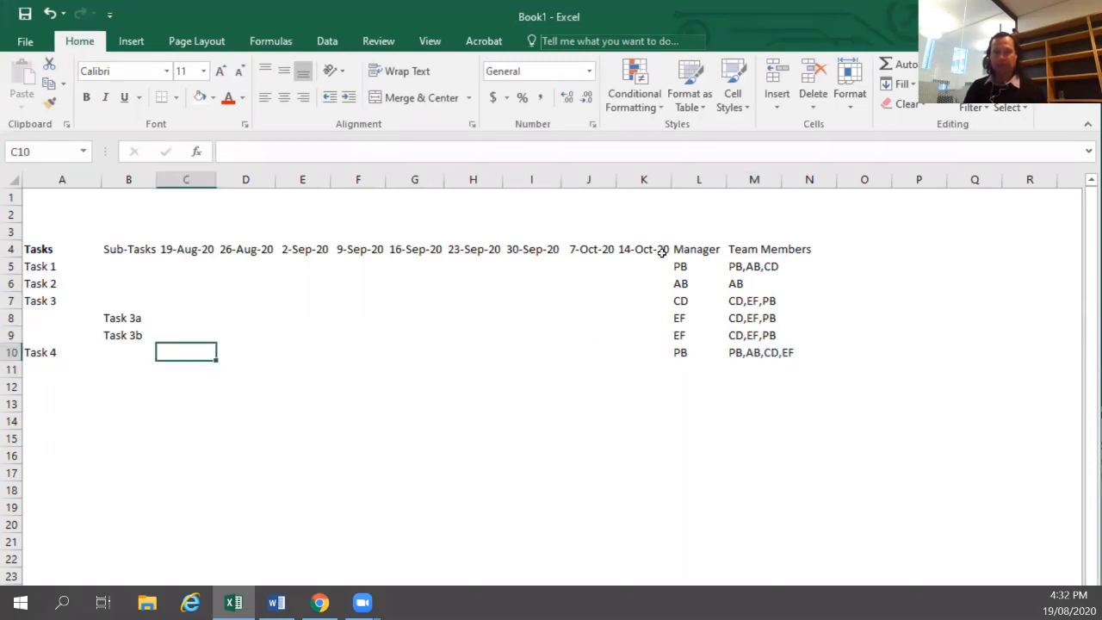
{"action": "left_click_drag", "start_coordinate": [676, 250], "coordinate": [751, 353]}
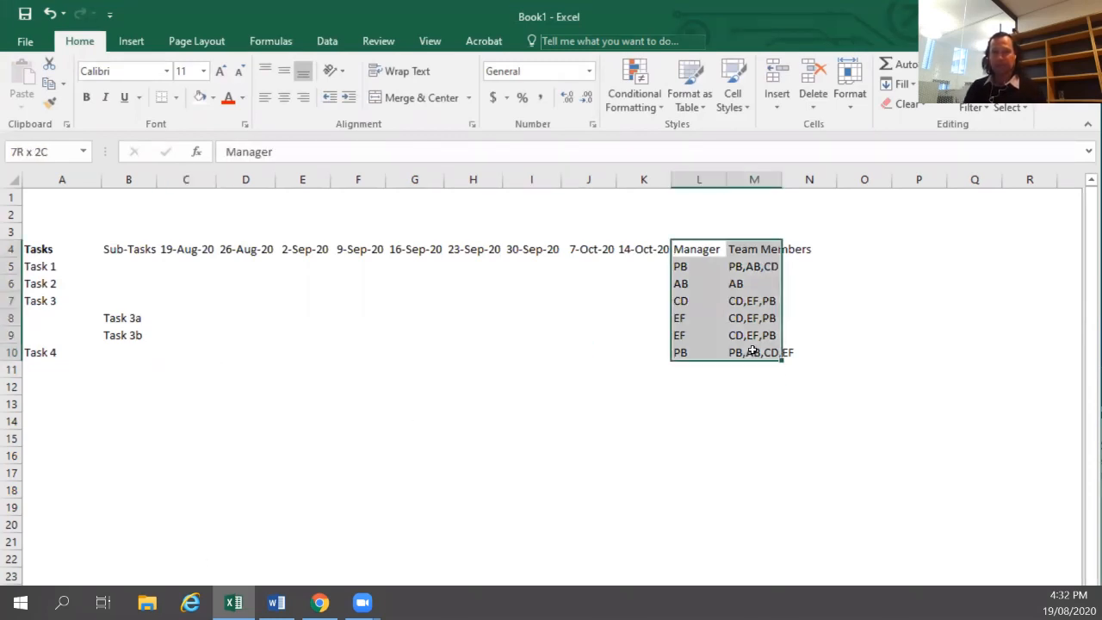
{"action": "left_click", "coordinate": [284, 97]}
Autofit the width of the Team Members column to its contents.
{"action": "left_click", "coordinate": [540, 333]}
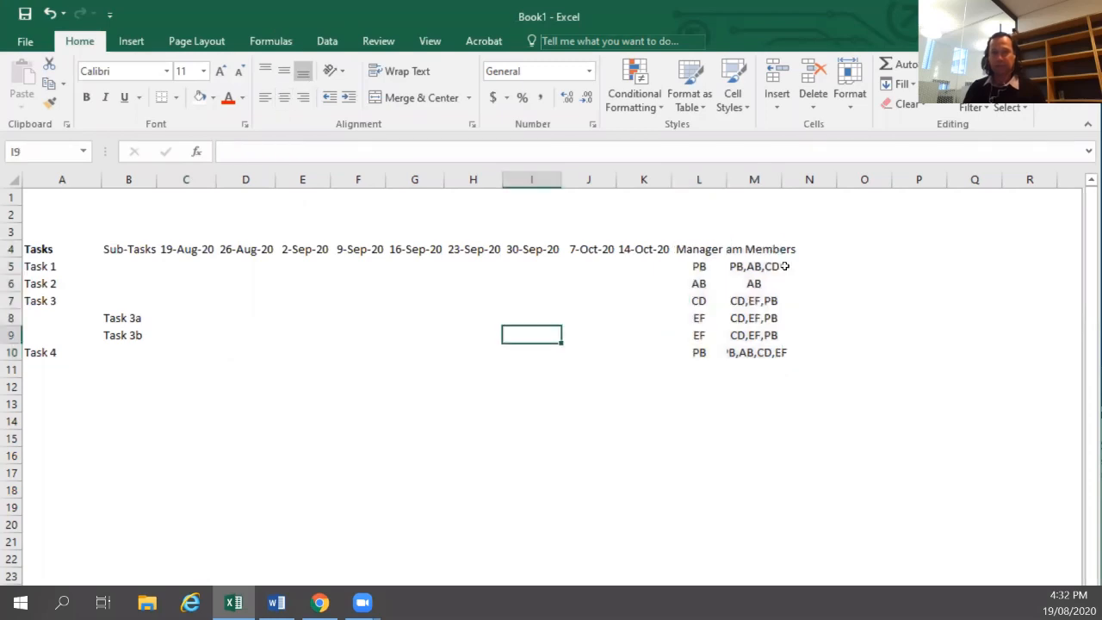
{"action": "double_click", "coordinate": [782, 179]}
{"action": "left_click_drag", "start_coordinate": [680, 250], "coordinate": [732, 250]}
{"action": "left_click", "coordinate": [608, 264]}
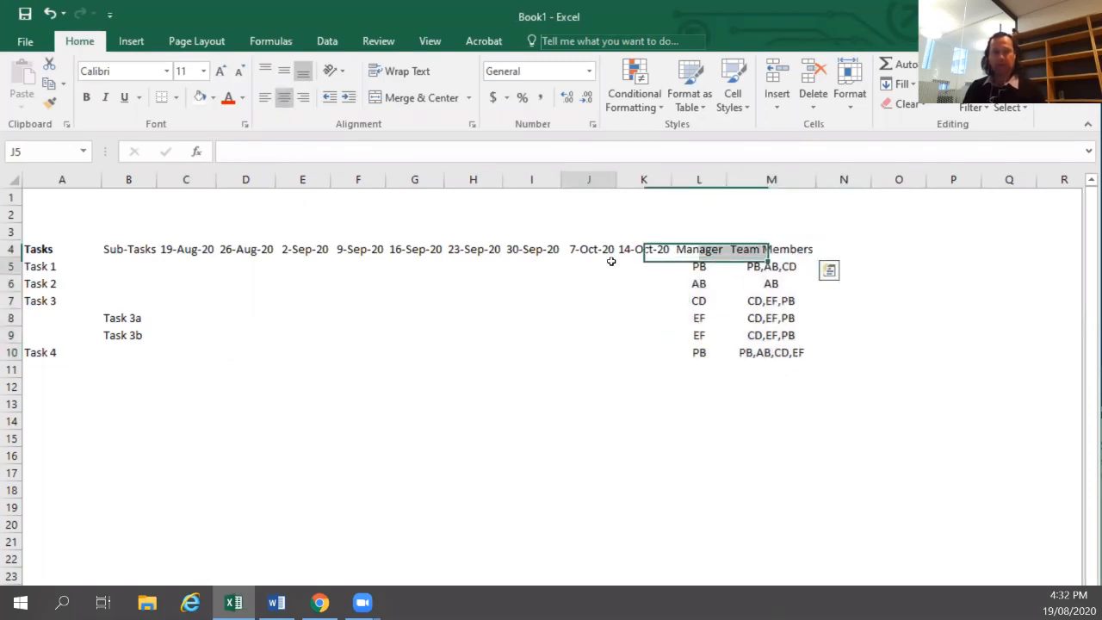
Make the Sub-Tasks heading in B4 bold.
{"action": "left_click", "coordinate": [178, 263]}
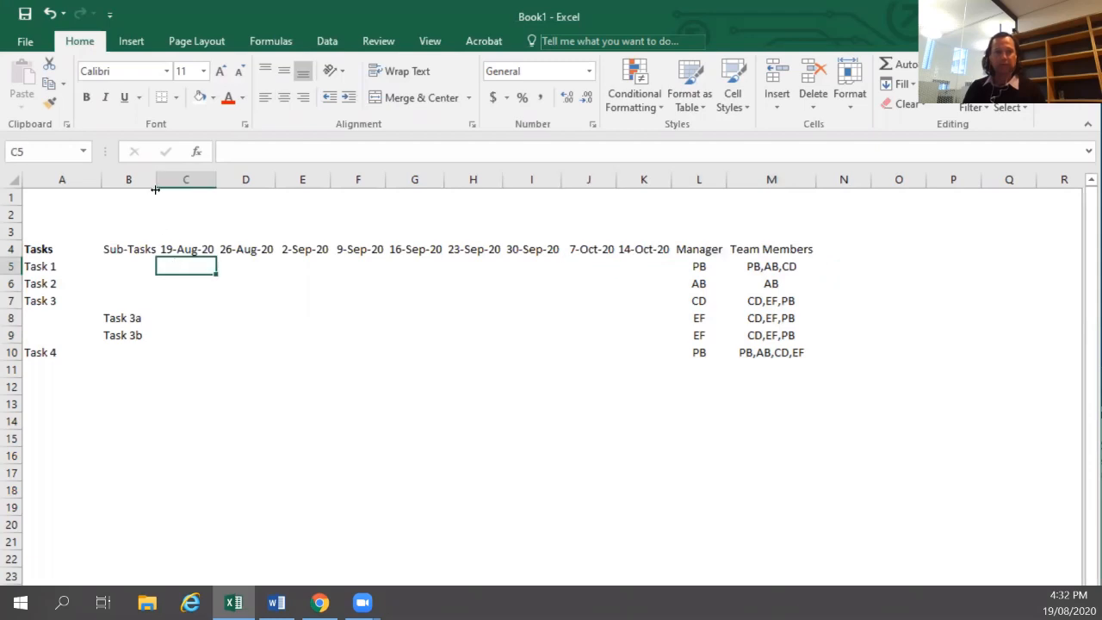
{"action": "left_click", "coordinate": [143, 255]}
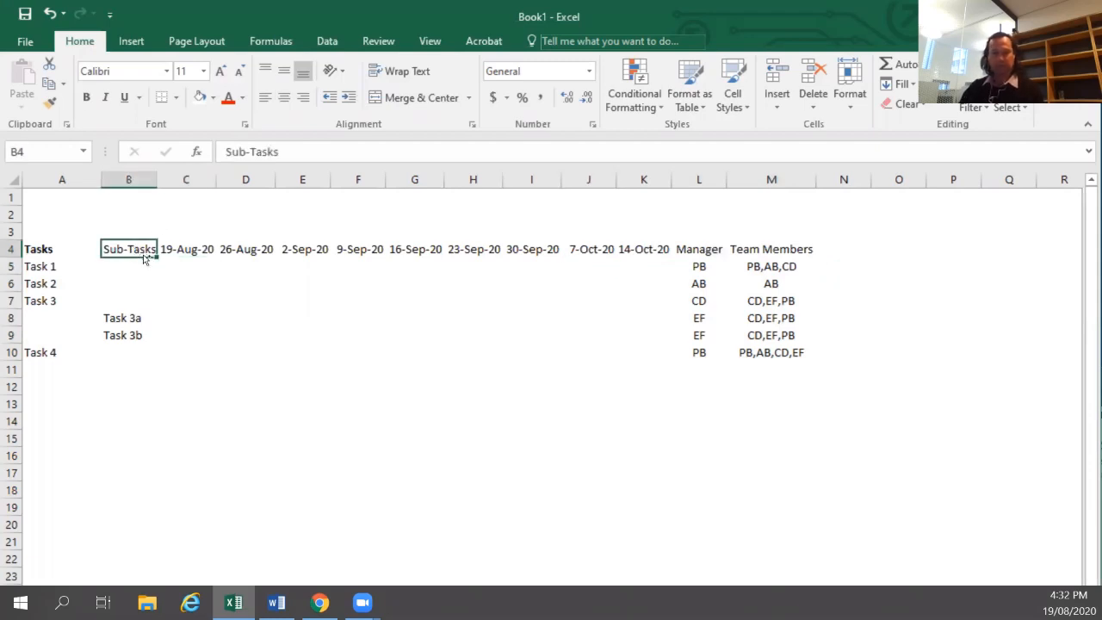
{"action": "key", "text": "ctrl+b"}
{"action": "key", "text": "Return"}
{"action": "key", "text": "Right"}
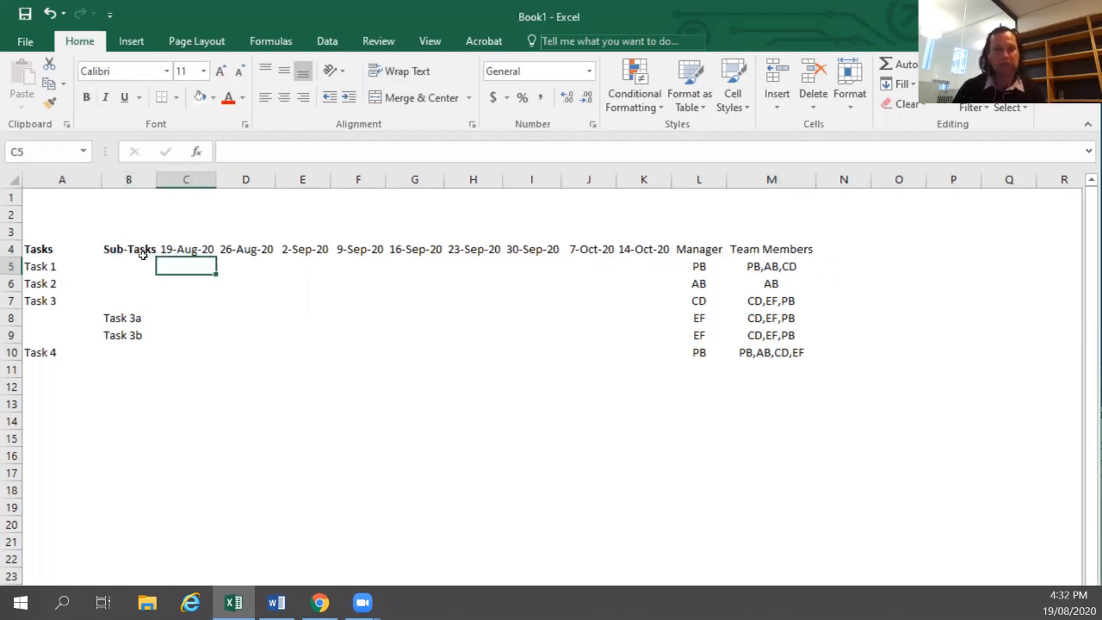
{"action": "key", "text": "Right"}
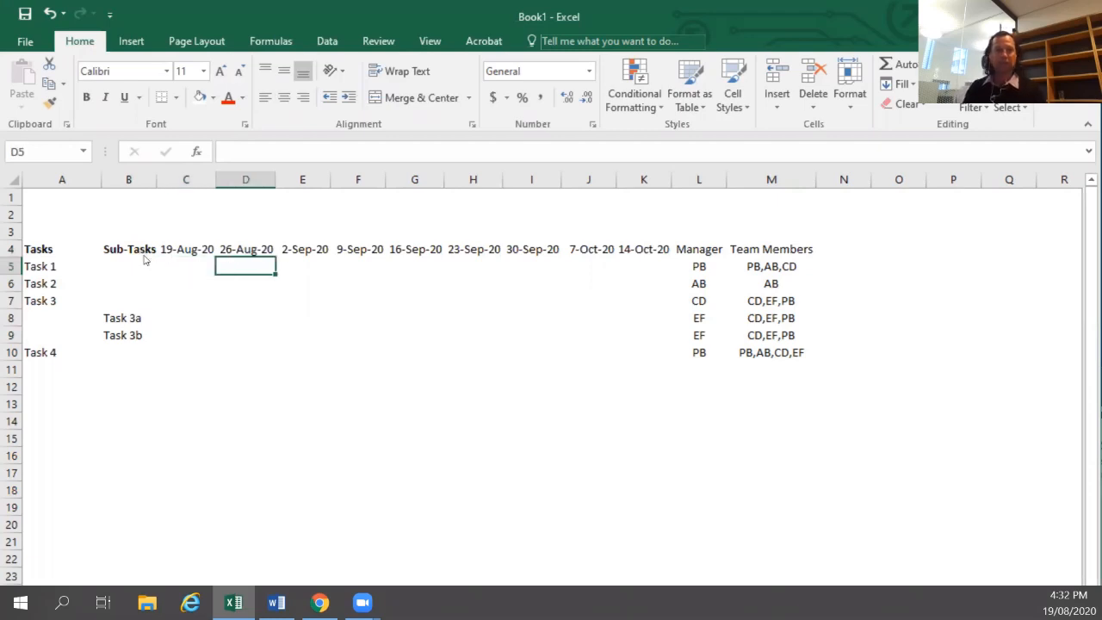
Fill cell C5 under 19-Aug-20 for Task 1 with a light blue theme colour.
{"action": "left_click", "coordinate": [12, 181]}
{"action": "left_click", "coordinate": [229, 310]}
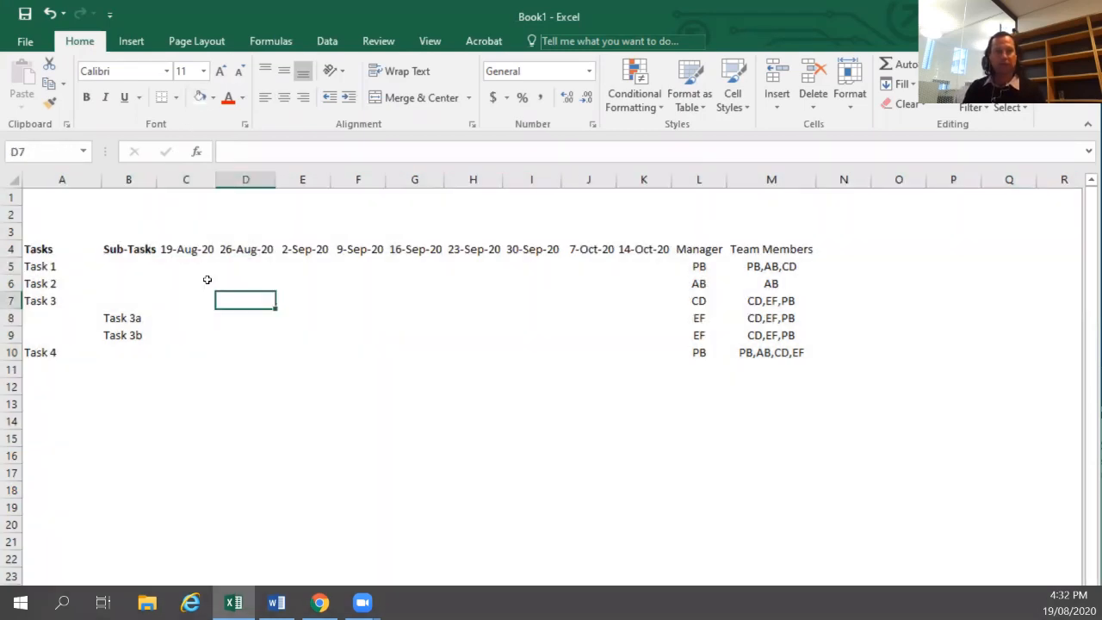
{"action": "left_click", "coordinate": [190, 272]}
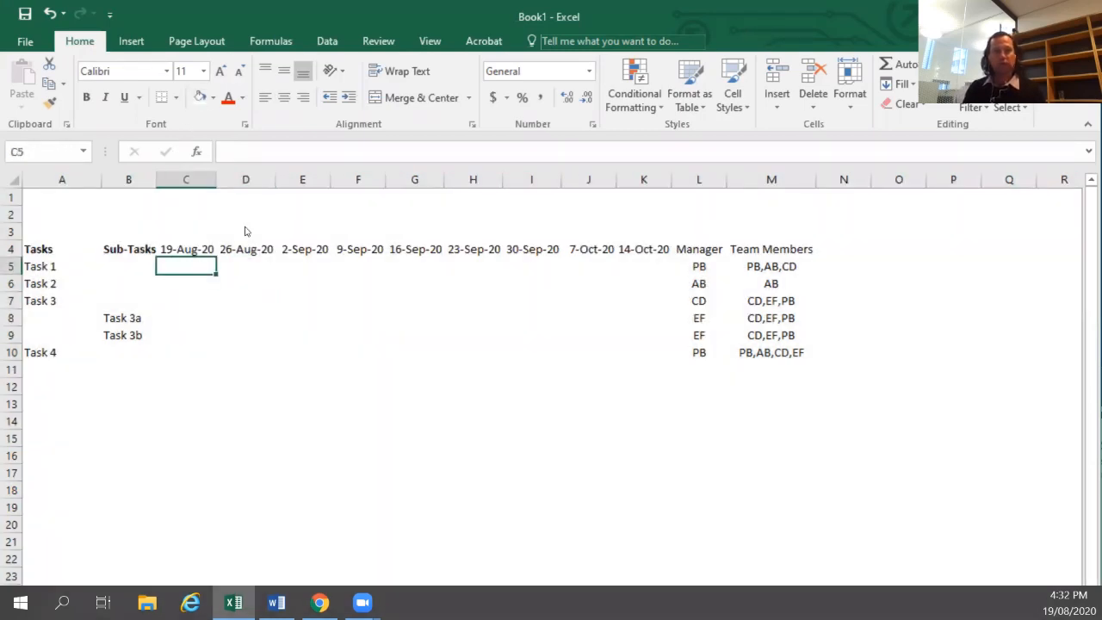
{"action": "left_click", "coordinate": [212, 99]}
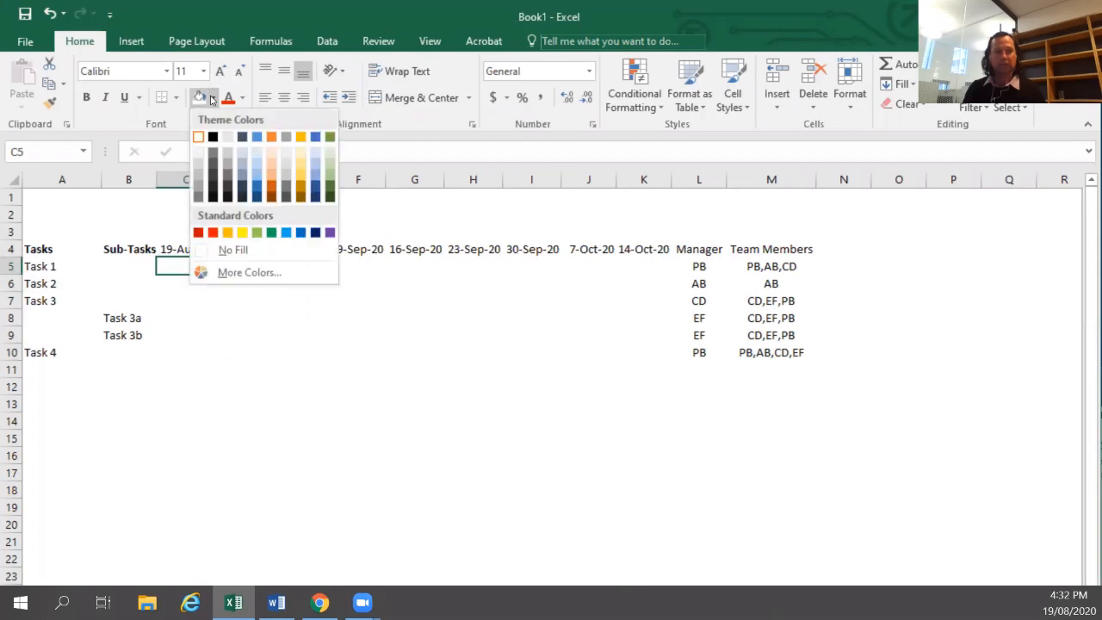
{"action": "left_click", "coordinate": [257, 177]}
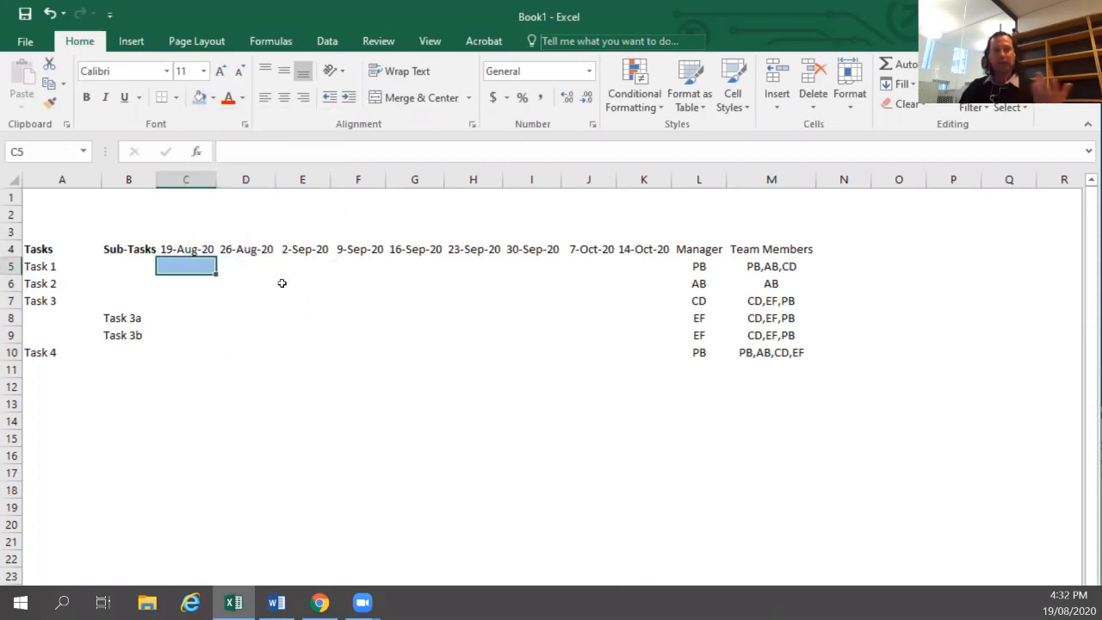
Repeat the light blue fill on D5 and E5 for Task 1 and on D6 for Task 2.
{"action": "key", "text": "Right"}
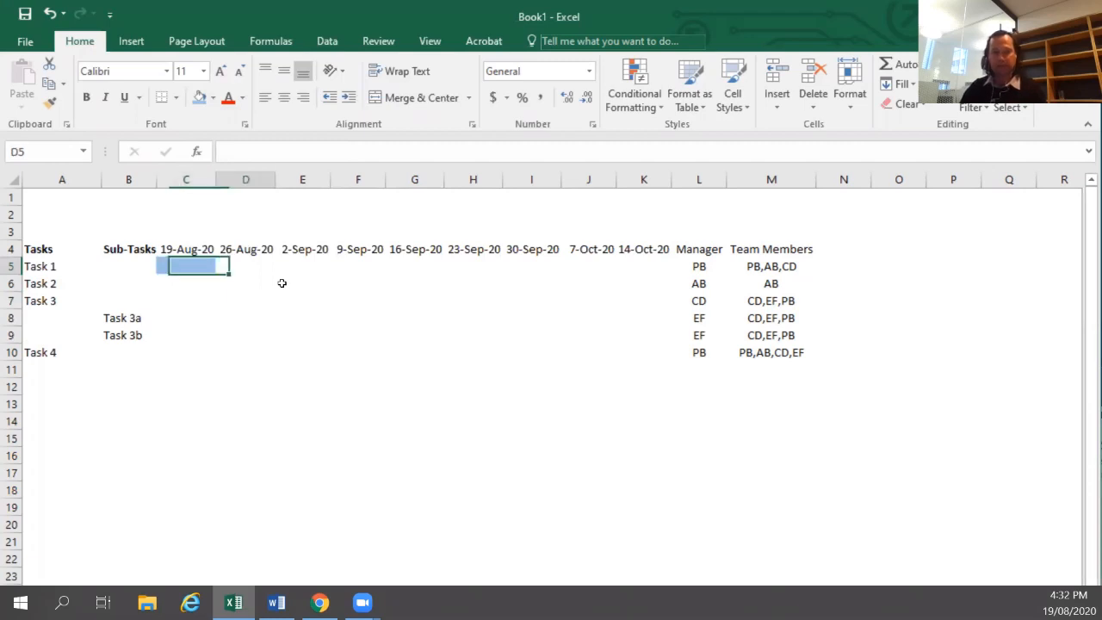
{"action": "key", "text": "F4"}
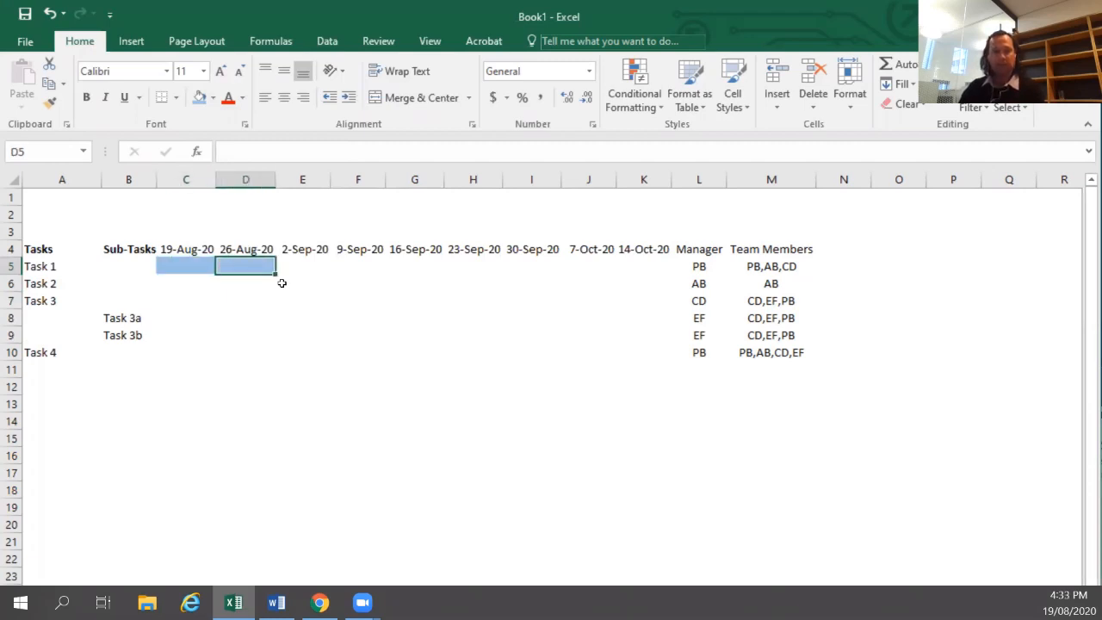
{"action": "key", "text": "Right"}
{"action": "key", "text": "F4"}
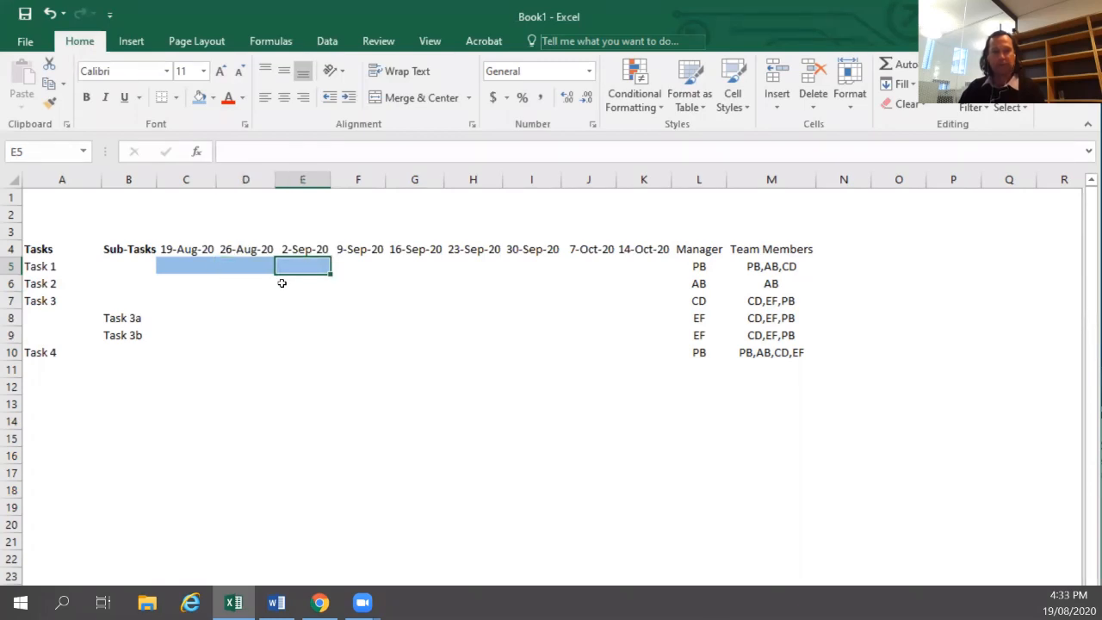
{"action": "key", "text": "Down"}
{"action": "key", "text": "Left"}
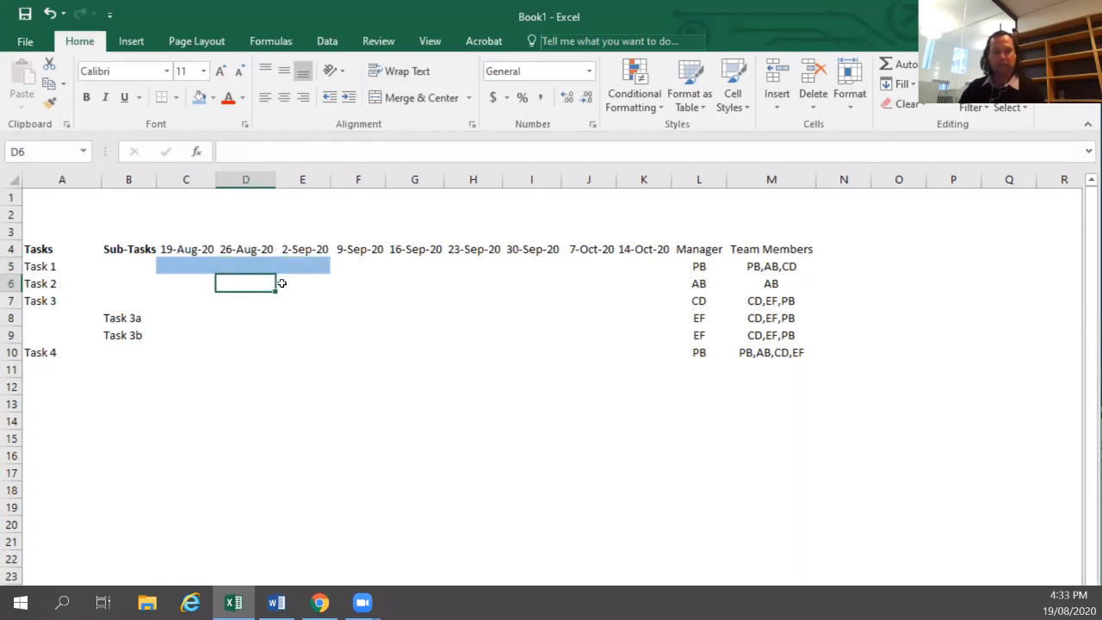
{"action": "key", "text": "Up"}
{"action": "key", "text": "Right"}
{"action": "key", "text": "Down"}
{"action": "key", "text": "Left"}
{"action": "key", "text": "F4"}
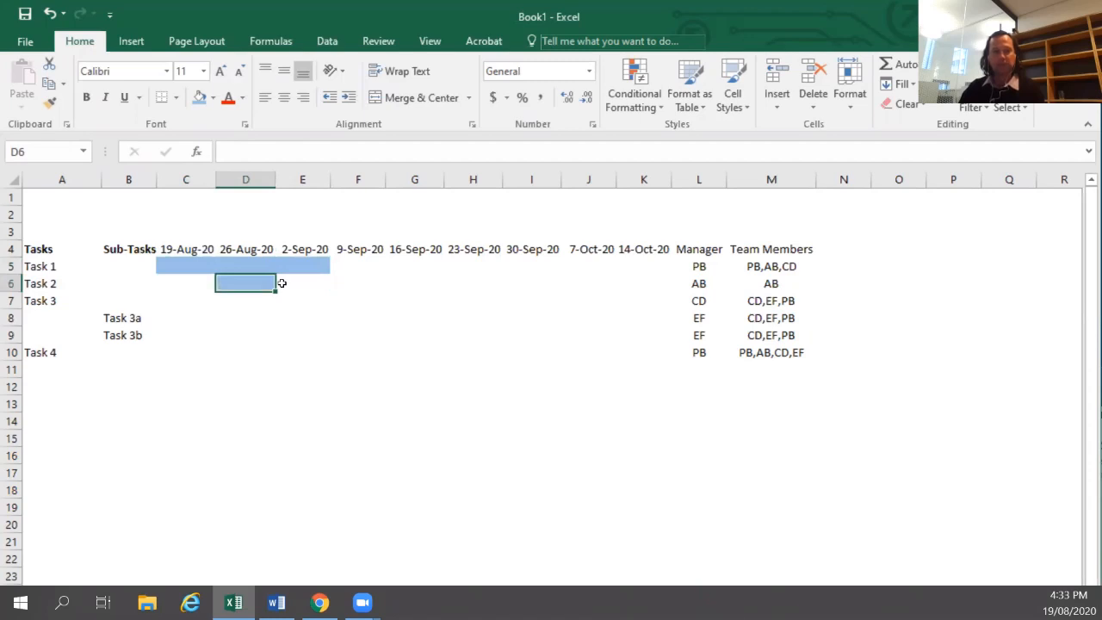
Extend Task 2's light blue bar with fills from F6 through H6.
{"action": "key", "text": "Right"}
{"action": "key", "text": "Right"}
{"action": "key", "text": "F4"}
{"action": "key", "text": "Right"}
{"action": "key", "text": "F4"}
{"action": "key", "text": "Right"}
{"action": "key", "text": "F4"}
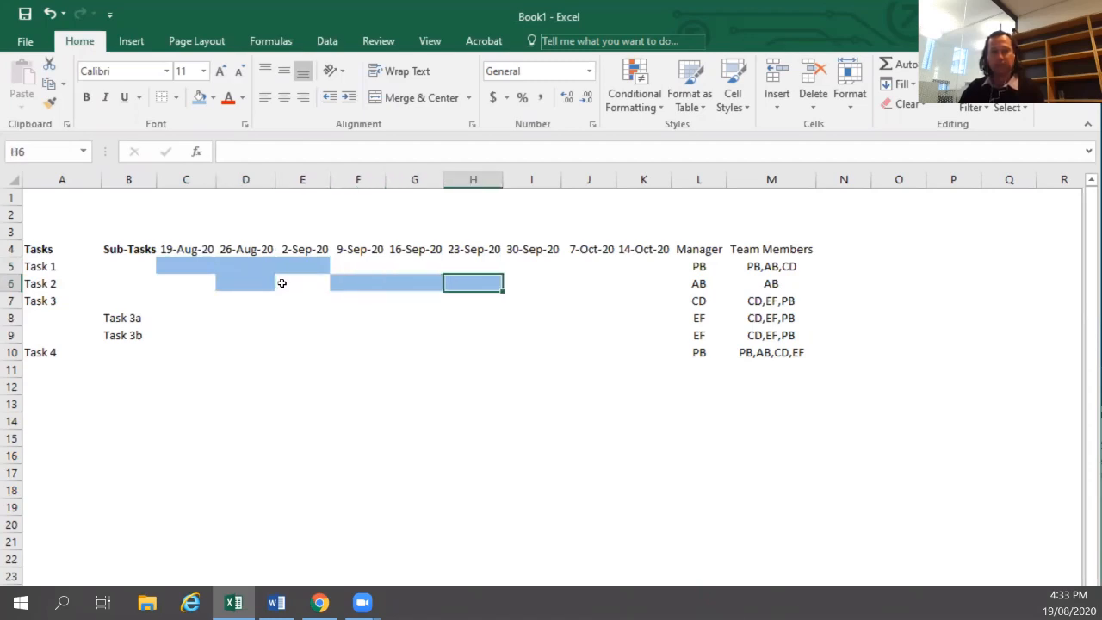
Fill H8 through J8 light blue as the bar for Task 3a.
{"action": "key", "text": "Down"}
{"action": "key", "text": "Left"}
{"action": "key", "text": "Left"}
{"action": "key", "text": "Left"}
{"action": "key", "text": "Left"}
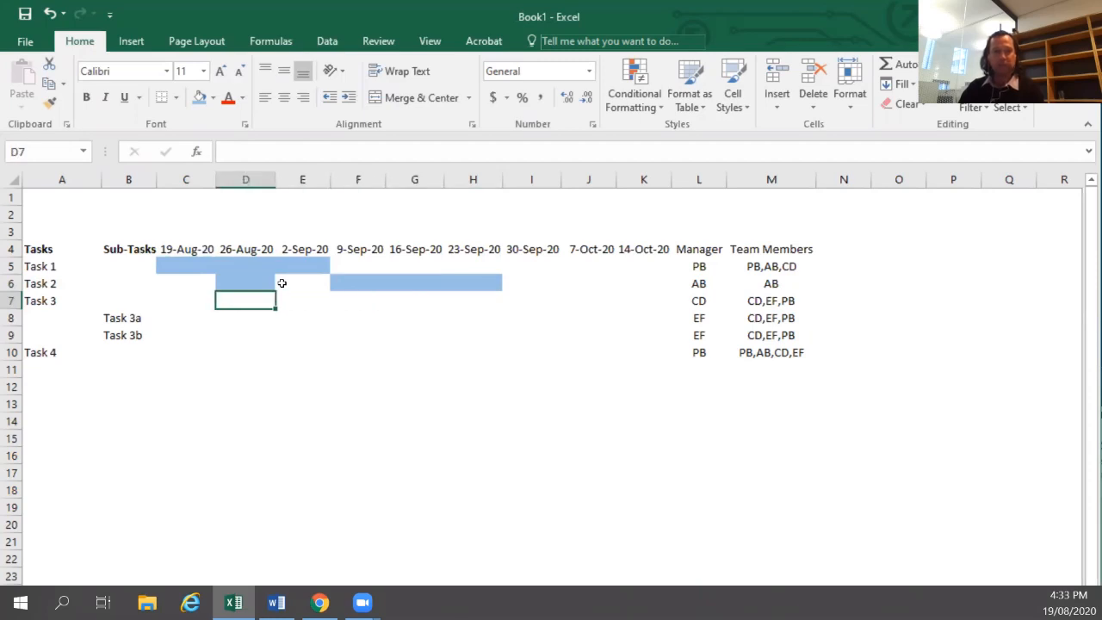
{"action": "key", "text": "Down"}
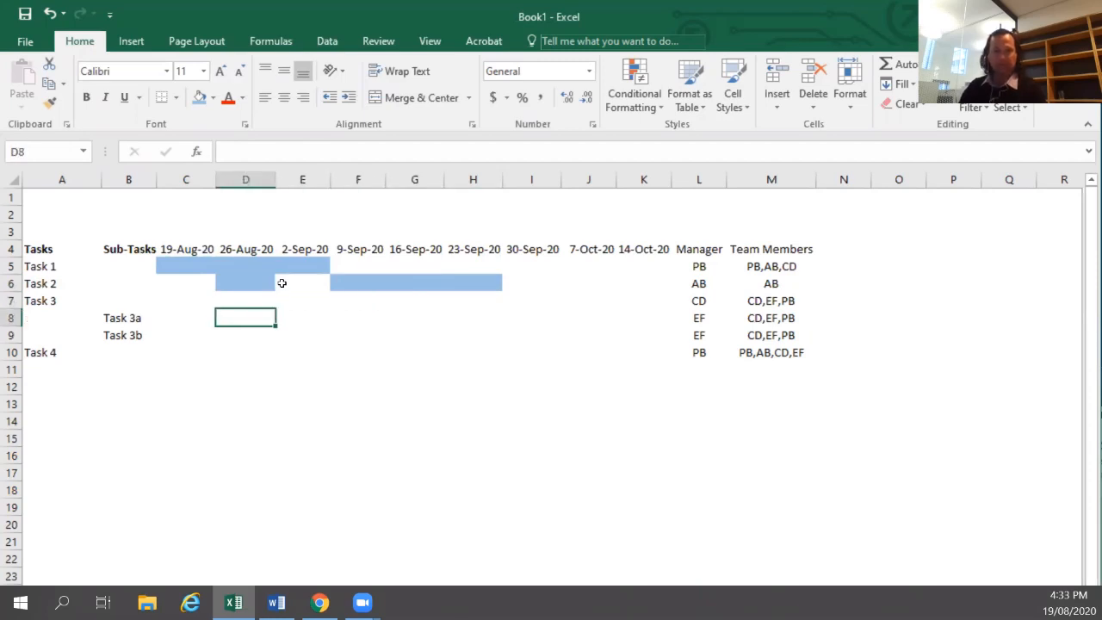
{"action": "key", "text": "Up"}
{"action": "key", "text": "Right"}
{"action": "key", "text": "Right"}
{"action": "key", "text": "Right"}
{"action": "key", "text": "Right"}
{"action": "key", "text": "Right"}
{"action": "key", "text": "Left"}
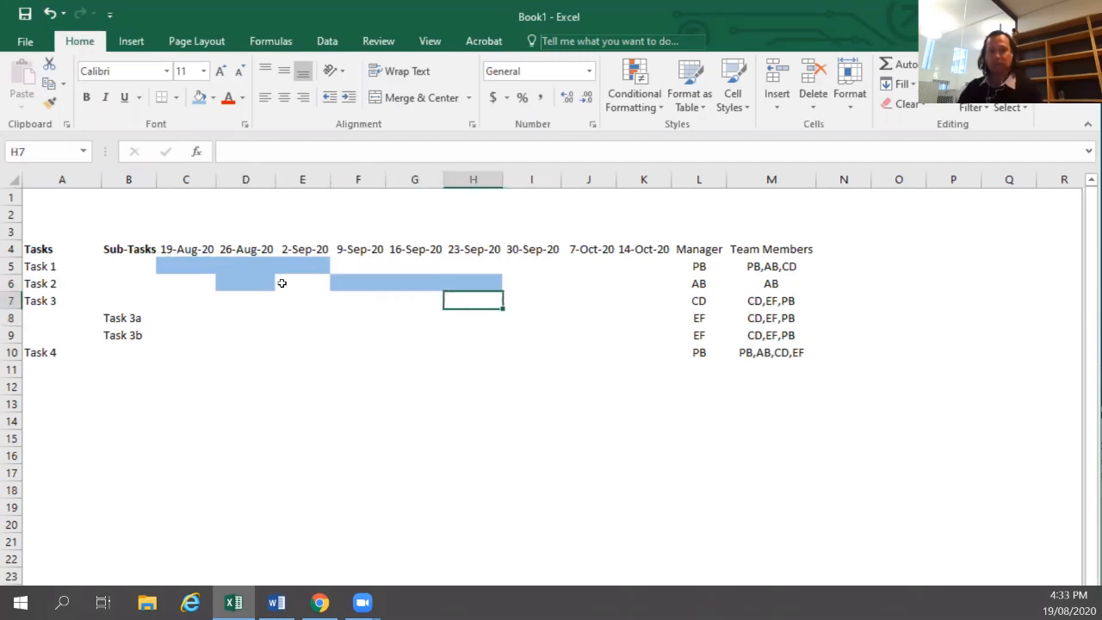
{"action": "key", "text": "Down"}
{"action": "key", "text": "F4"}
{"action": "key", "text": "Right"}
{"action": "key", "text": "F4"}
{"action": "key", "text": "Right"}
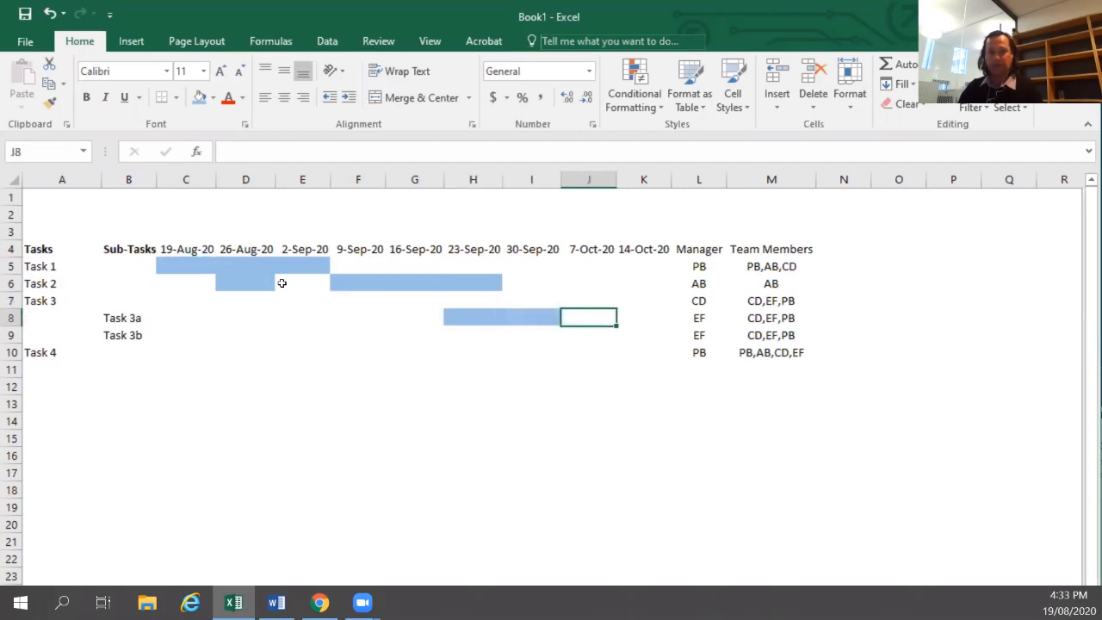
{"action": "key", "text": "F4"}
Fill I9 through K9 light blue as the bar for Task 3b.
{"action": "key", "text": "Down"}
{"action": "key", "text": "Left"}
{"action": "key", "text": "F4"}
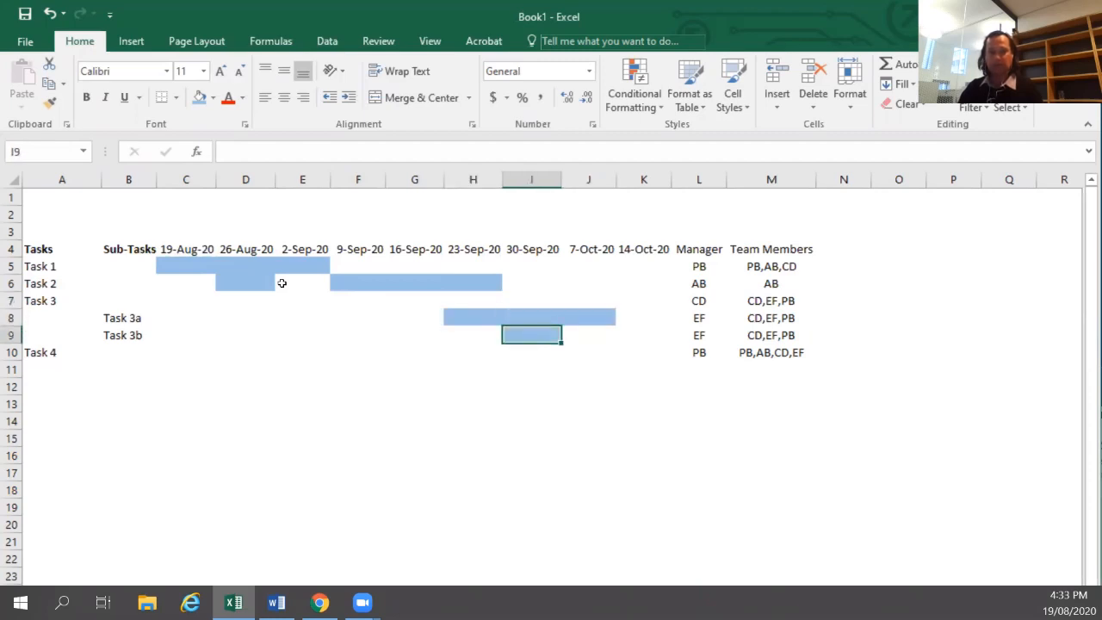
{"action": "key", "text": "Right"}
{"action": "key", "text": "F4"}
{"action": "key", "text": "Right"}
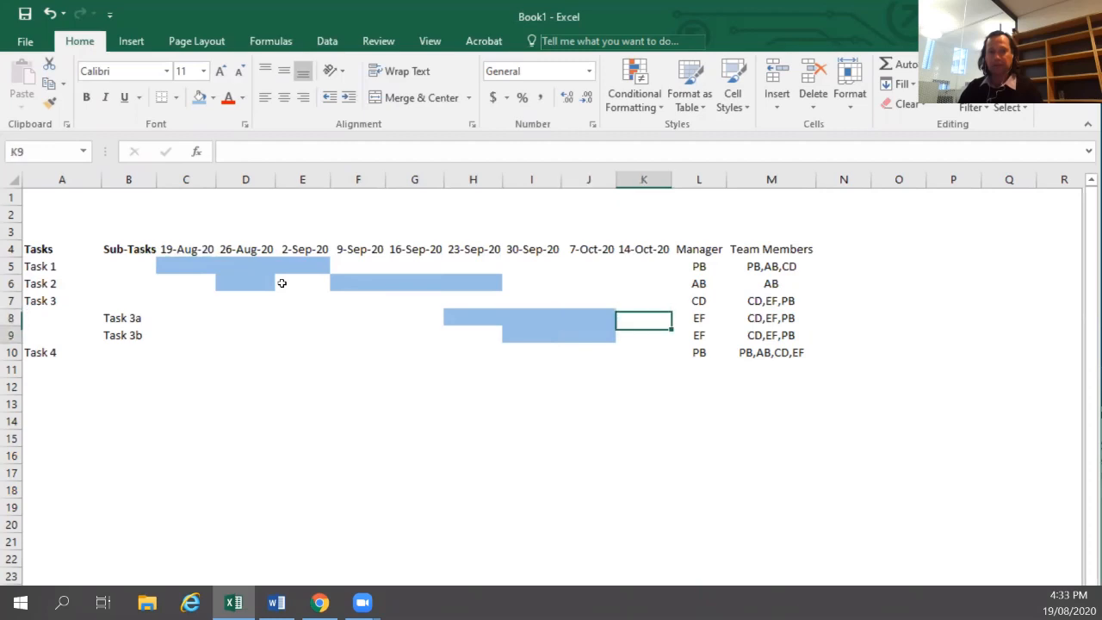
{"action": "key", "text": "F4"}
Fill H7 through K7 light blue as the bar for Task 3.
{"action": "key", "text": "Up"}
{"action": "key", "text": "Up"}
{"action": "key", "text": "Left"}
{"action": "key", "text": "Left"}
{"action": "key", "text": "Left"}
{"action": "key", "text": "F4"}
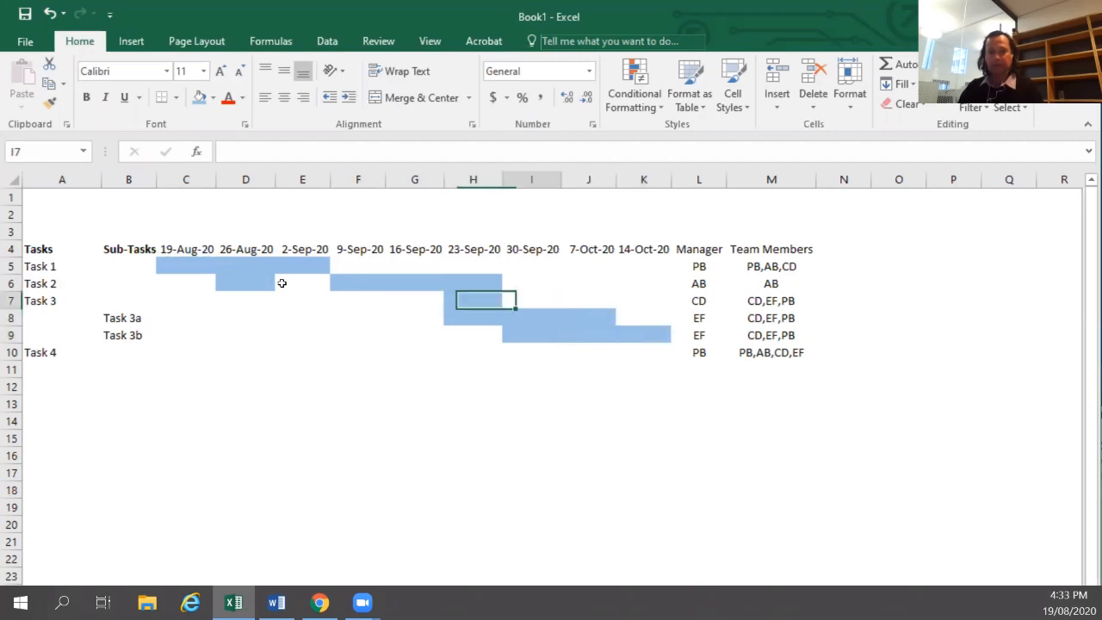
{"action": "key", "text": "Right"}
{"action": "key", "text": "F4"}
{"action": "key", "text": "Right"}
{"action": "key", "text": "F4"}
{"action": "key", "text": "Right"}
{"action": "key", "text": "F4"}
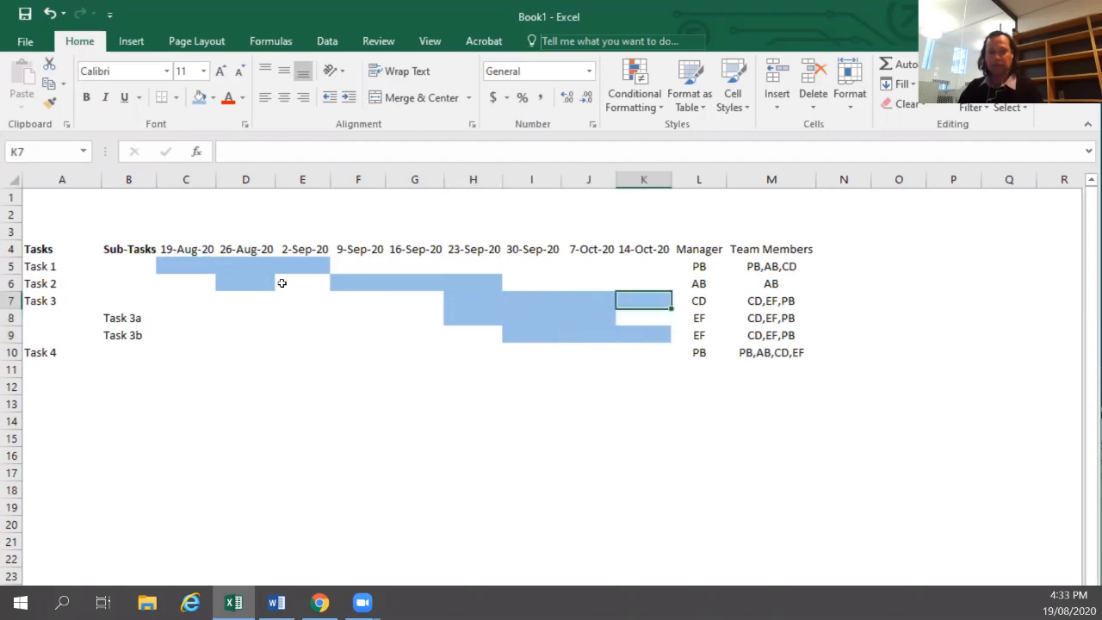
{"action": "key", "text": "Down"}
Fill K10 light blue as the bar for Task 4.
{"action": "key", "text": "Down"}
{"action": "key", "text": "Down"}
{"action": "key", "text": "Down"}
{"action": "key", "text": "Left"}
{"action": "key", "text": "Up"}
{"action": "key", "text": "Right"}
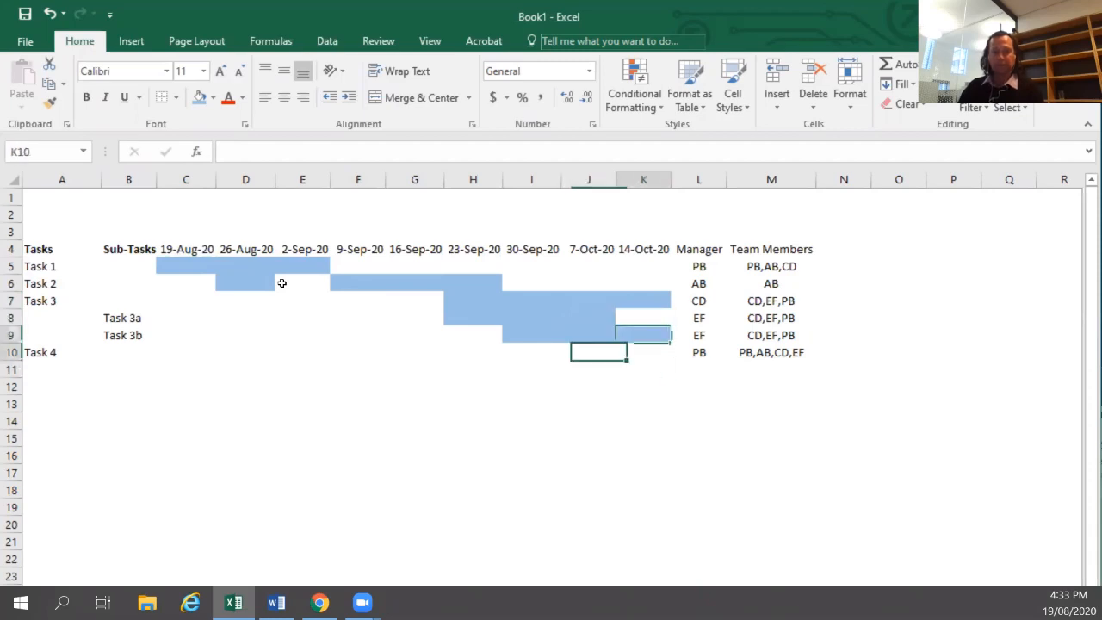
{"action": "key", "text": "F4"}
{"action": "key", "text": "Down"}
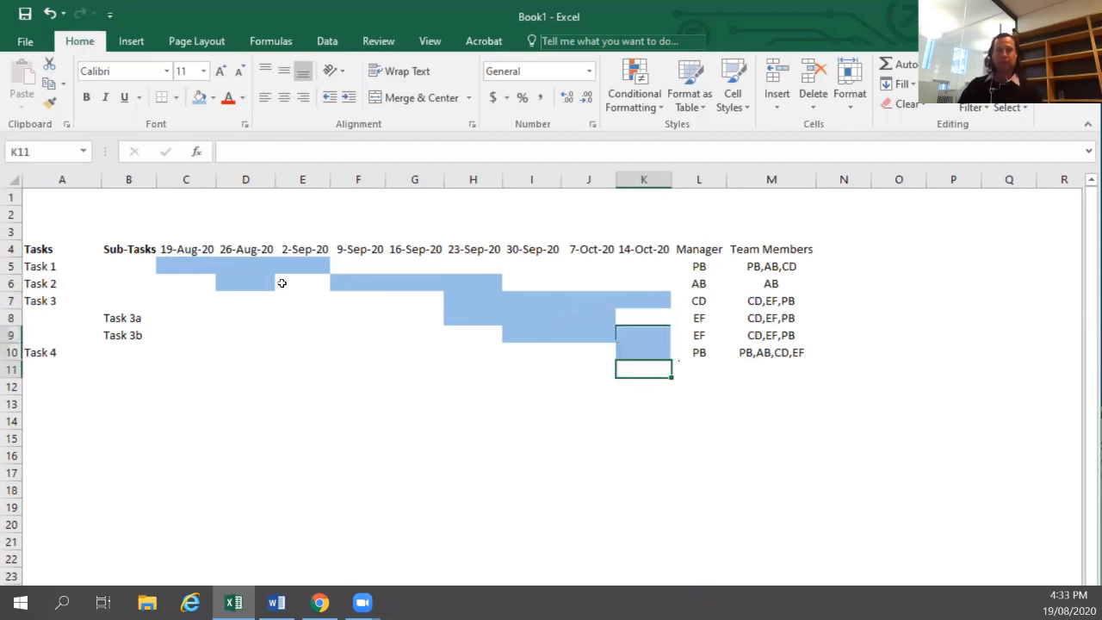
{"action": "key", "text": "Up"}
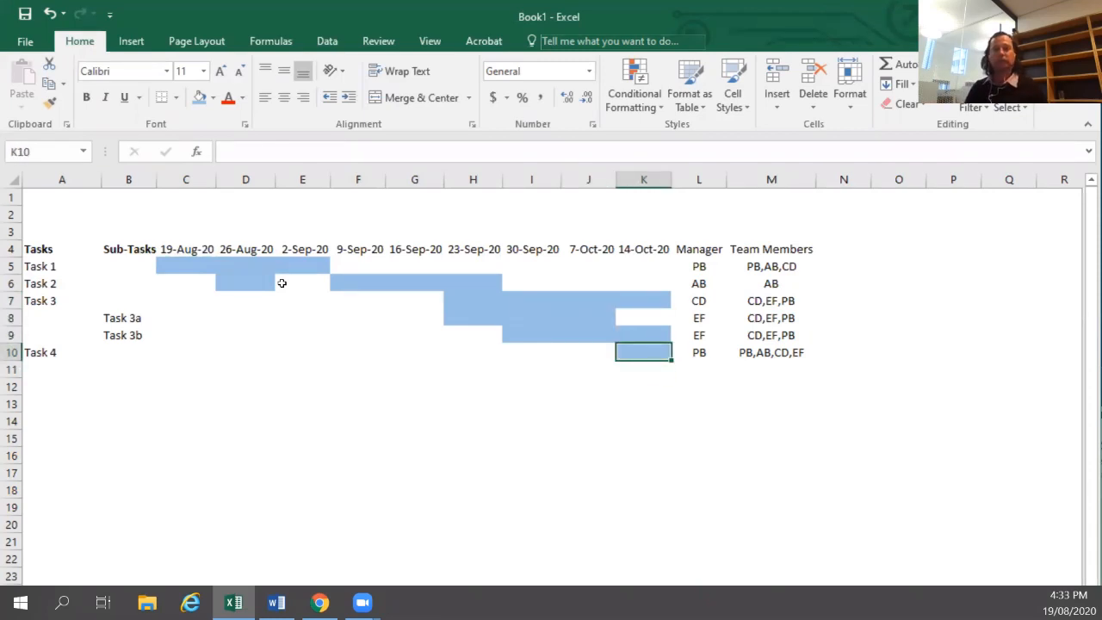
Try the Short Date format on the date headers C4:K4, then reapply the day-month-year date format.
{"action": "left_click_drag", "start_coordinate": [188, 252], "coordinate": [647, 250]}
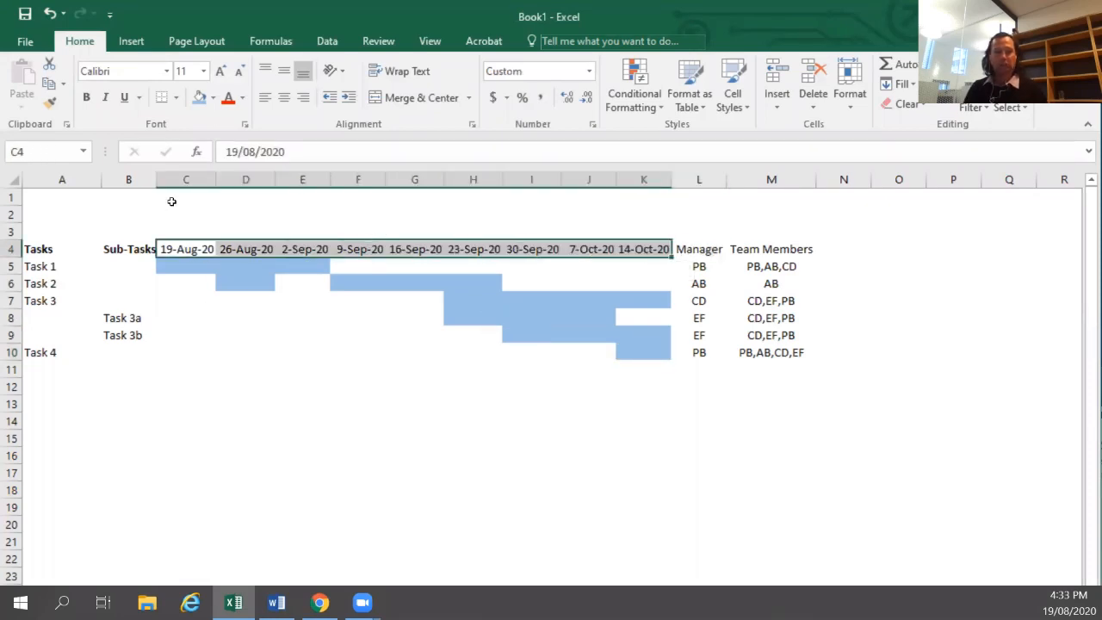
{"action": "left_click_drag", "start_coordinate": [215, 181], "coordinate": [191, 180]}
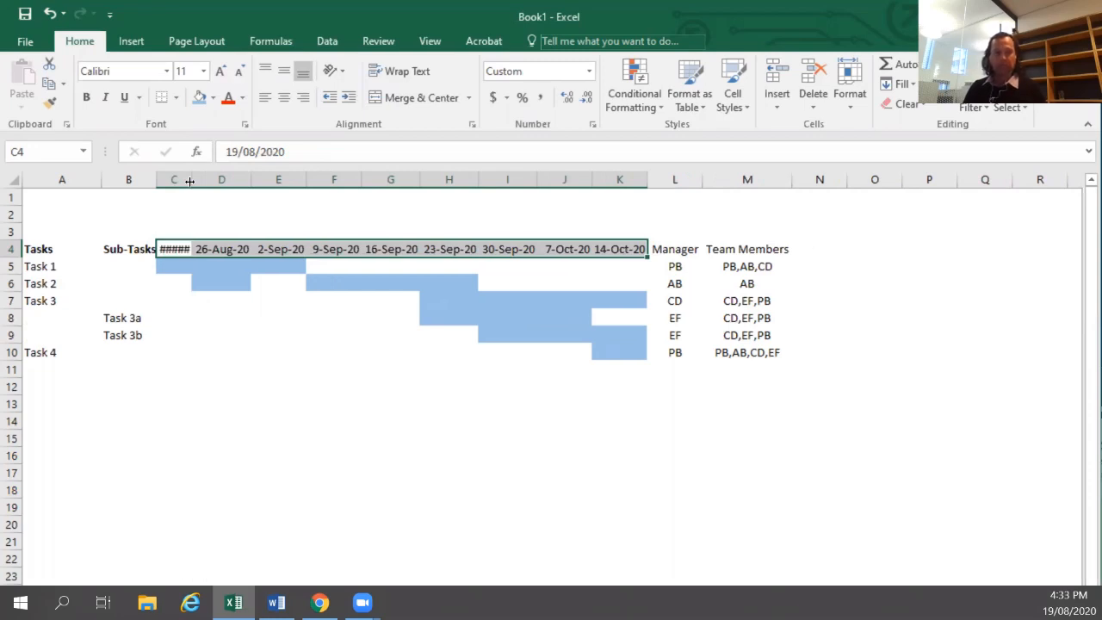
{"action": "double_click", "coordinate": [189, 181]}
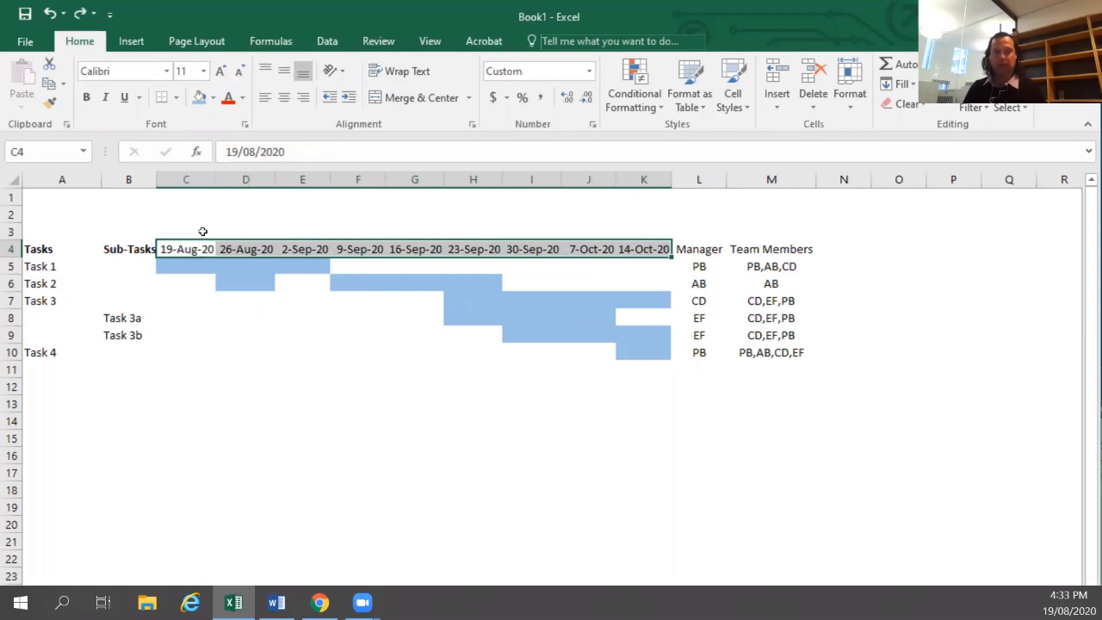
{"action": "left_click", "coordinate": [590, 72]}
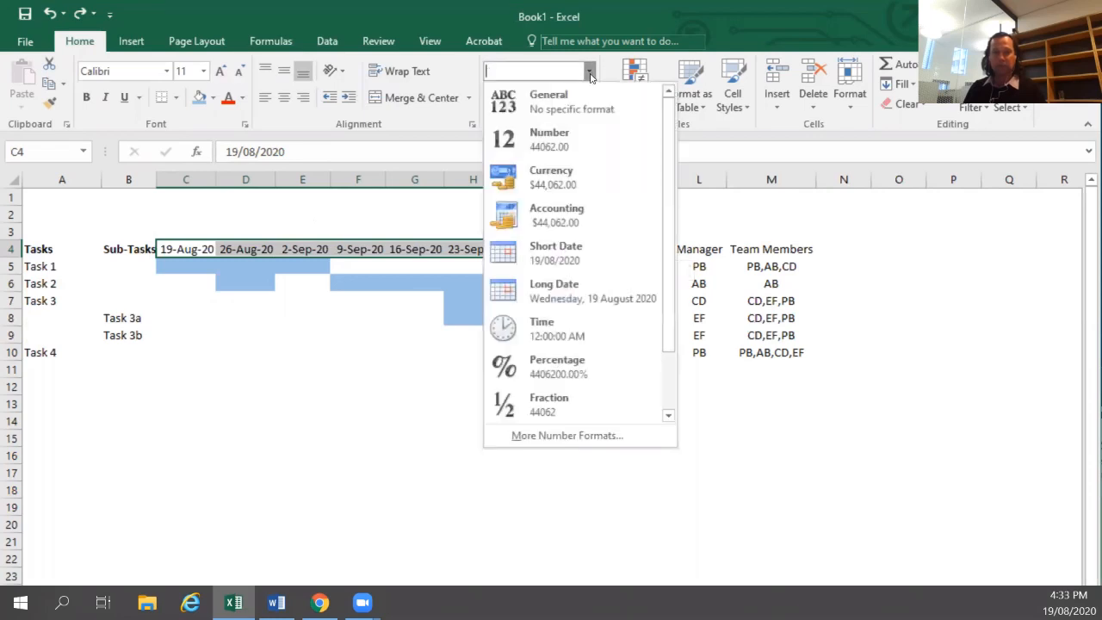
{"action": "left_click", "coordinate": [564, 253]}
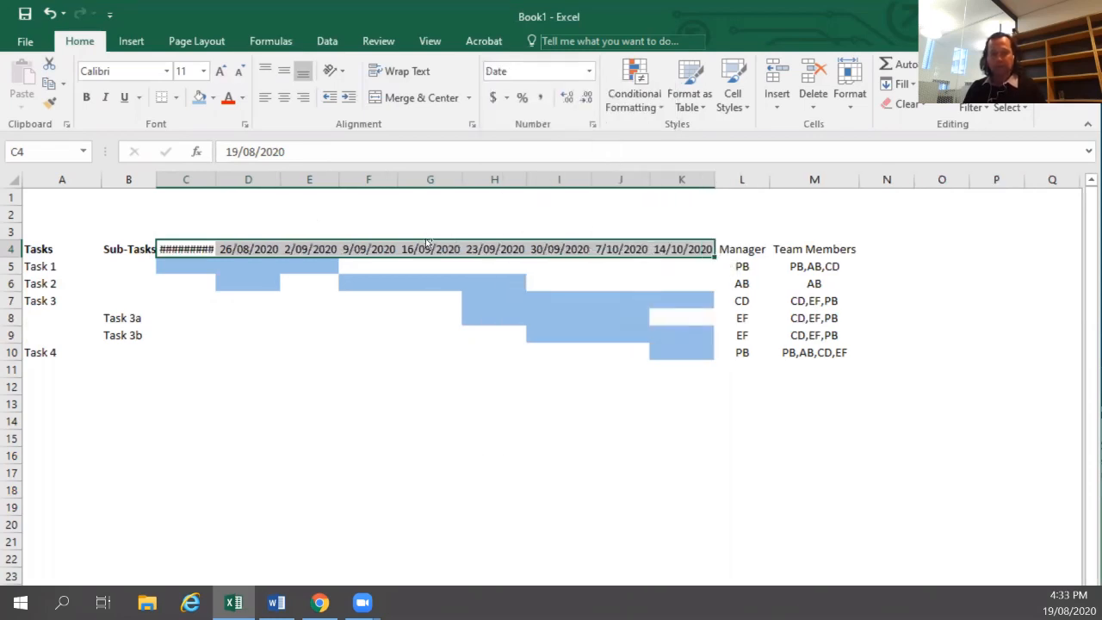
{"action": "key", "text": "ctrl+c"}
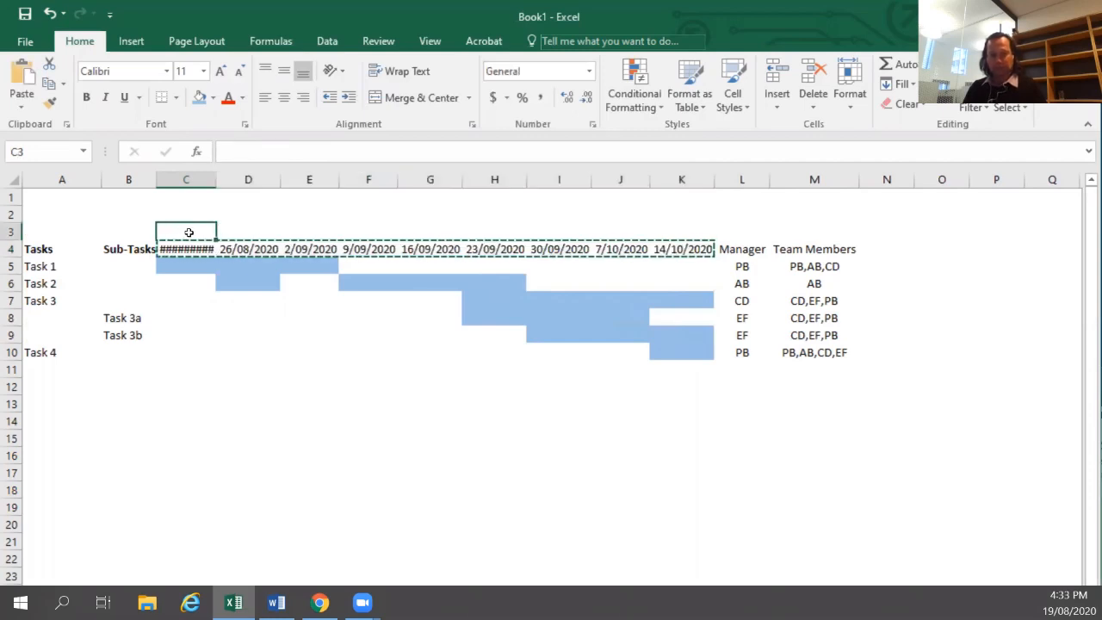
{"action": "key", "text": "ctrl+shift+3"}
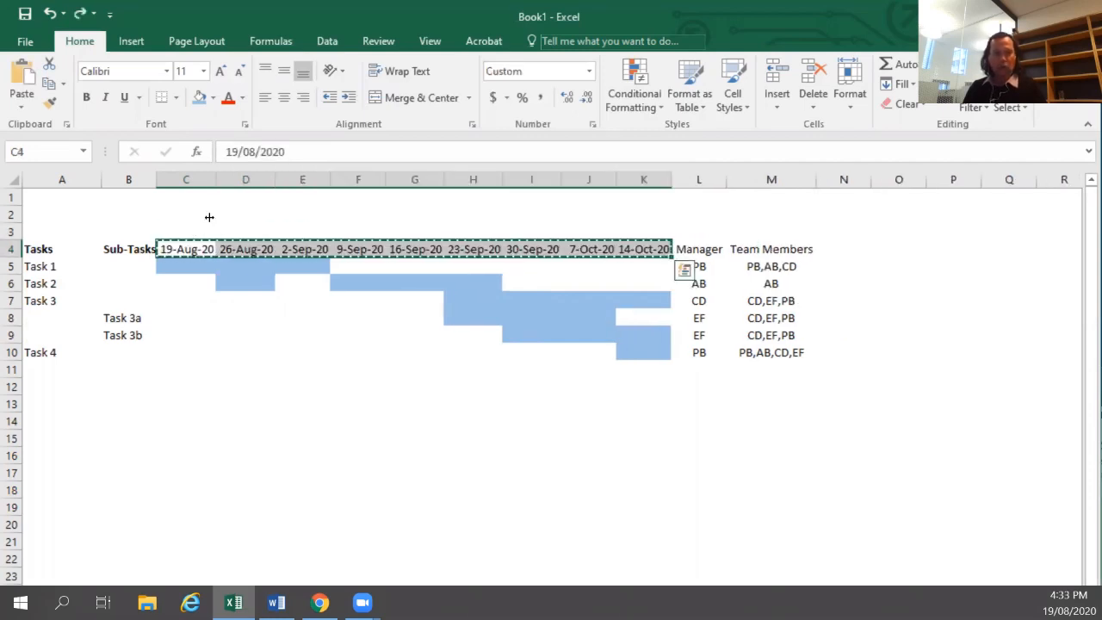
Rotate the date headers in C4:K4 to vertical text reading upward.
{"action": "left_click", "coordinate": [331, 72]}
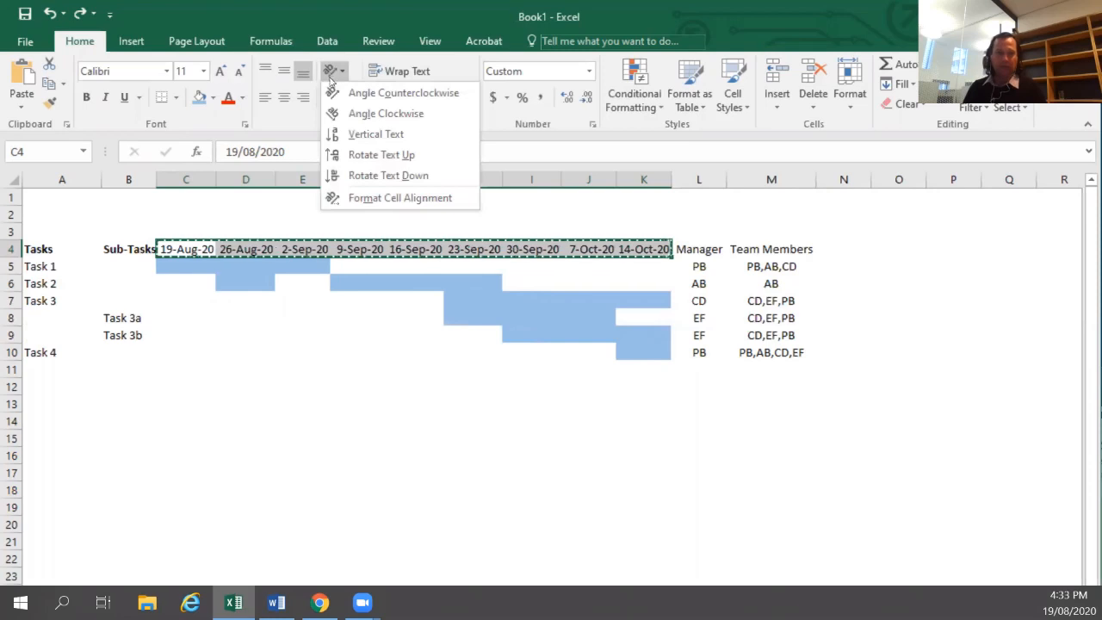
{"action": "left_click", "coordinate": [338, 160]}
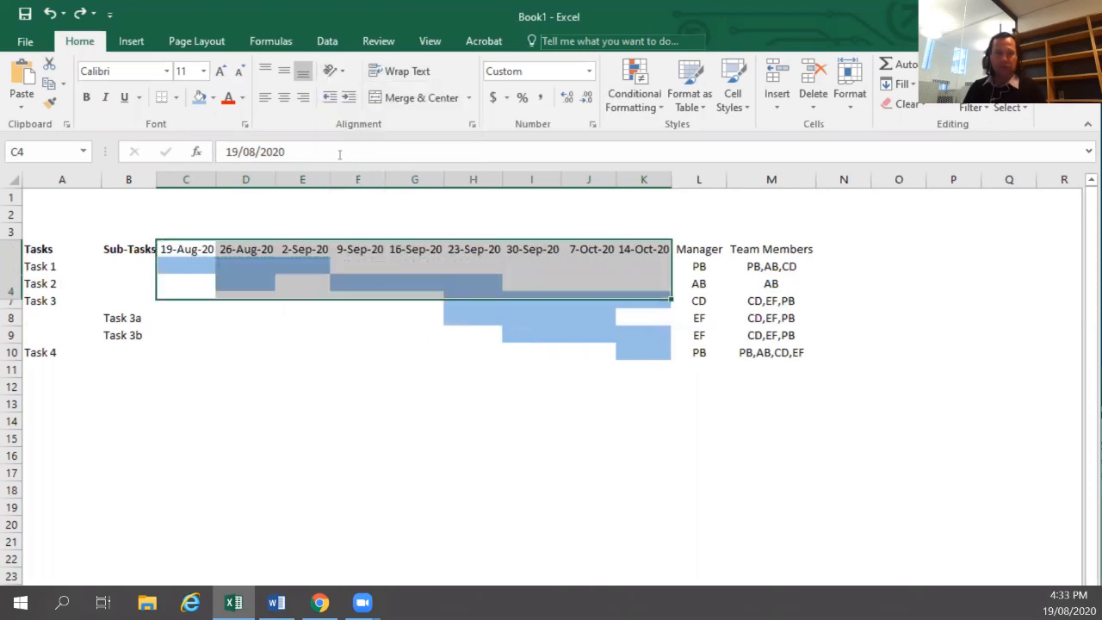
Autofit the widths of columns C through K to the rotated dates.
{"action": "left_click", "coordinate": [189, 221]}
{"action": "left_click_drag", "start_coordinate": [186, 179], "coordinate": [669, 179]}
{"action": "double_click", "coordinate": [671, 180]}
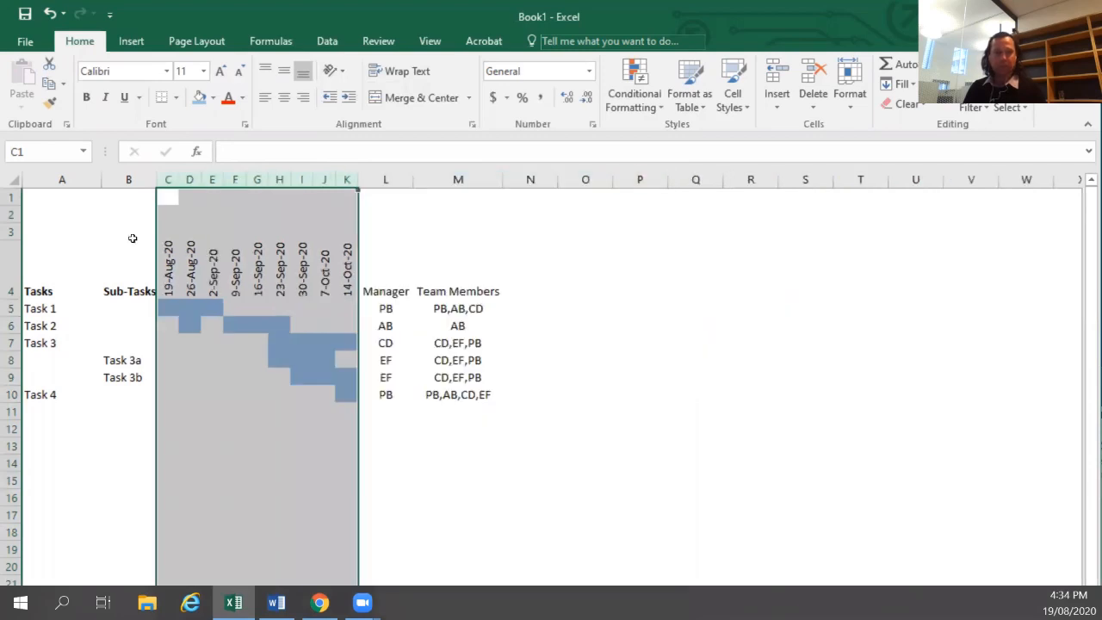
Enter the month label August in C3 above the first date column.
{"action": "left_click", "coordinate": [175, 227]}
{"action": "type", "text": "A"}
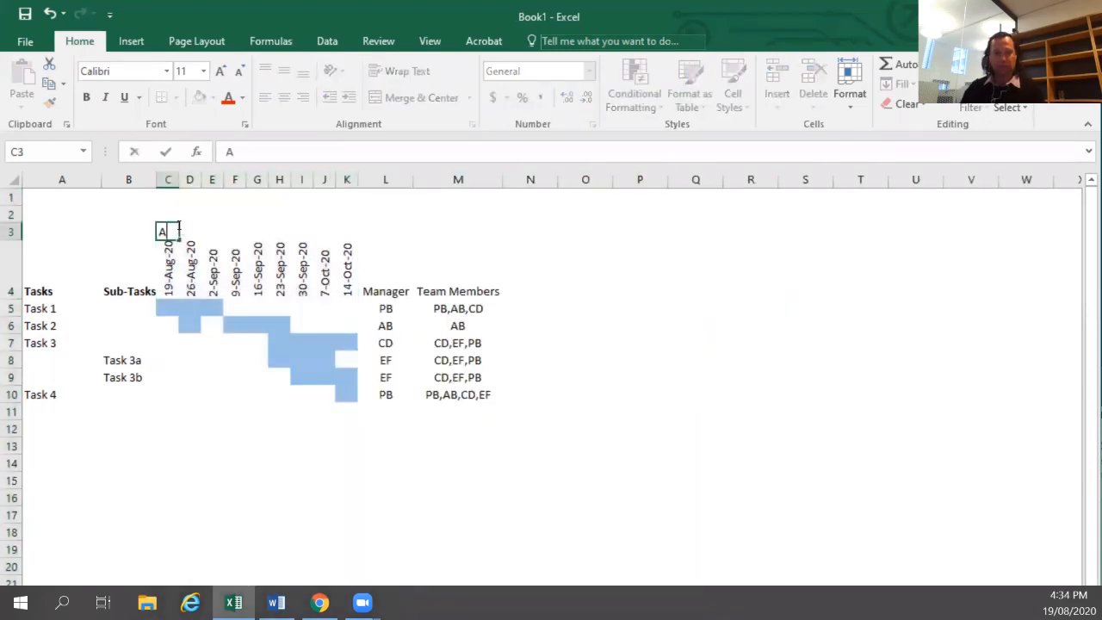
{"action": "type", "text": "ugust"}
{"action": "key", "text": "BackSpace"}
{"action": "key", "text": "BackSpace"}
{"action": "key", "text": "BackSpace"}
{"action": "key", "text": "BackSpace"}
{"action": "key", "text": "BackSpace"}
{"action": "type", "text": "ugust"}
Enter the month label September in E3.
{"action": "key", "text": "Tab"}
{"action": "key", "text": "Tab"}
{"action": "key", "text": "Tab"}
{"action": "type", "text": "Sep"}
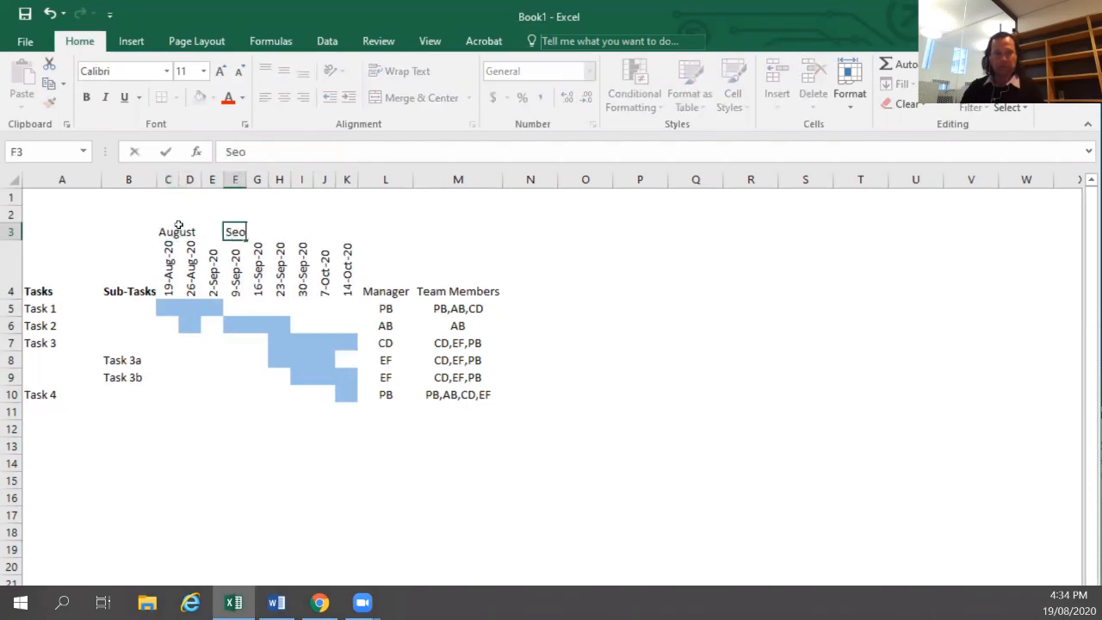
{"action": "key", "text": "BackSpace"}
{"action": "key", "text": "BackSpace"}
{"action": "key", "text": "BackSpace"}
{"action": "key", "text": "Escape"}
{"action": "key", "text": "Left"}
{"action": "type", "text": "SE"}
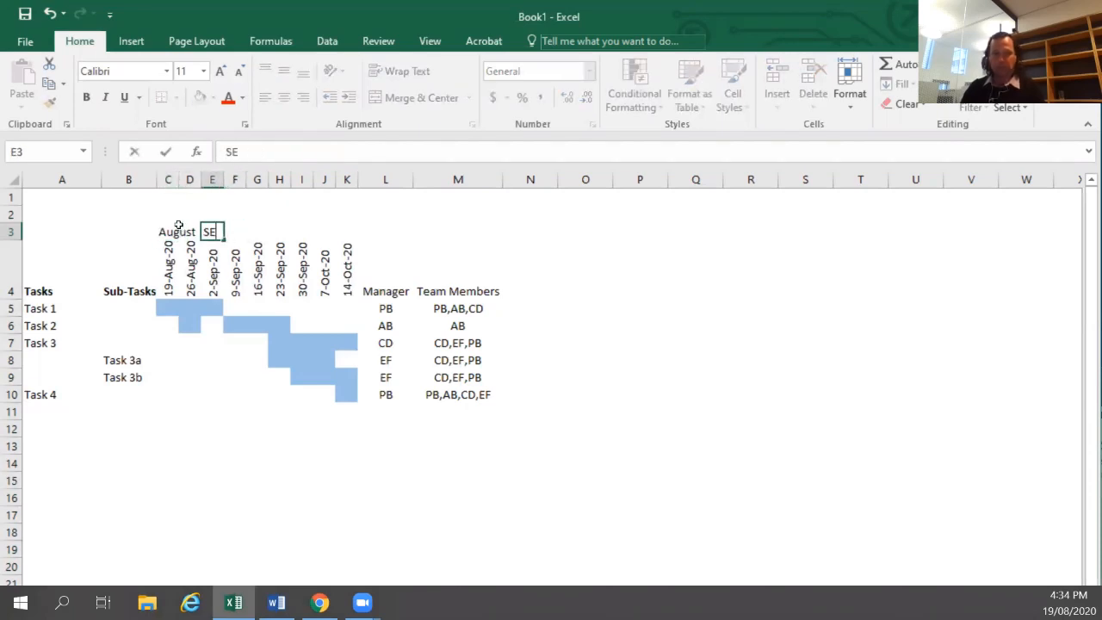
{"action": "key", "text": "BackSpace"}
{"action": "type", "text": "ept"}
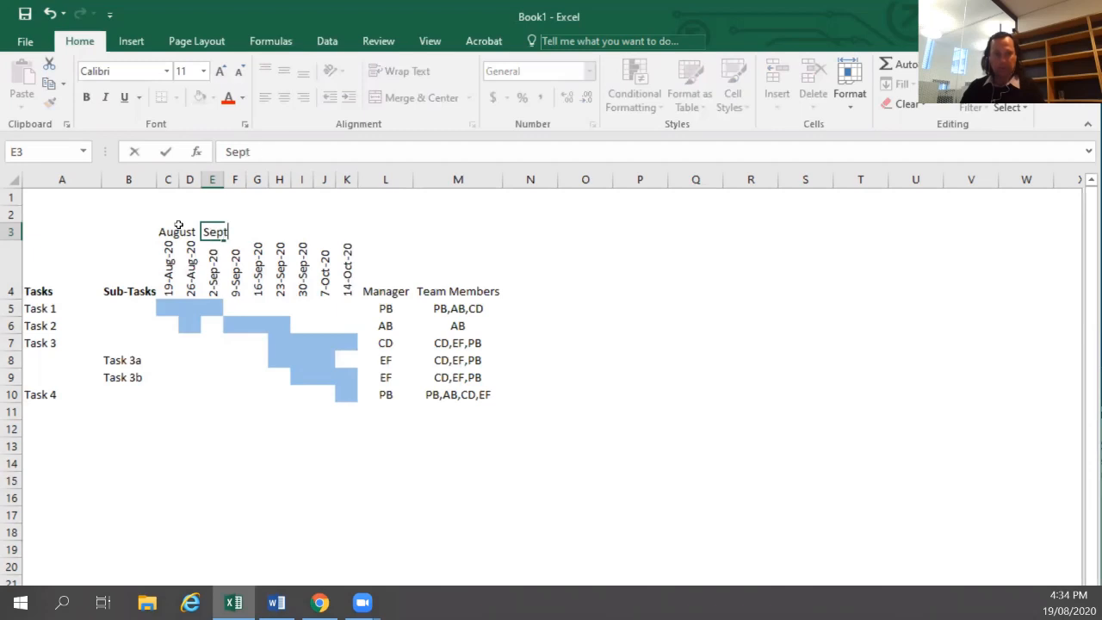
{"action": "type", "text": "ember"}
Enter the month label October in J3.
{"action": "key", "text": "Right"}
{"action": "key", "text": "Right"}
{"action": "key", "text": "Right"}
{"action": "key", "text": "Right"}
{"action": "key", "text": "Right"}
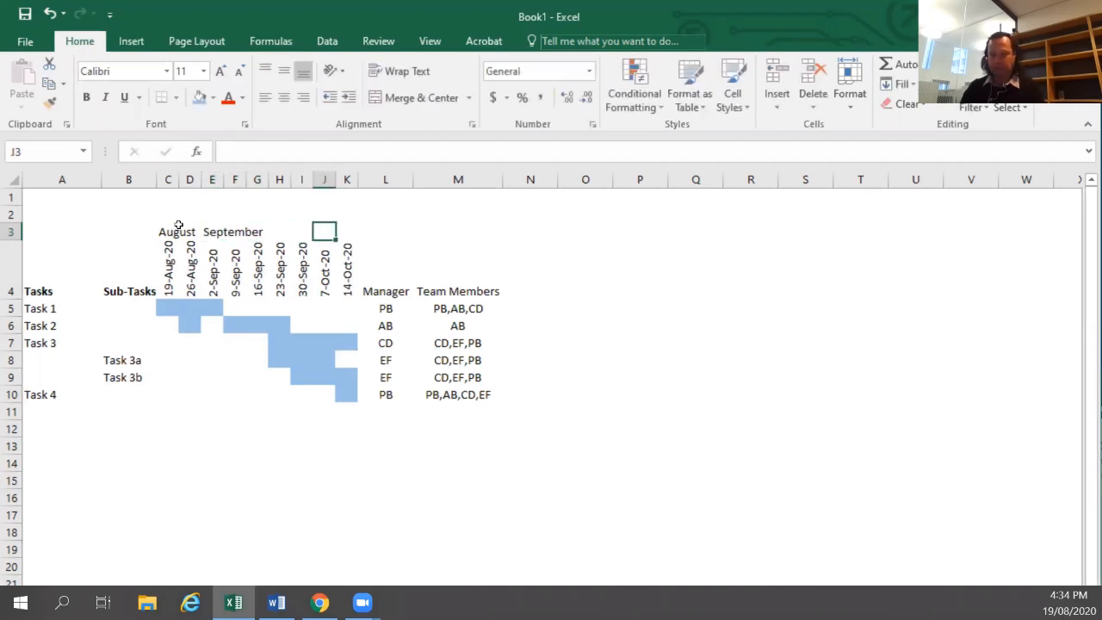
{"action": "type", "text": "Ocobt"}
{"action": "key", "text": "BackSpace"}
{"action": "key", "text": "BackSpace"}
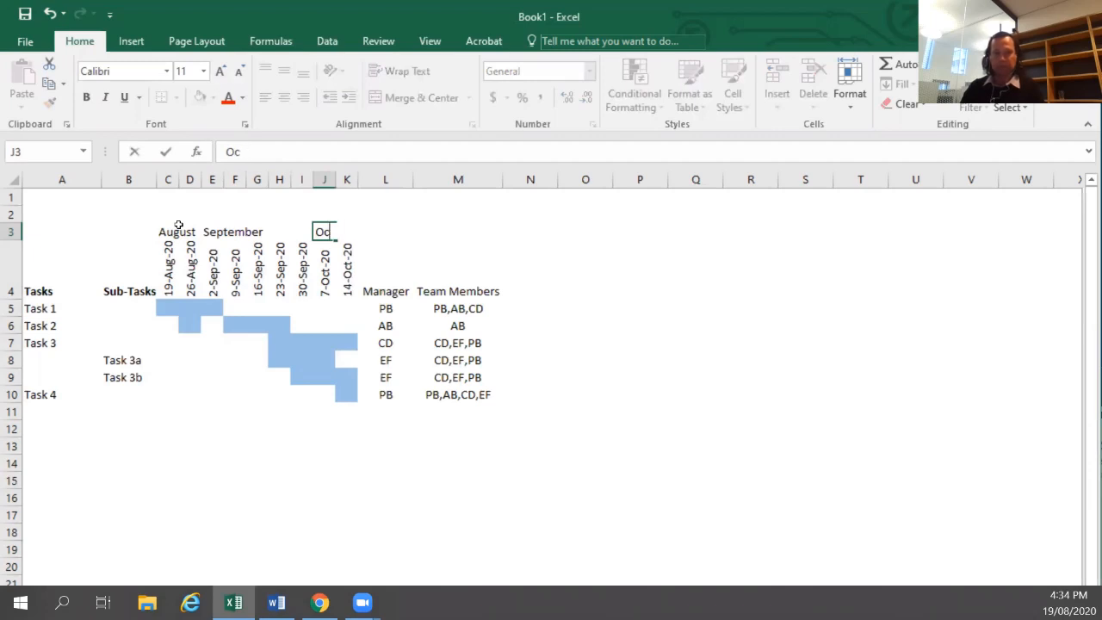
{"action": "type", "text": "tober"}
{"action": "key", "text": "Return"}
Widen columns C through K to an equal, larger width.
{"action": "key", "text": "Left"}
{"action": "key", "text": "Left"}
{"action": "key", "text": "Left"}
{"action": "key", "text": "Left"}
{"action": "key", "text": "Left"}
{"action": "key", "text": "Left"}
{"action": "key", "text": "Left"}
{"action": "key", "text": "Left"}
{"action": "key", "text": "Left"}
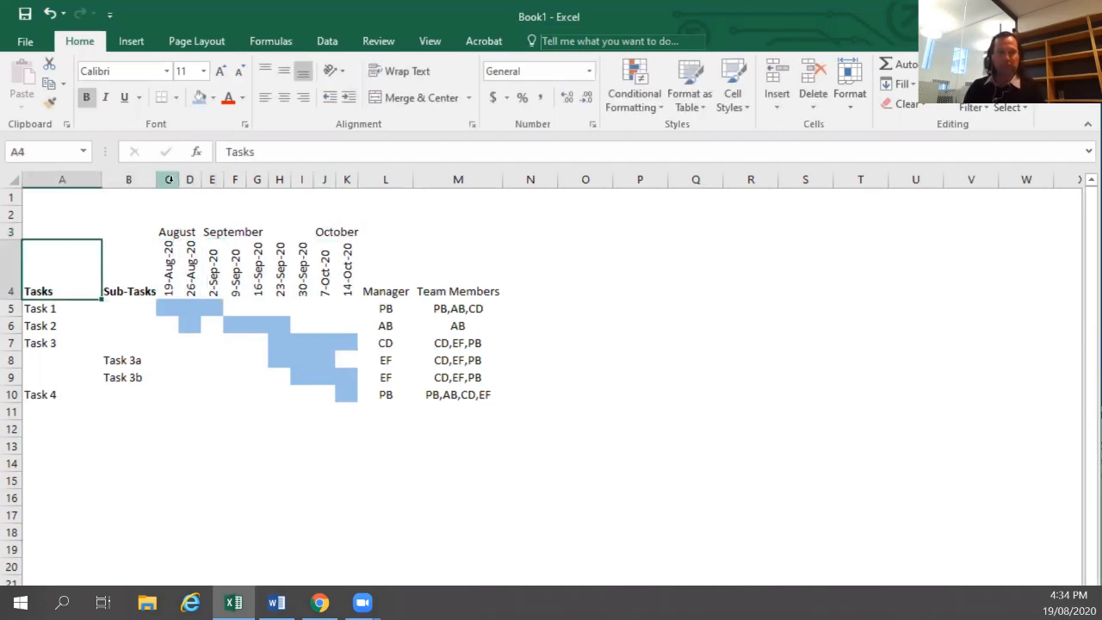
{"action": "left_click_drag", "start_coordinate": [168, 179], "coordinate": [382, 179]}
{"action": "left_click", "coordinate": [309, 315]}
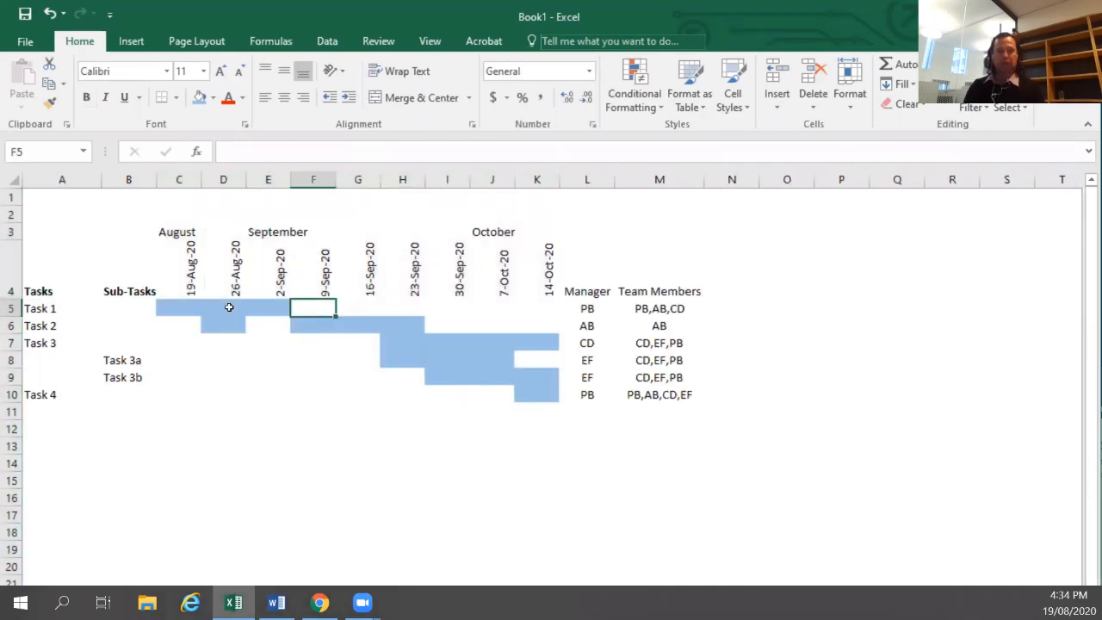
Apply a Top and Thick Bottom Border to the header rows A3:M4.
{"action": "left_click_drag", "start_coordinate": [43, 293], "coordinate": [681, 296]}
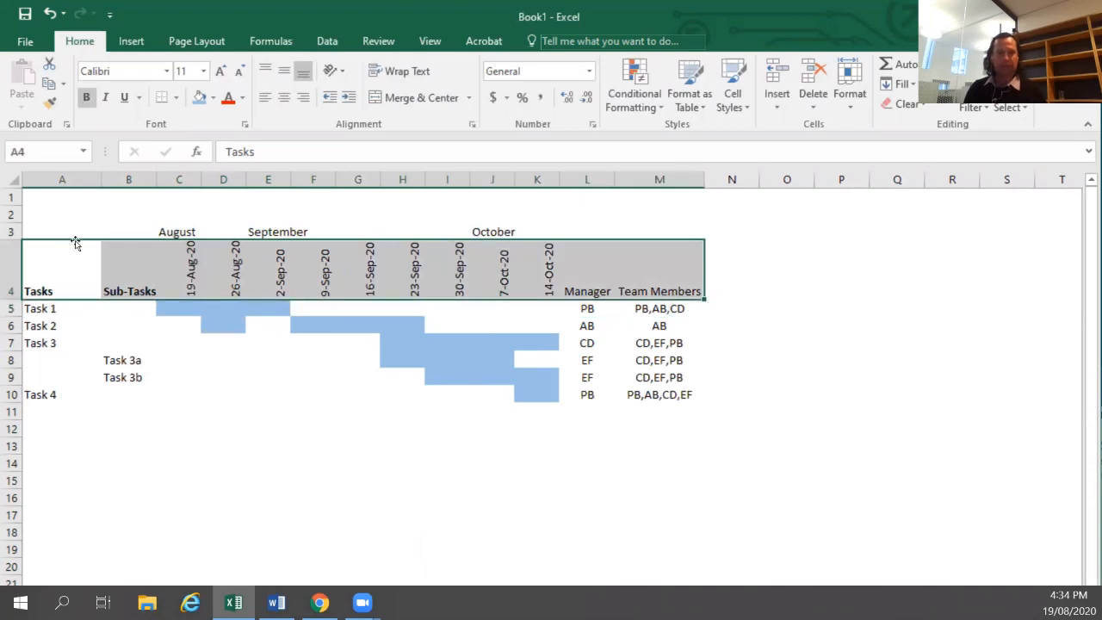
{"action": "left_click_drag", "start_coordinate": [55, 229], "coordinate": [683, 278]}
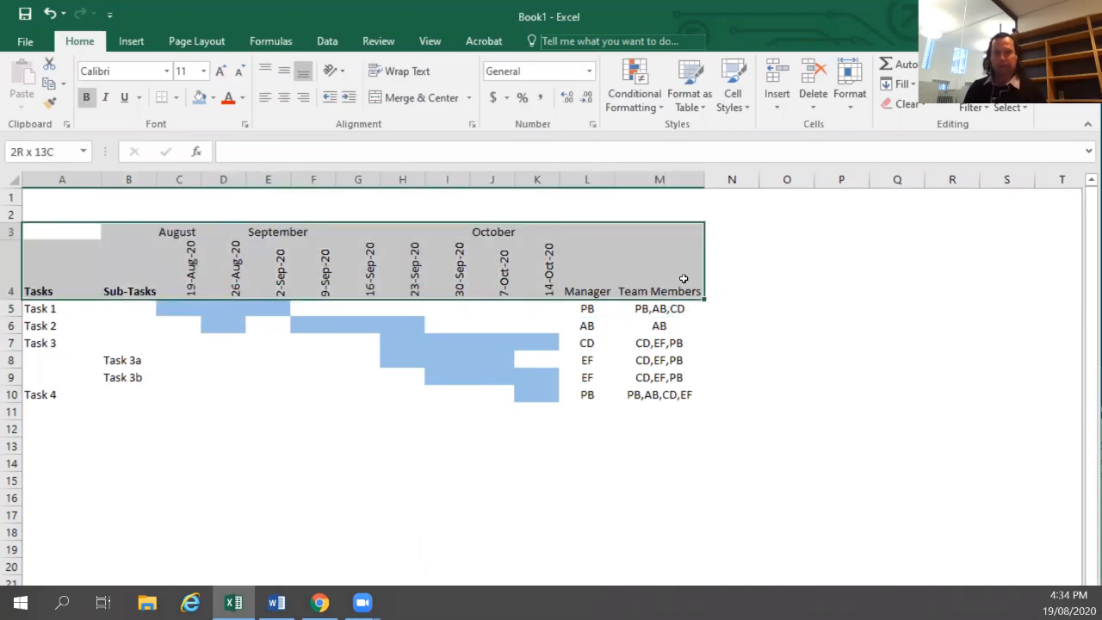
{"action": "left_click", "coordinate": [175, 97]}
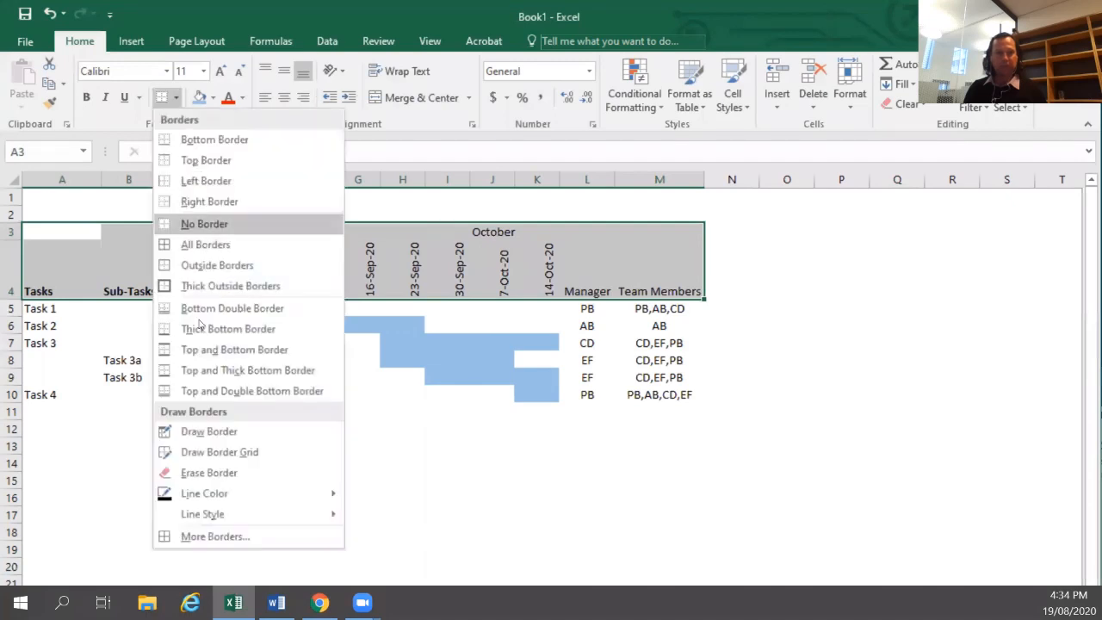
{"action": "left_click", "coordinate": [207, 371]}
{"action": "left_click", "coordinate": [185, 353]}
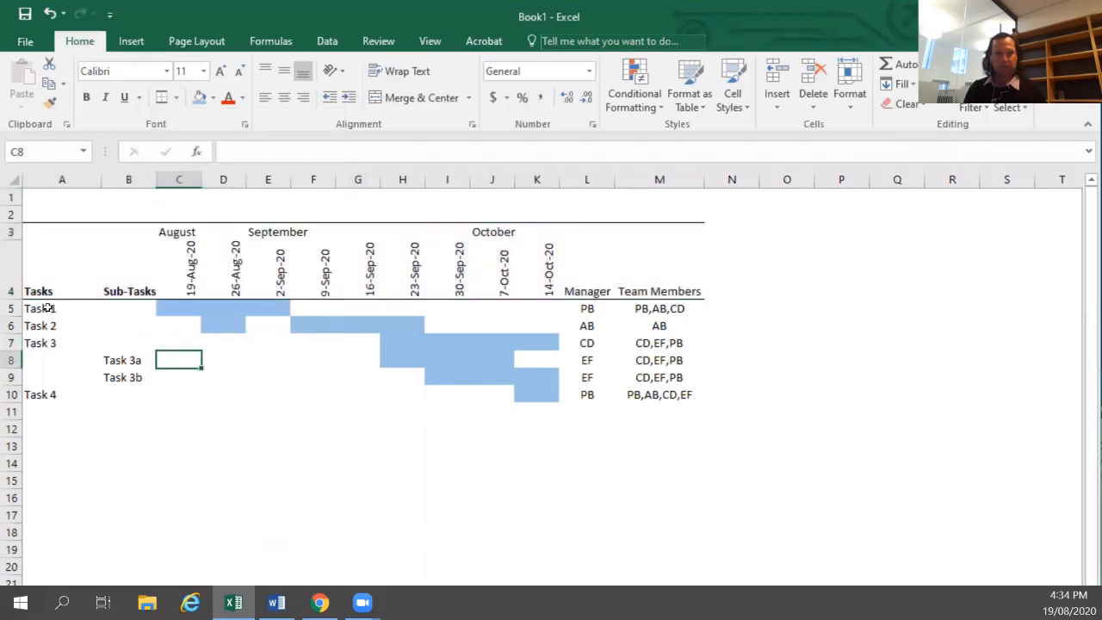
Add a bottom border beneath the task rows A5:M10.
{"action": "left_click_drag", "start_coordinate": [50, 307], "coordinate": [647, 394]}
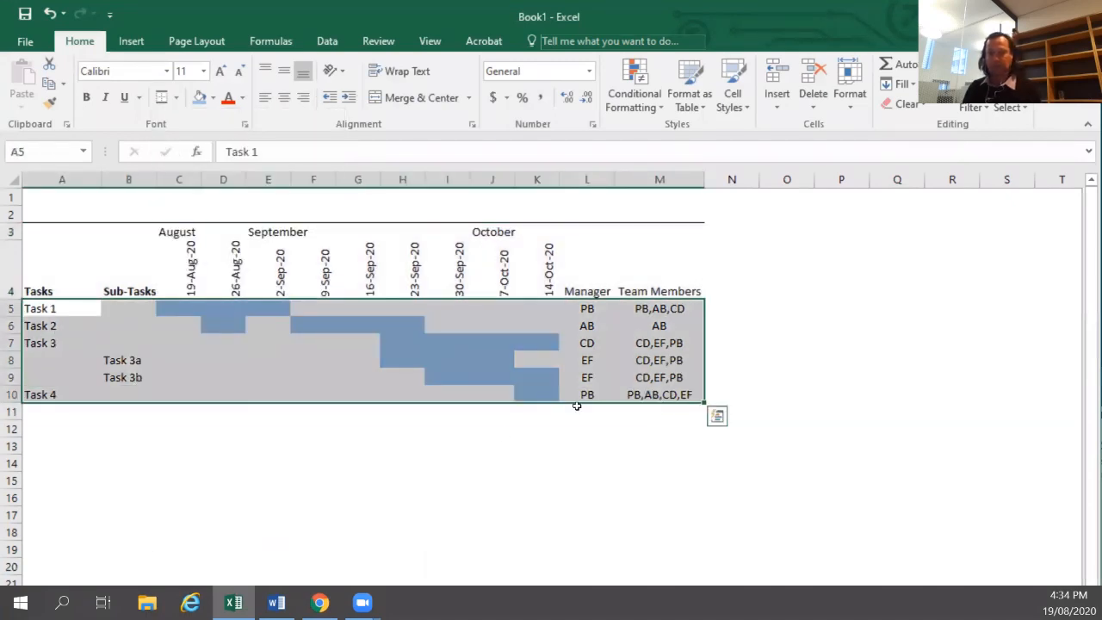
{"action": "left_click", "coordinate": [486, 430]}
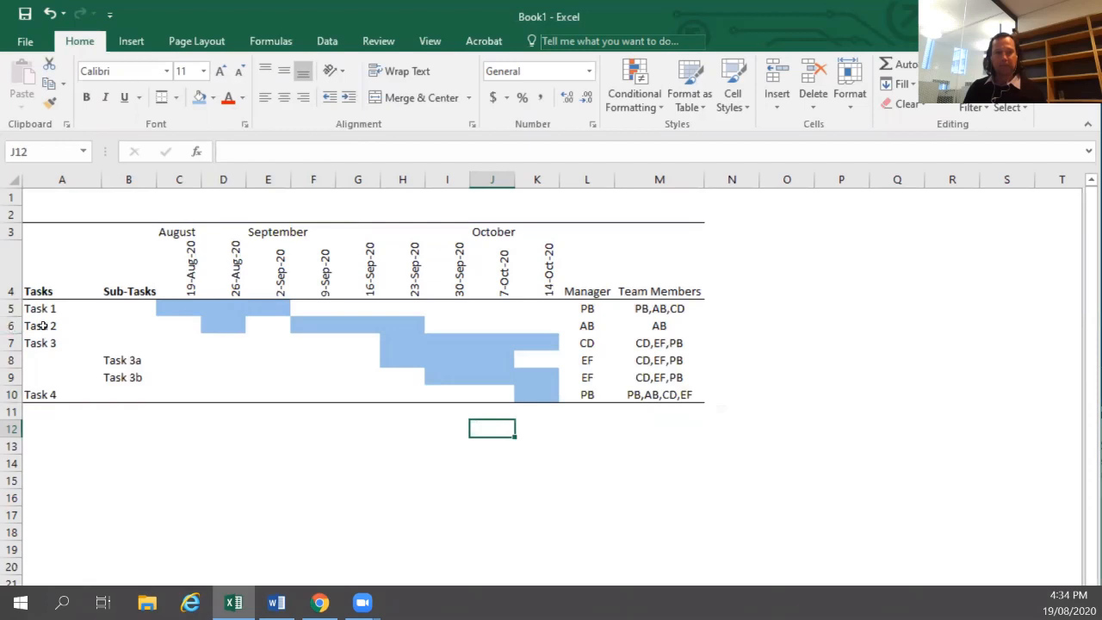
Shade the Task 2 label cells A6:B6 light grey.
{"action": "left_click_drag", "start_coordinate": [43, 326], "coordinate": [112, 329]}
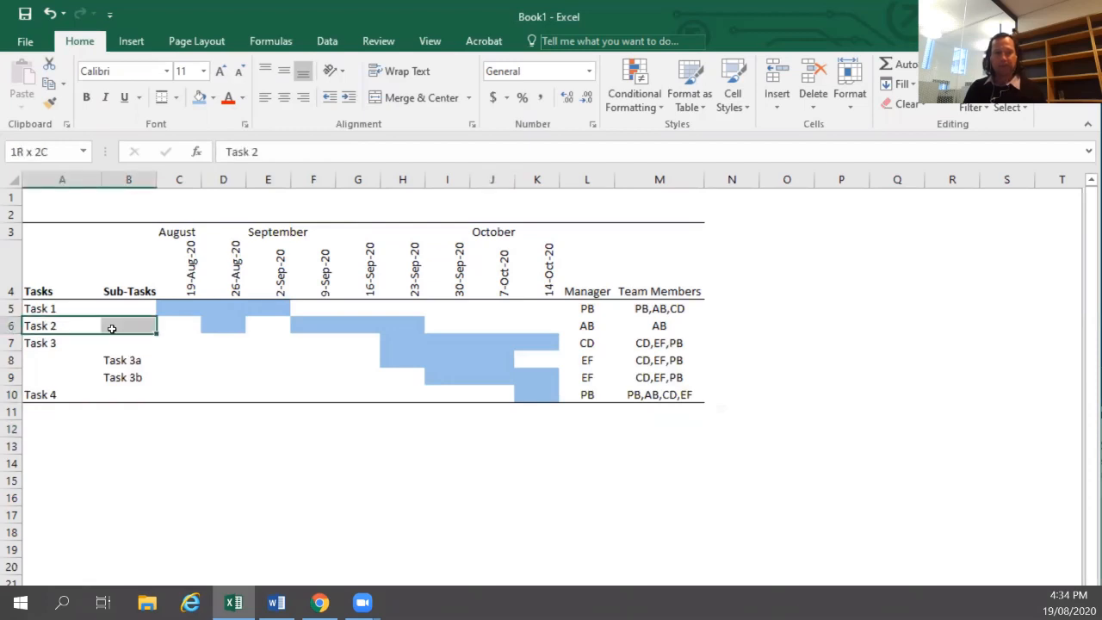
{"action": "left_click", "coordinate": [214, 98]}
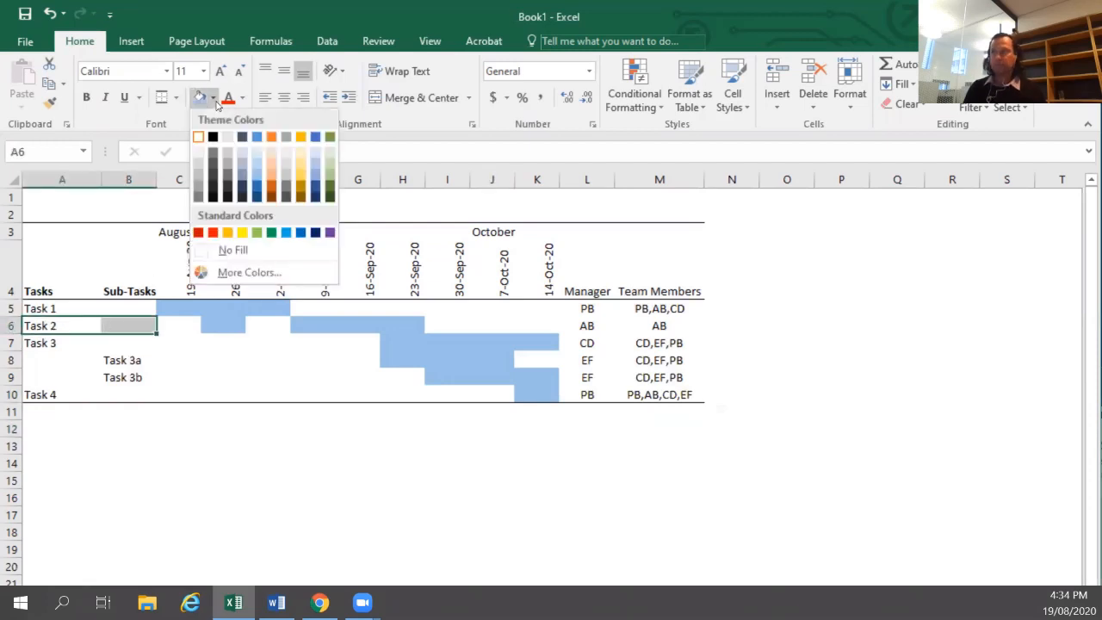
{"action": "left_click", "coordinate": [199, 179]}
Repeat the light grey shading on A8:B8 and A10:B10.
{"action": "left_click_drag", "start_coordinate": [39, 357], "coordinate": [118, 358]}
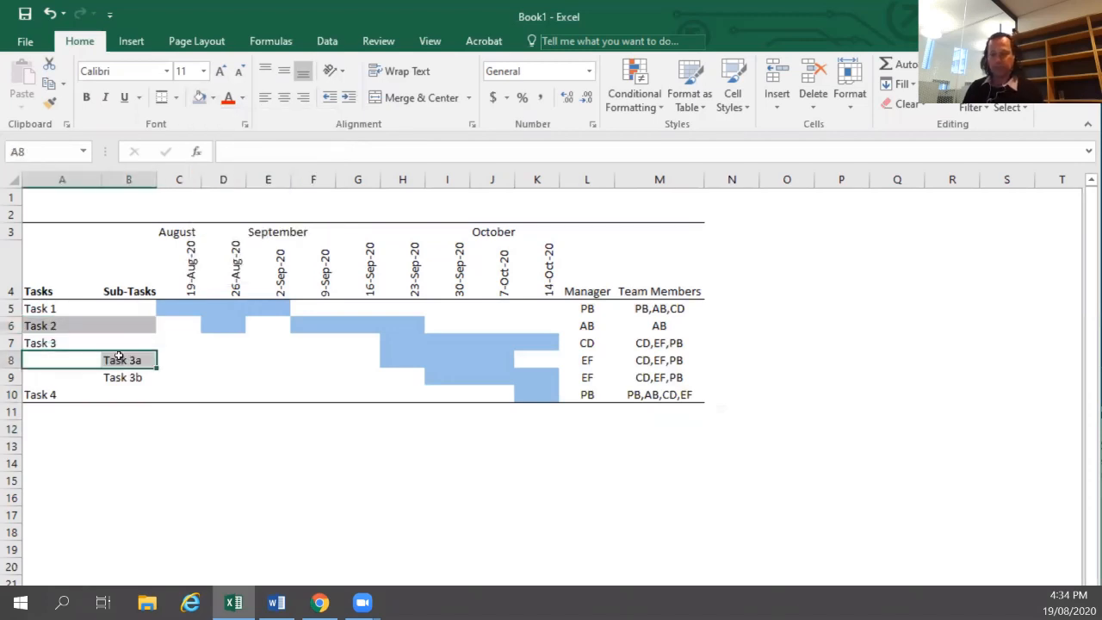
{"action": "key", "text": "F4"}
{"action": "left_click_drag", "start_coordinate": [53, 394], "coordinate": [138, 394]}
{"action": "key", "text": "F4"}
{"action": "left_click", "coordinate": [223, 377]}
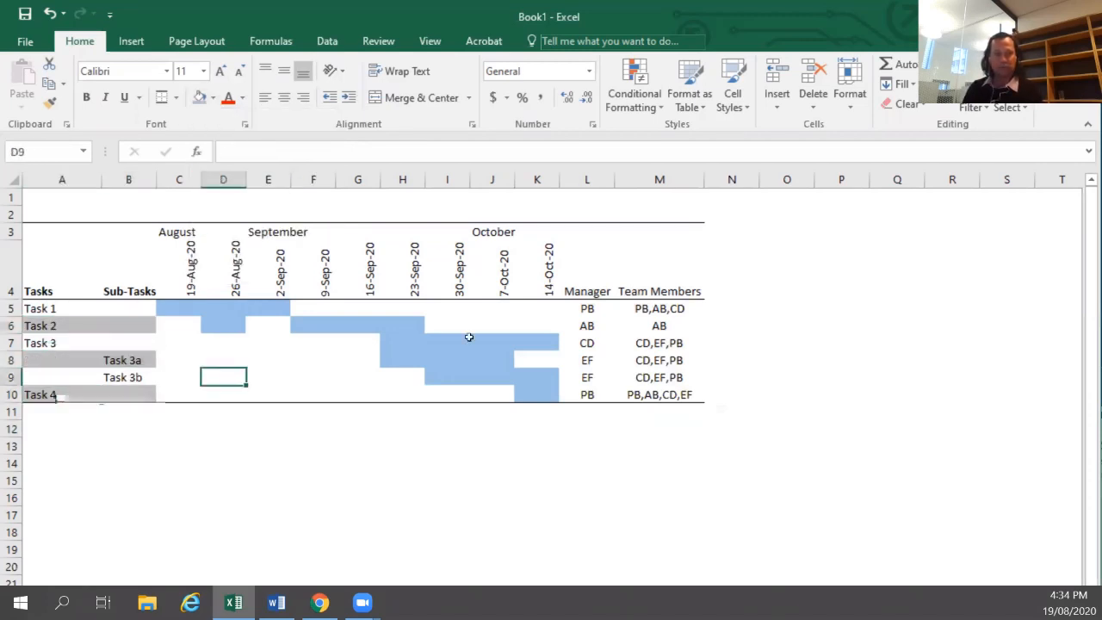
Repeat the grey shading on the manager and team member cells L6:M6, L8:M8 and L10:M10.
{"action": "left_click_drag", "start_coordinate": [591, 327], "coordinate": [659, 325]}
{"action": "key", "text": "F4"}
{"action": "left_click_drag", "start_coordinate": [588, 360], "coordinate": [658, 360]}
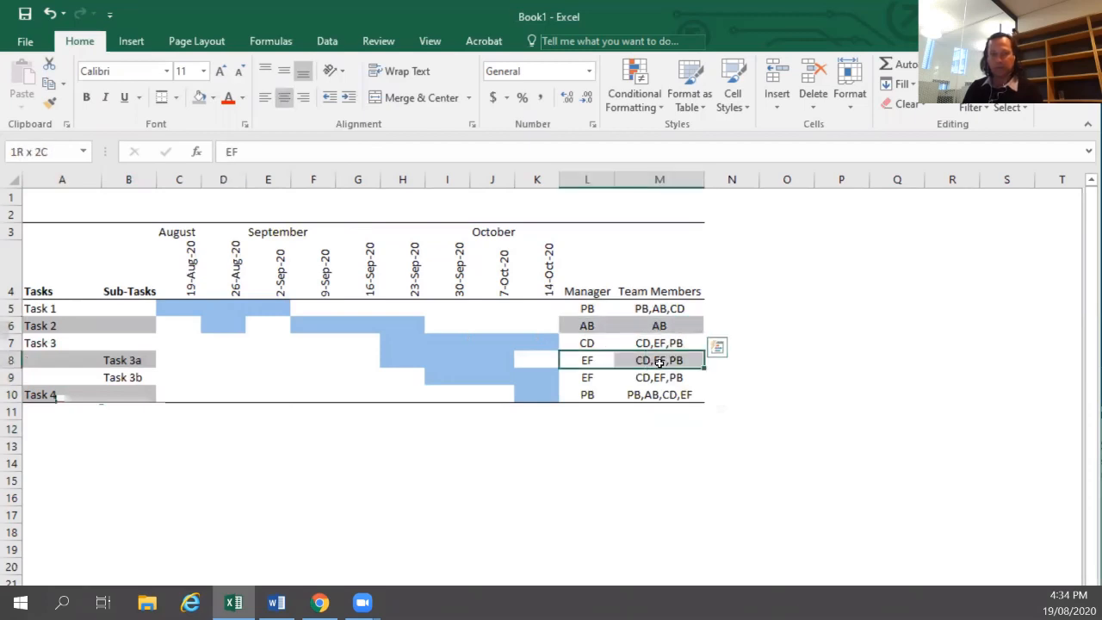
{"action": "key", "text": "F4"}
{"action": "left_click_drag", "start_coordinate": [586, 394], "coordinate": [661, 394]}
{"action": "key", "text": "F4"}
{"action": "left_click", "coordinate": [492, 433]}
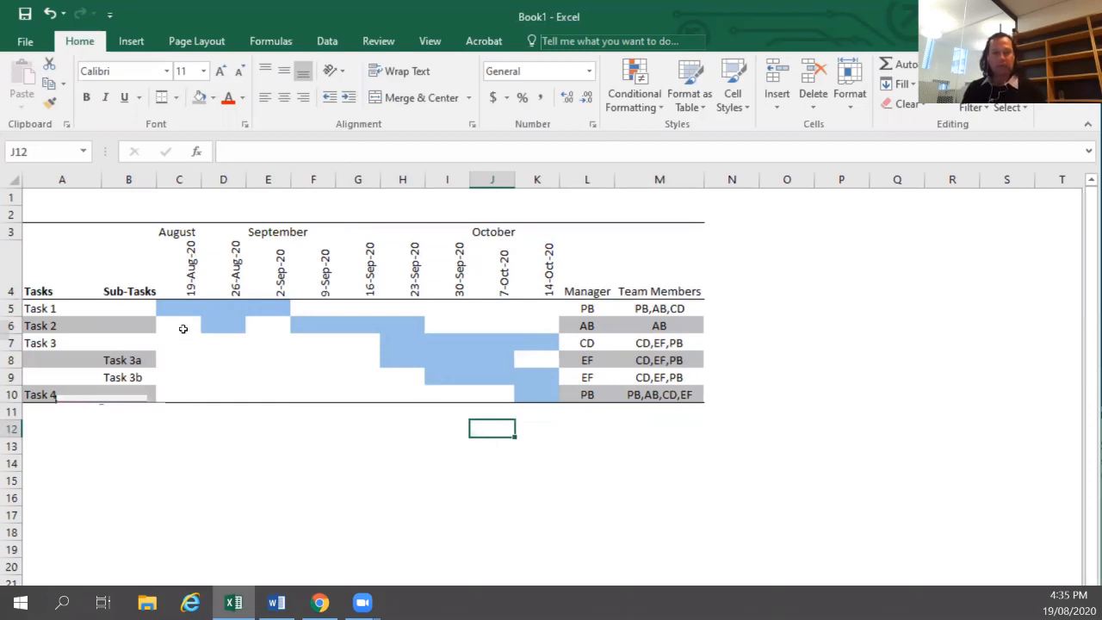
Shade the empty timeline cells C6, E6, C8:G8, K8 and C10:J10 grey.
{"action": "left_click", "coordinate": [182, 329]}
{"action": "key", "text": "F4"}
{"action": "left_click", "coordinate": [267, 323]}
{"action": "key", "text": "F4"}
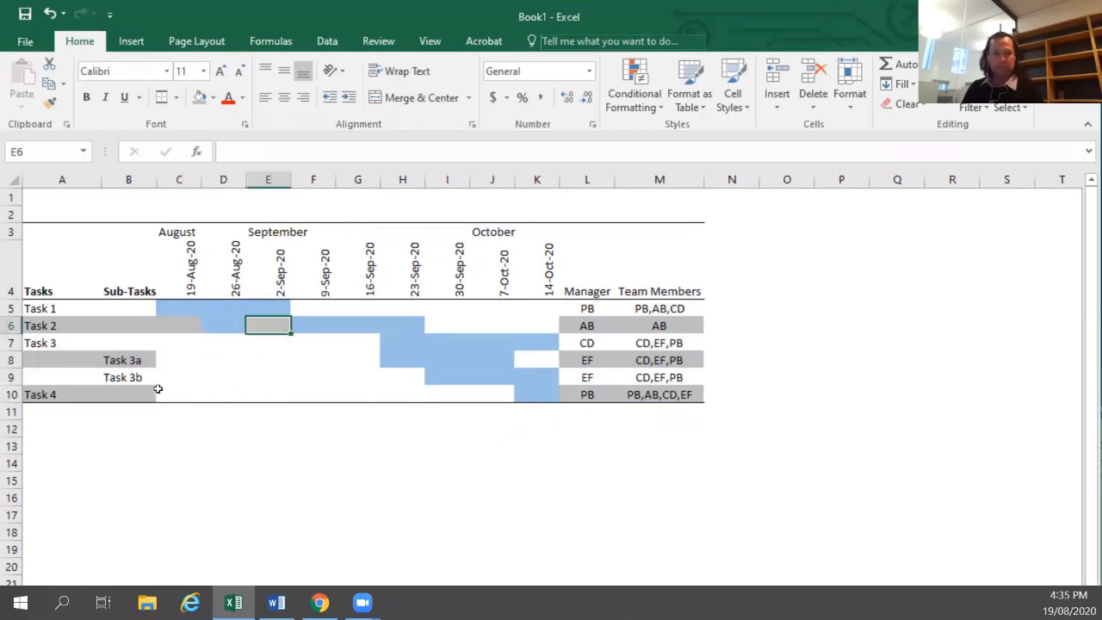
{"action": "left_click_drag", "start_coordinate": [170, 360], "coordinate": [368, 360]}
{"action": "key", "text": "F4"}
{"action": "left_click", "coordinate": [536, 362]}
{"action": "key", "text": "F4"}
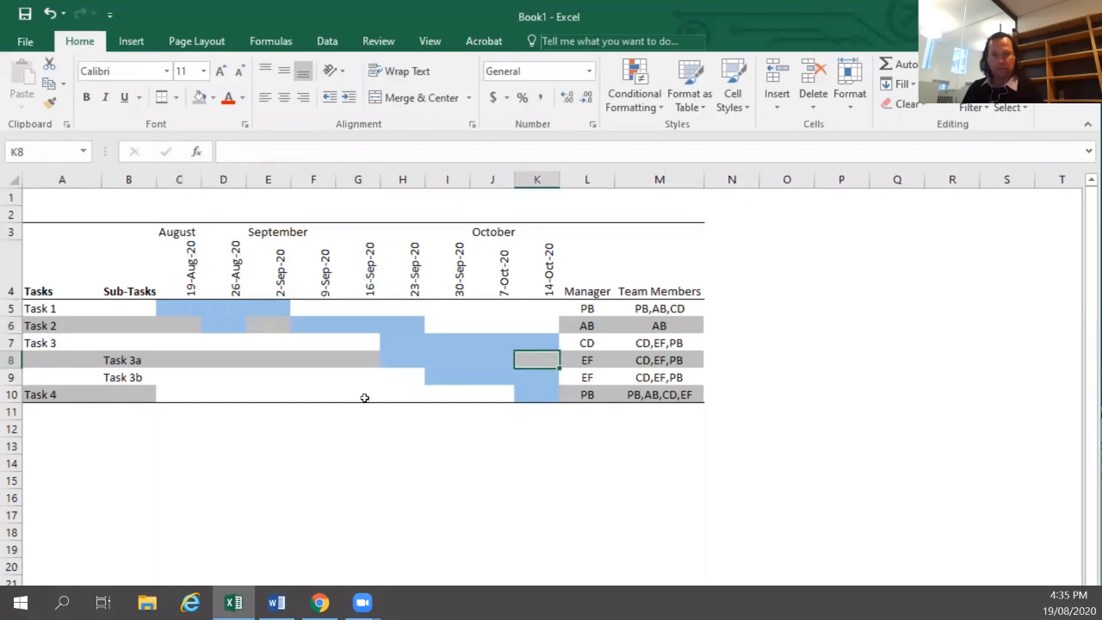
{"action": "left_click_drag", "start_coordinate": [178, 395], "coordinate": [491, 393]}
{"action": "key", "text": "F4"}
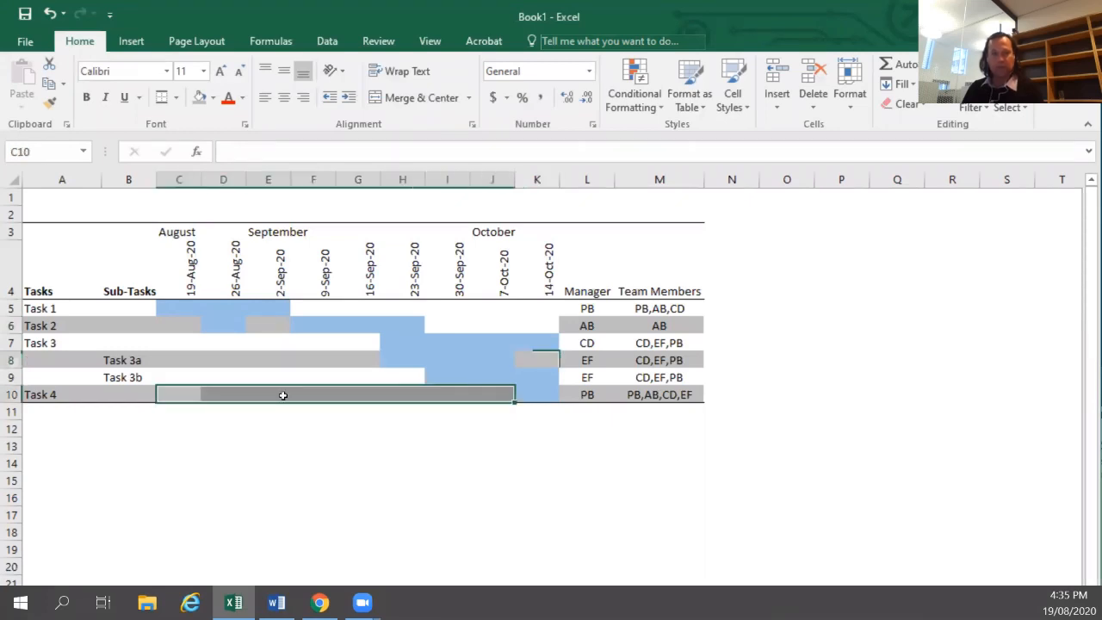
Copy the finished planning table range A3:M10 and switch to Word.
{"action": "left_click", "coordinate": [281, 395]}
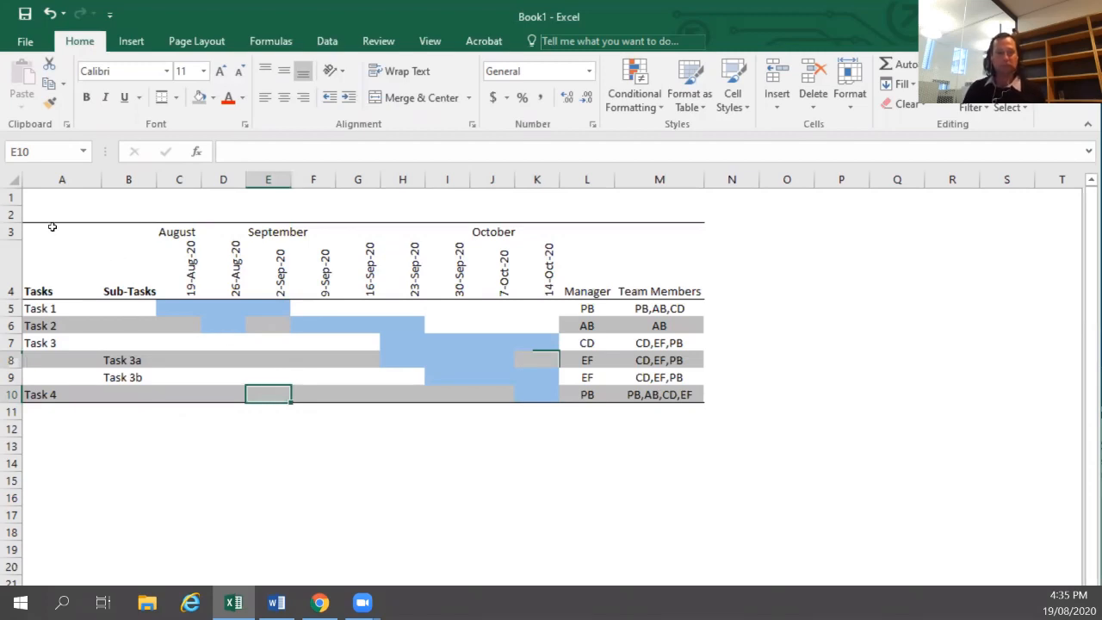
{"action": "left_click_drag", "start_coordinate": [51, 227], "coordinate": [689, 396]}
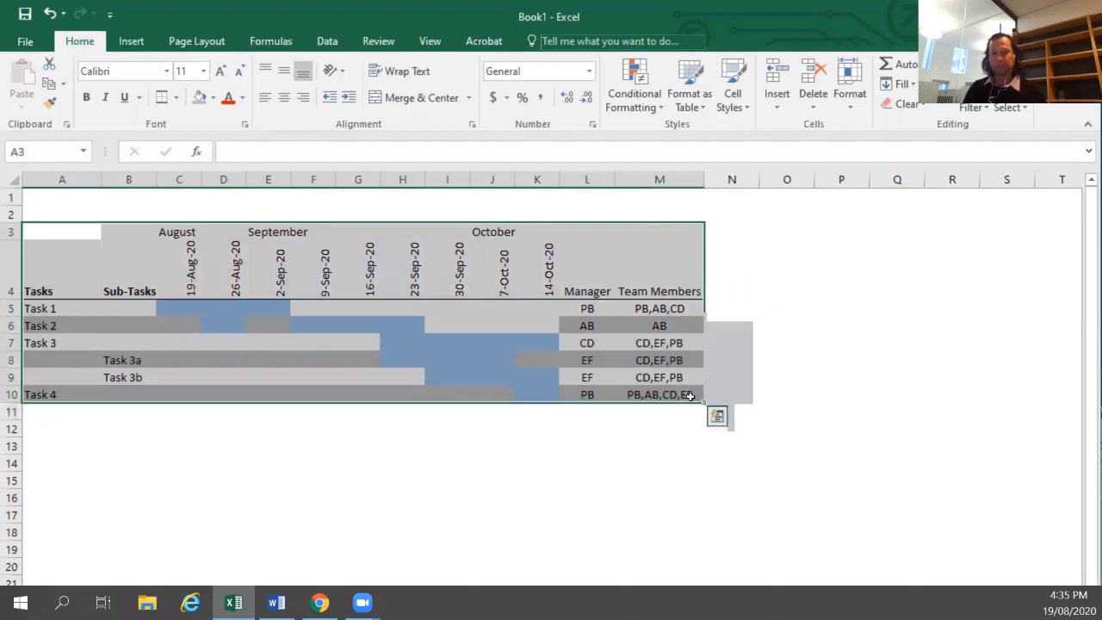
{"action": "key", "text": "ctrl+c"}
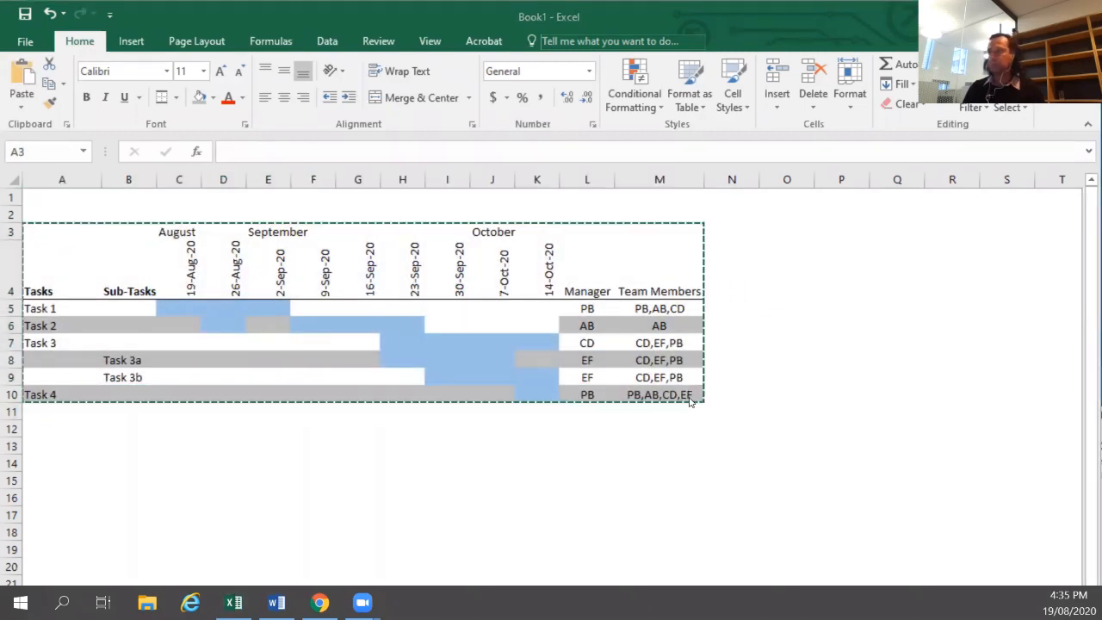
{"action": "key", "text": "alt+Tab"}
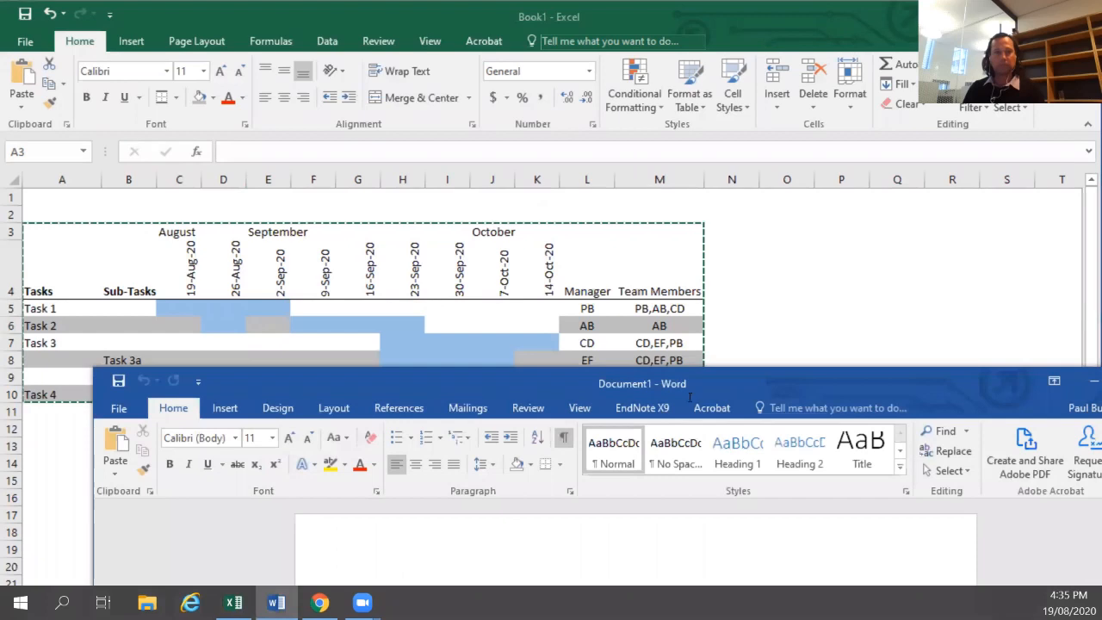
{"action": "double_click", "coordinate": [614, 388]}
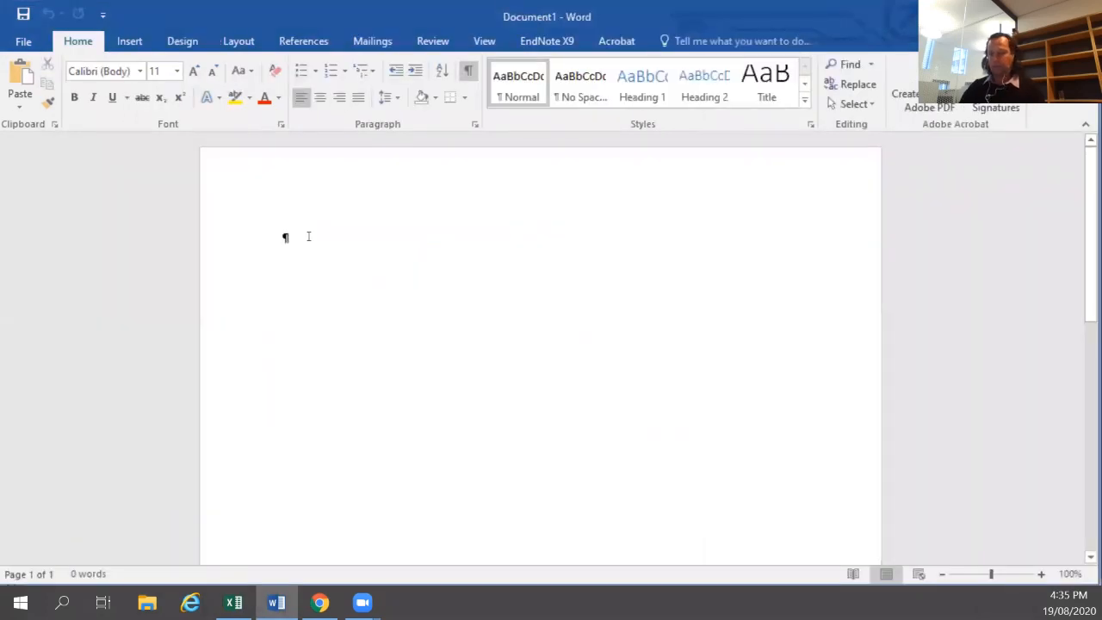
{"action": "key", "text": "Return"}
{"action": "key", "text": "ctrl+v"}
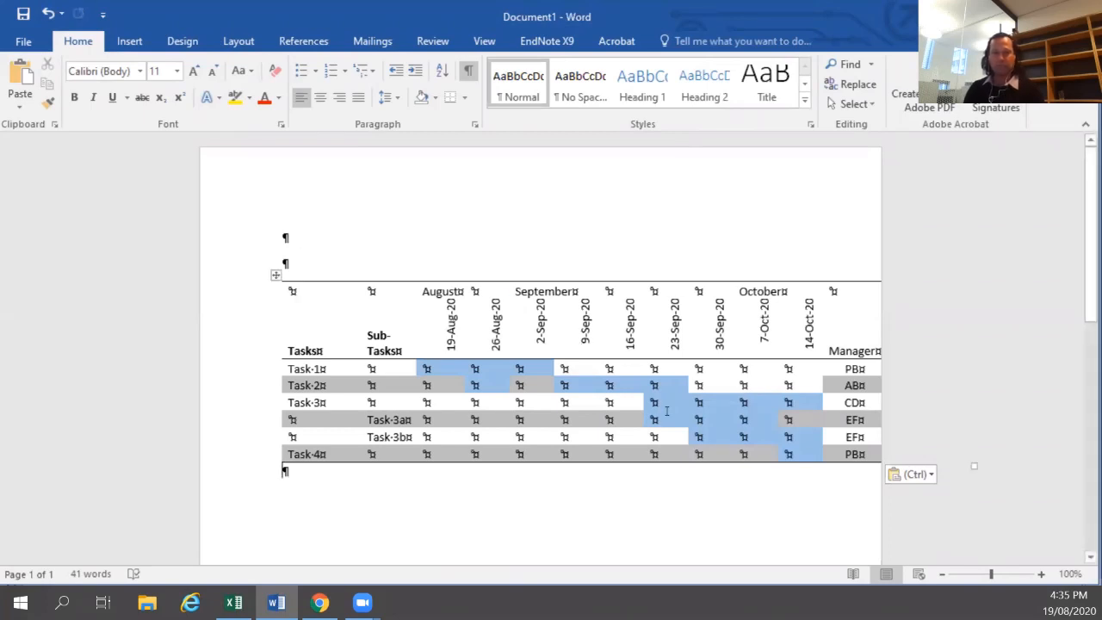
{"action": "left_click", "coordinate": [468, 69]}
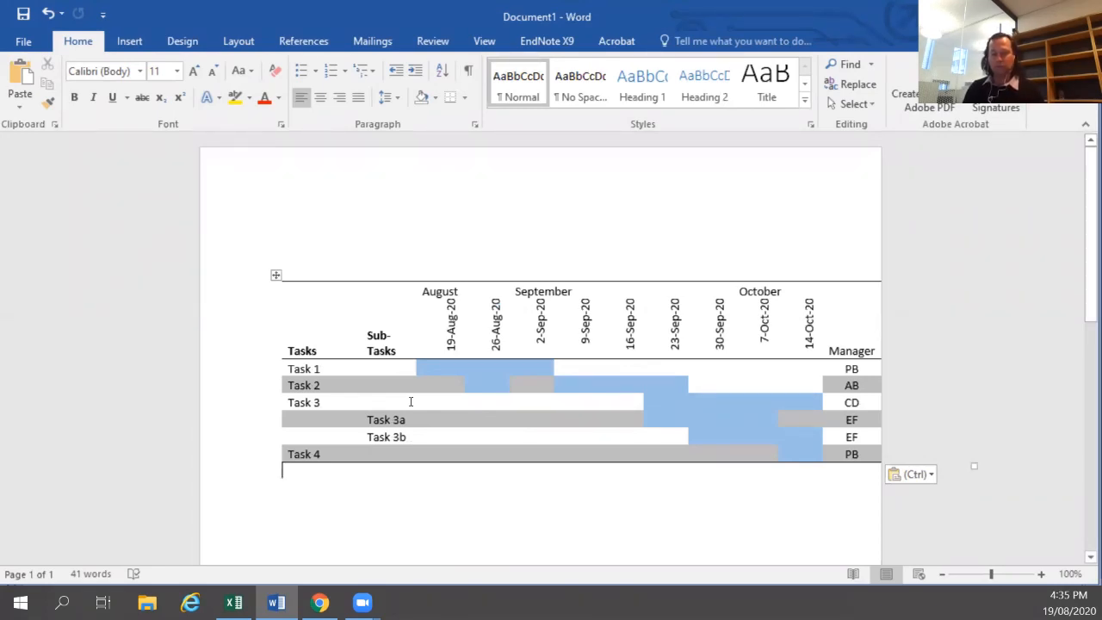
{"action": "key", "text": "ctrl+z"}
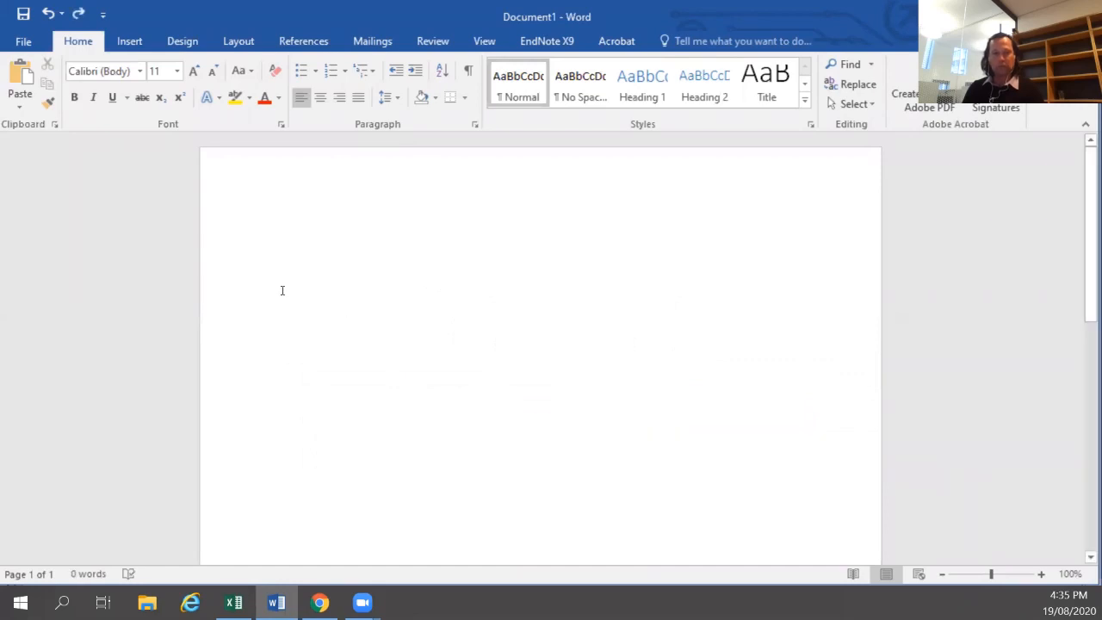
Paste the copied range into the document as a picture and shrink it to fit within the page margins.
{"action": "right_click", "coordinate": [282, 290]}
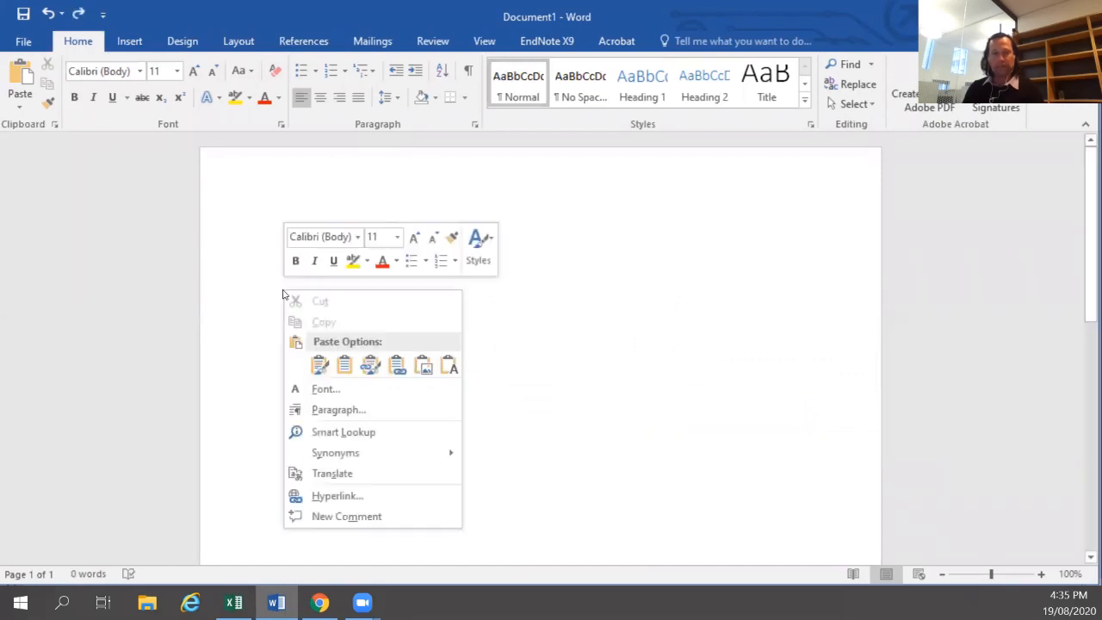
{"action": "left_click", "coordinate": [424, 368]}
{"action": "left_click", "coordinate": [733, 310]}
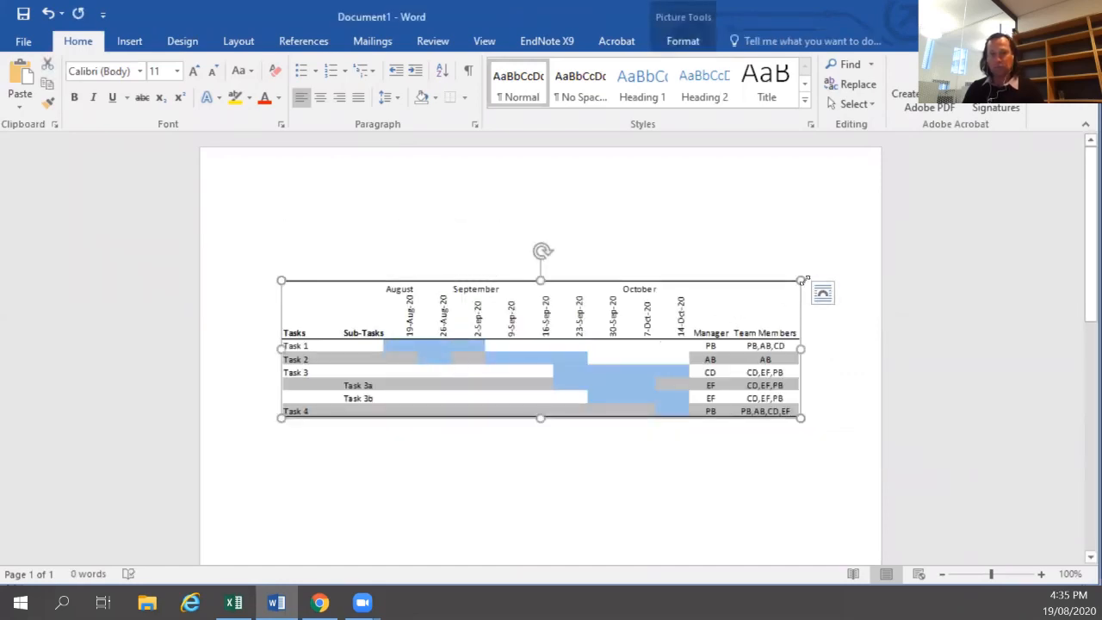
{"action": "left_click_drag", "start_coordinate": [800, 280], "coordinate": [715, 280]}
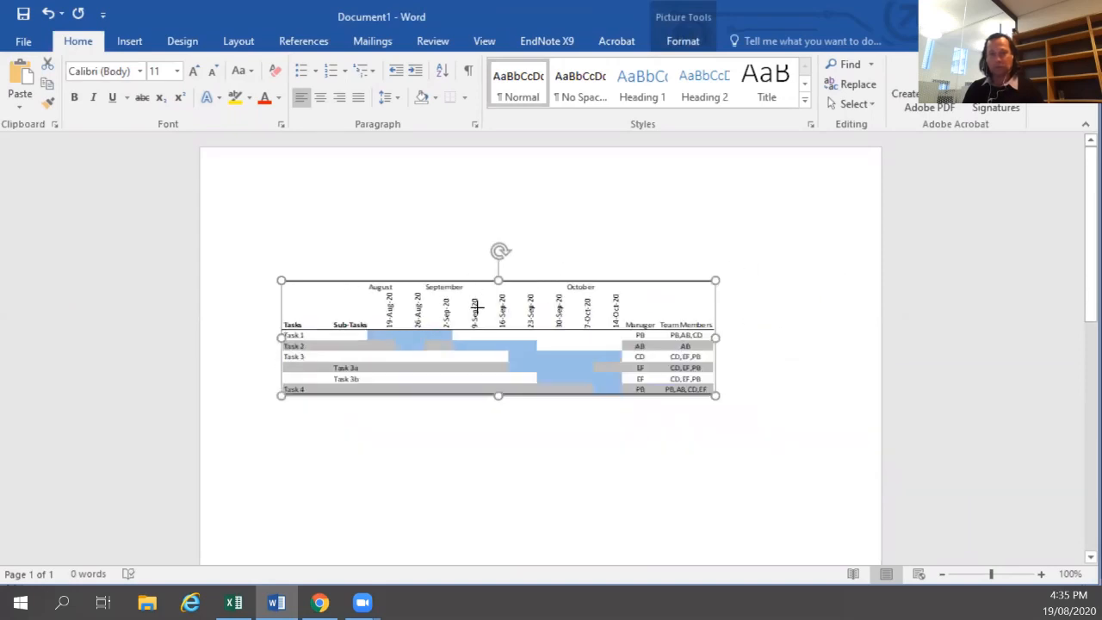
{"action": "mouse_move", "coordinate": [477, 307]}
{"action": "left_mouse_down"}
{"action": "mouse_move", "coordinate": [662, 254]}
{"action": "mouse_move", "coordinate": [451, 311]}
{"action": "mouse_move", "coordinate": [647, 257]}
{"action": "mouse_move", "coordinate": [477, 307]}
{"action": "left_mouse_up"}
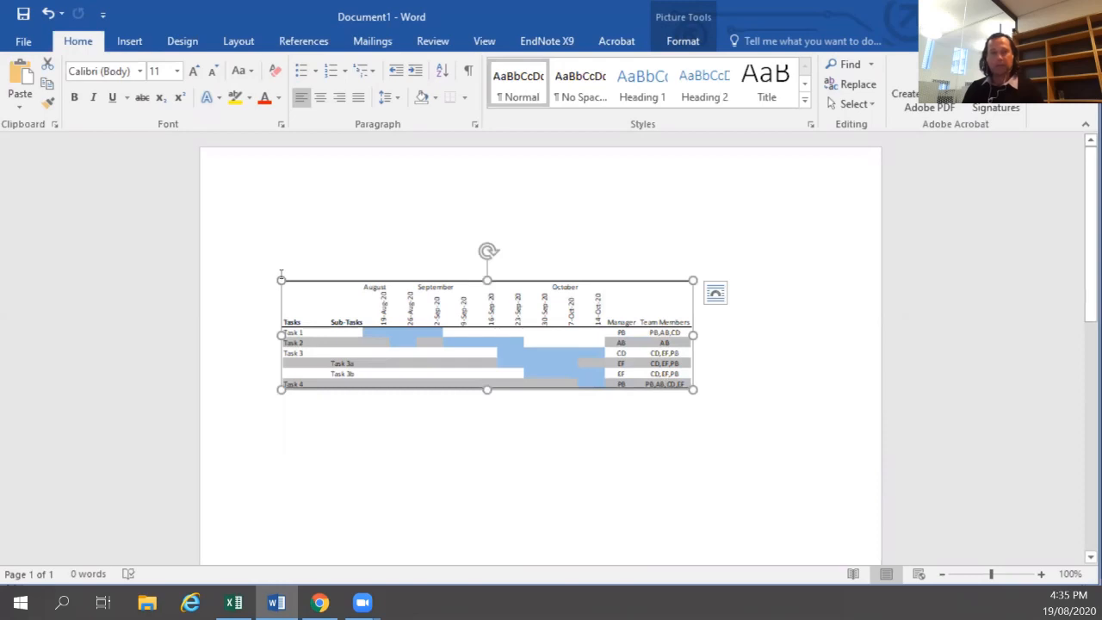
Add several paragraphs of filler text "Sdlfsdj,fshfldl;soimjdsl;gms" above the picture.
{"action": "left_click", "coordinate": [315, 264]}
{"action": "type", "text": "Sdlfsdj,fsffl"}
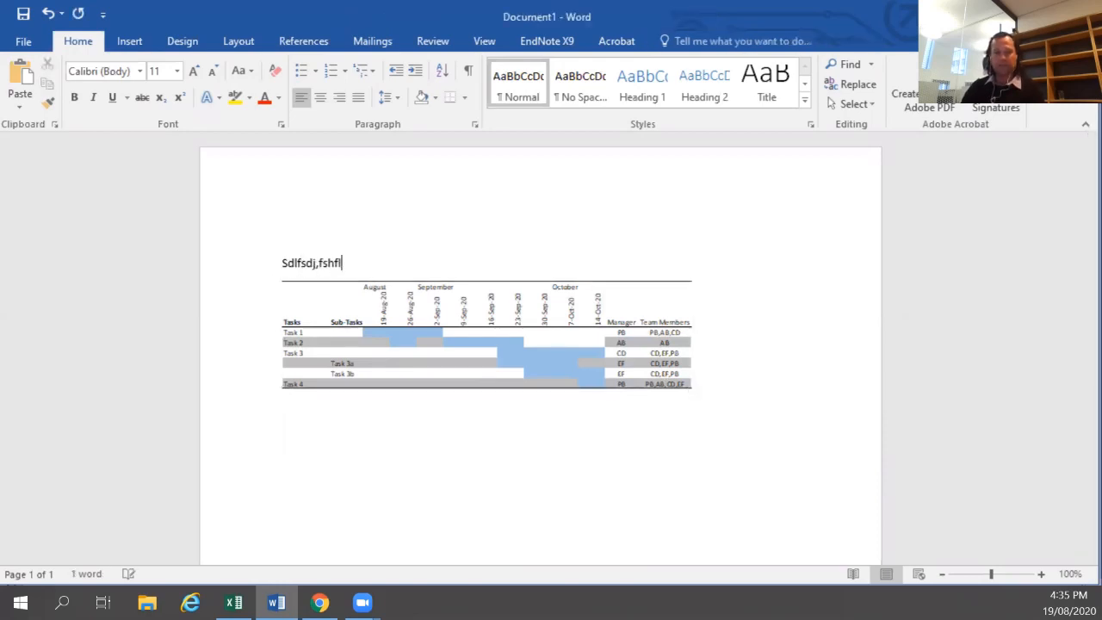
{"action": "type", "text": "dl;soimjdsl;gms"}
{"action": "triple_click", "coordinate": [319, 271]}
{"action": "key", "text": "Right"}
{"action": "key", "text": "Return"}
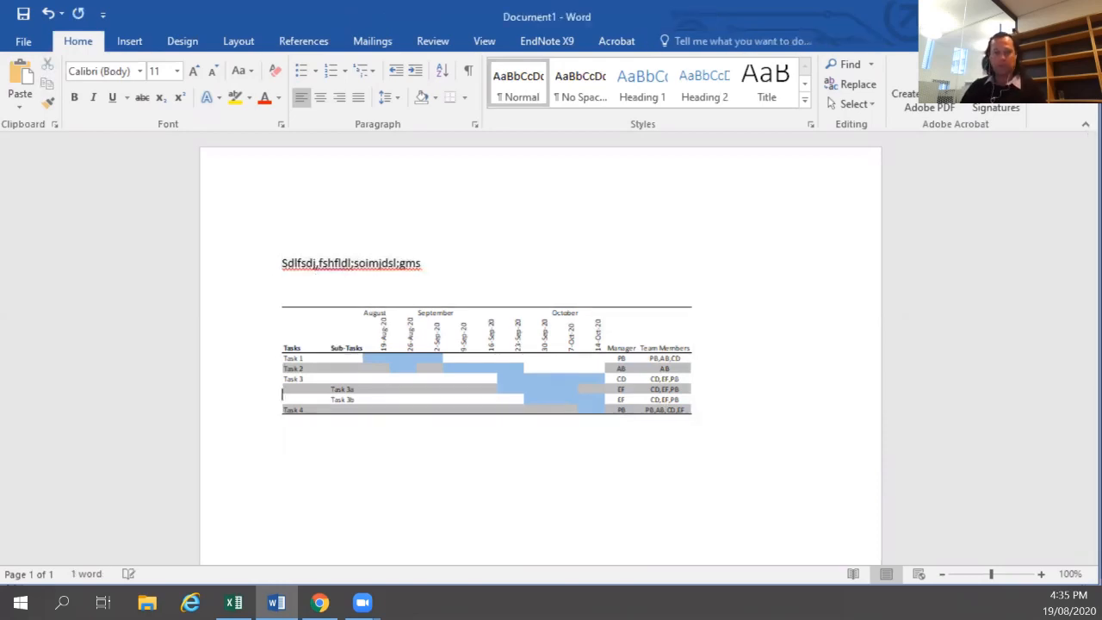
{"action": "key", "text": "ctrl+v"}
{"action": "key", "text": "Return"}
{"action": "key", "text": "ctrl+v"}
{"action": "key", "text": "Return"}
{"action": "key", "text": "ctrl+v"}
{"action": "key", "text": "Return"}
{"action": "key", "text": "ctrl+v"}
{"action": "key", "text": "Return"}
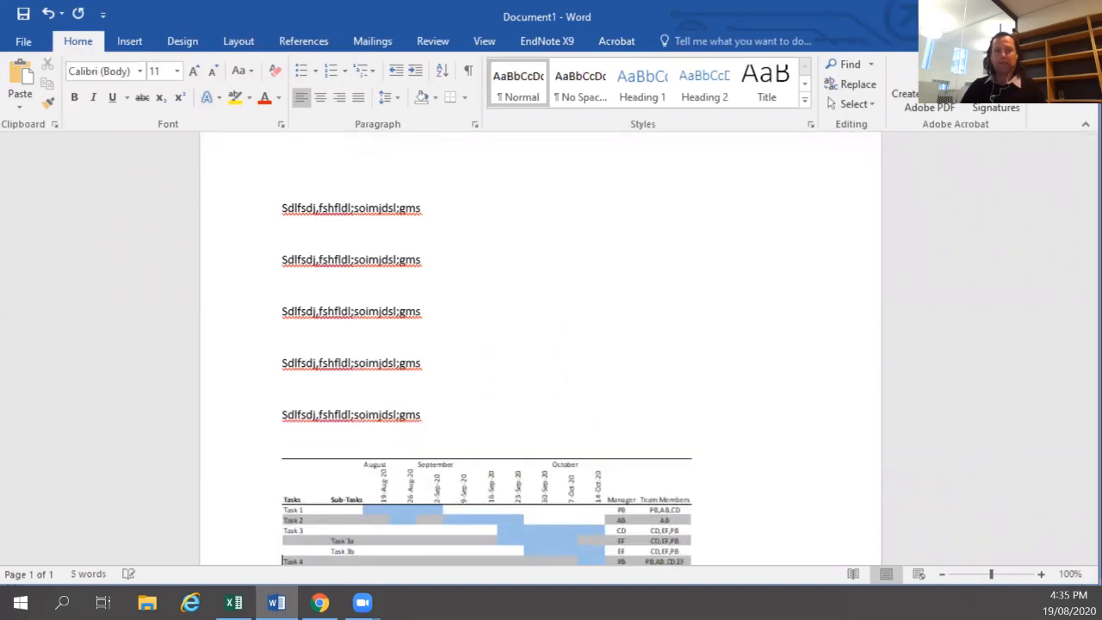
Insert a Next Page section break just before the picture.
{"action": "scroll", "coordinate": [449, 225], "scroll_direction": "down", "scroll_amount": 1}
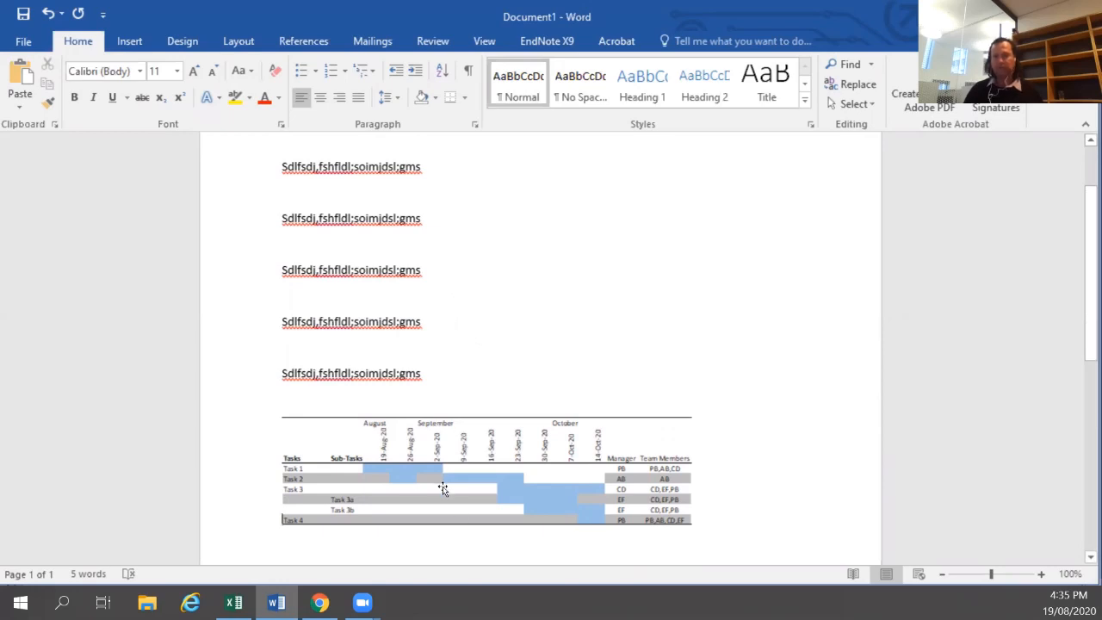
{"action": "left_click", "coordinate": [351, 404]}
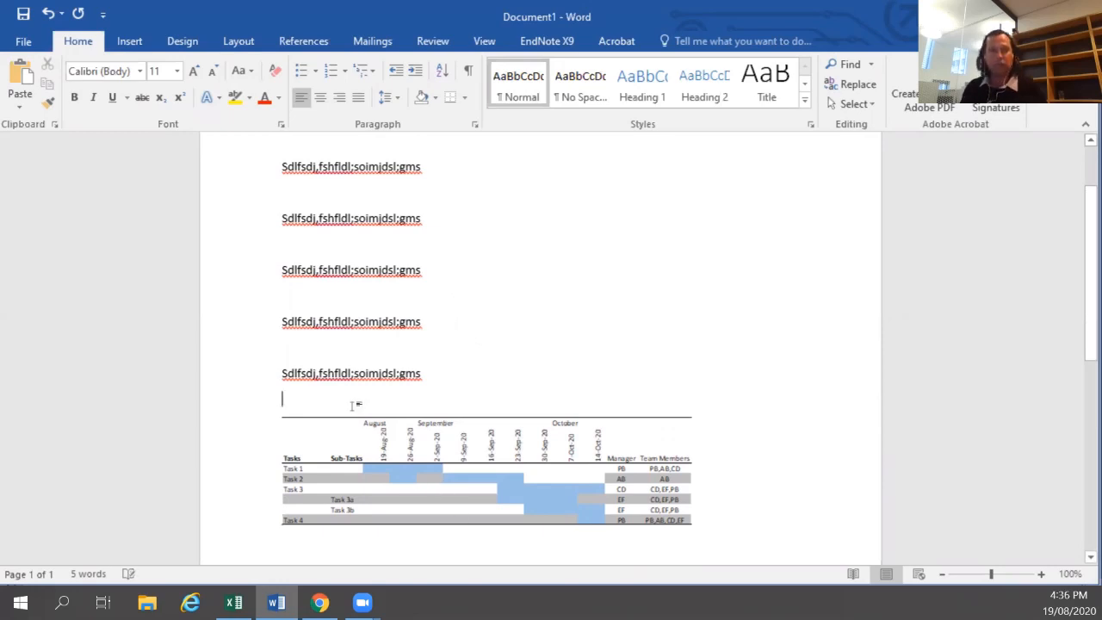
{"action": "left_click", "coordinate": [136, 39]}
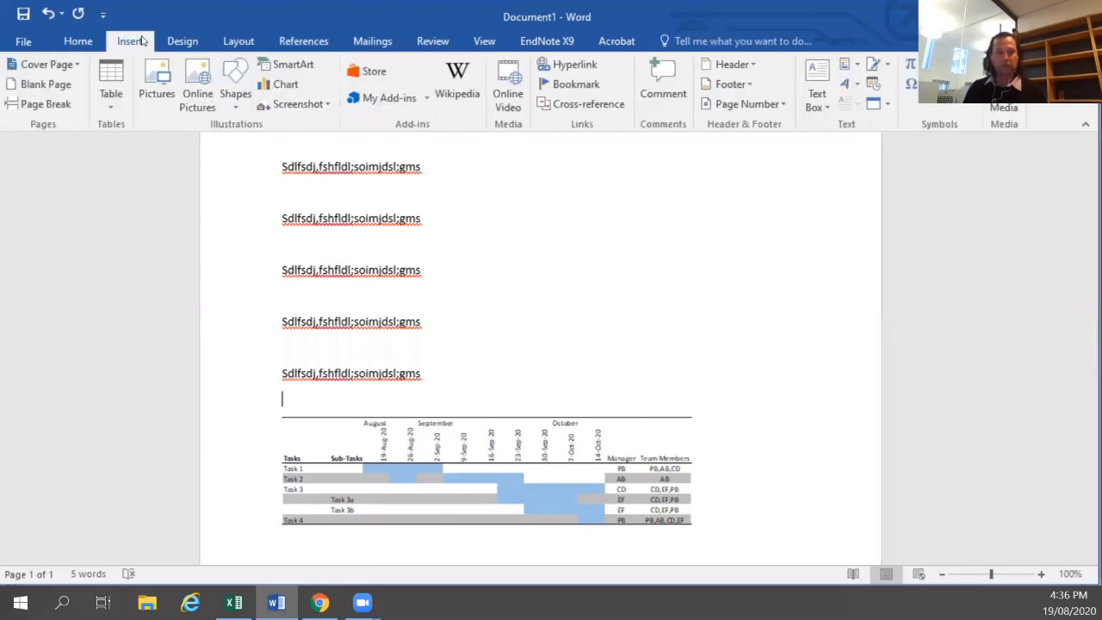
{"action": "left_click", "coordinate": [241, 42]}
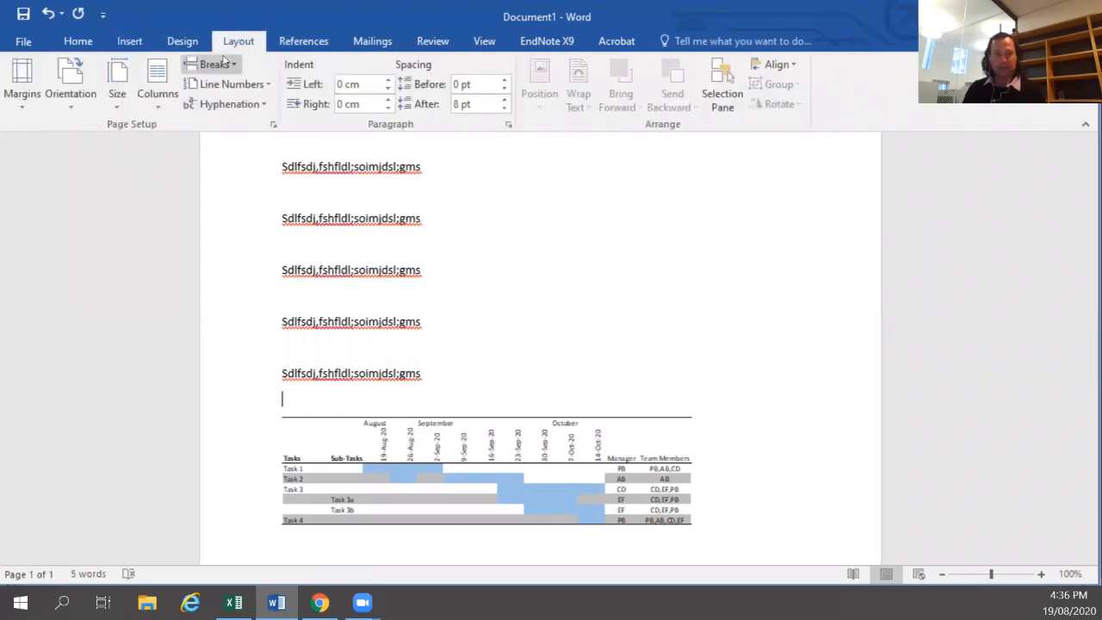
{"action": "left_click", "coordinate": [212, 67]}
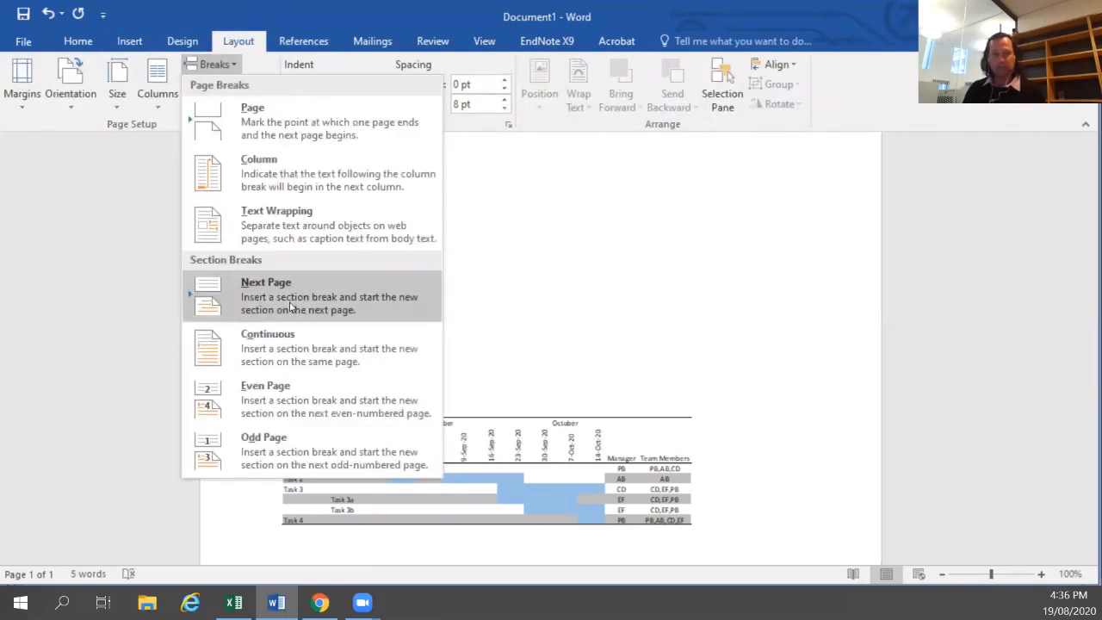
{"action": "left_click", "coordinate": [290, 303]}
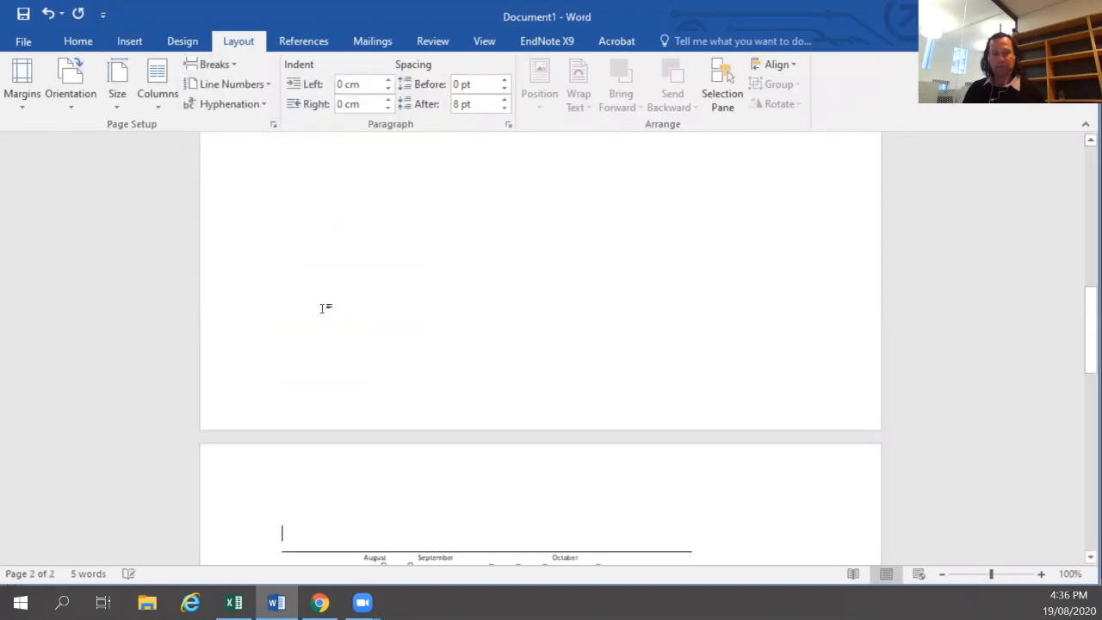
Show formatting marks and add an empty paragraph after the last filler line, before the section break.
{"action": "left_click", "coordinate": [78, 43]}
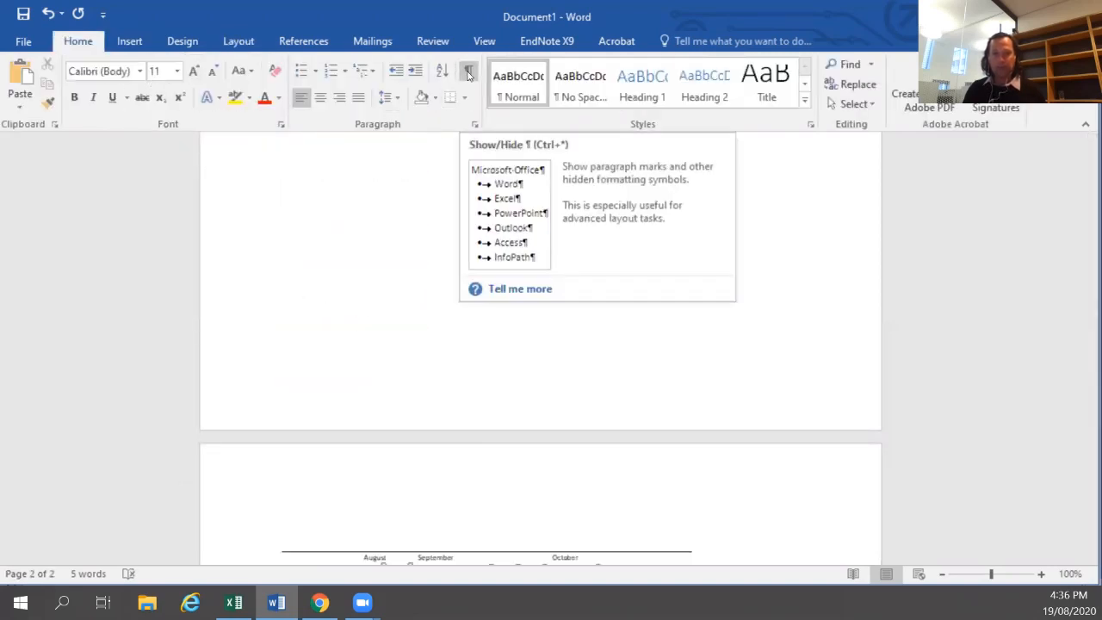
{"action": "left_click", "coordinate": [469, 75]}
{"action": "scroll", "coordinate": [433, 330], "scroll_direction": "up", "scroll_amount": 3}
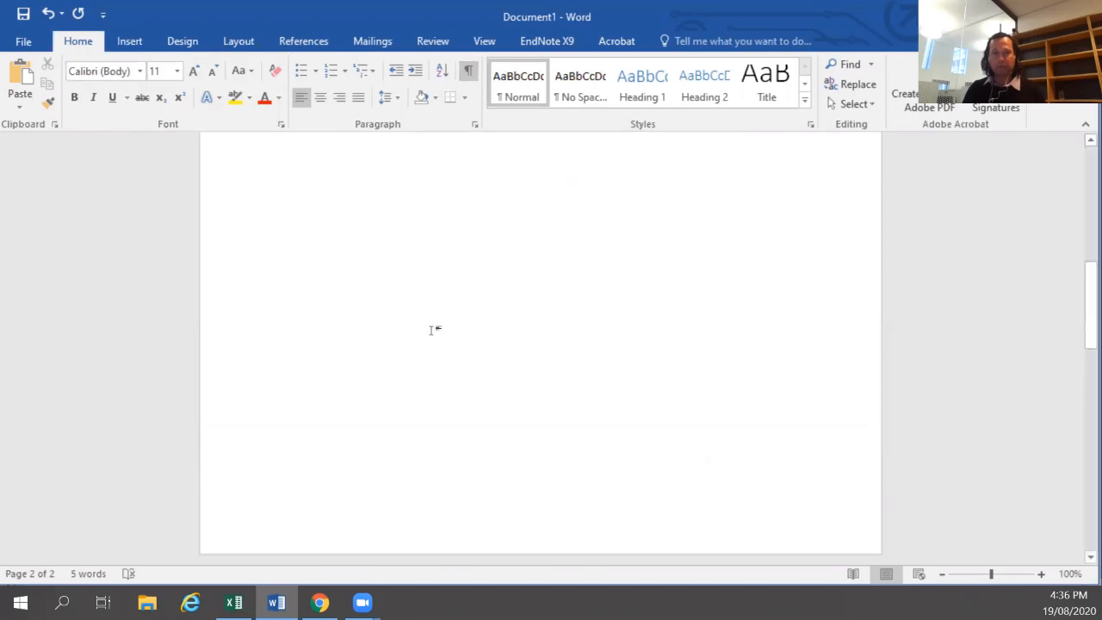
{"action": "scroll", "coordinate": [433, 330], "scroll_direction": "up", "scroll_amount": 6}
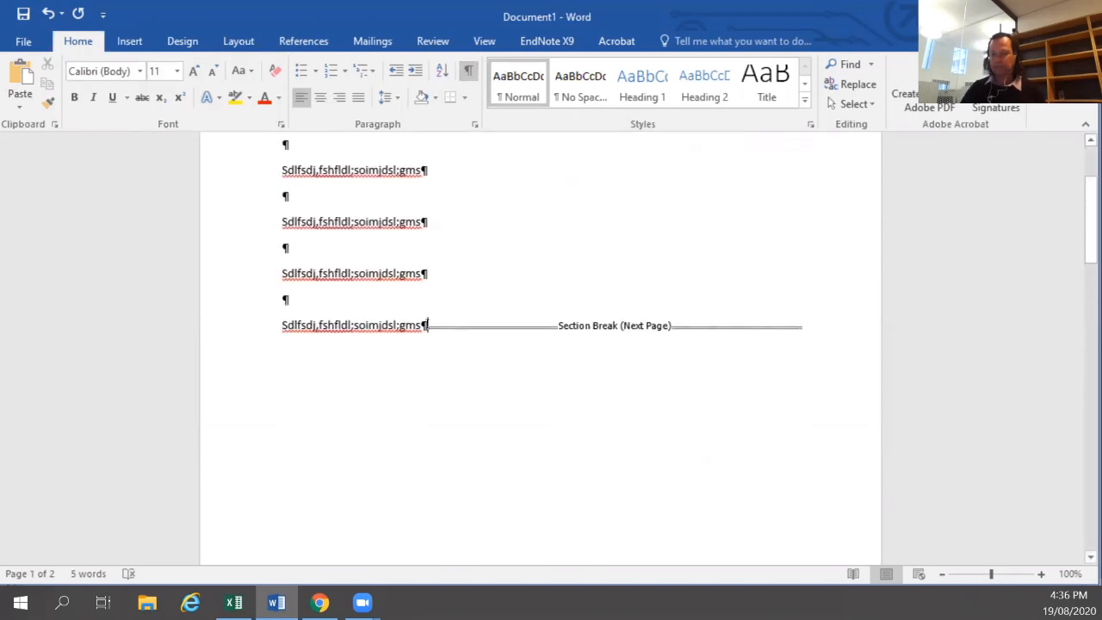
{"action": "left_click", "coordinate": [426, 326]}
{"action": "key", "text": "Return"}
{"action": "scroll", "coordinate": [438, 296], "scroll_direction": "up", "scroll_amount": 3}
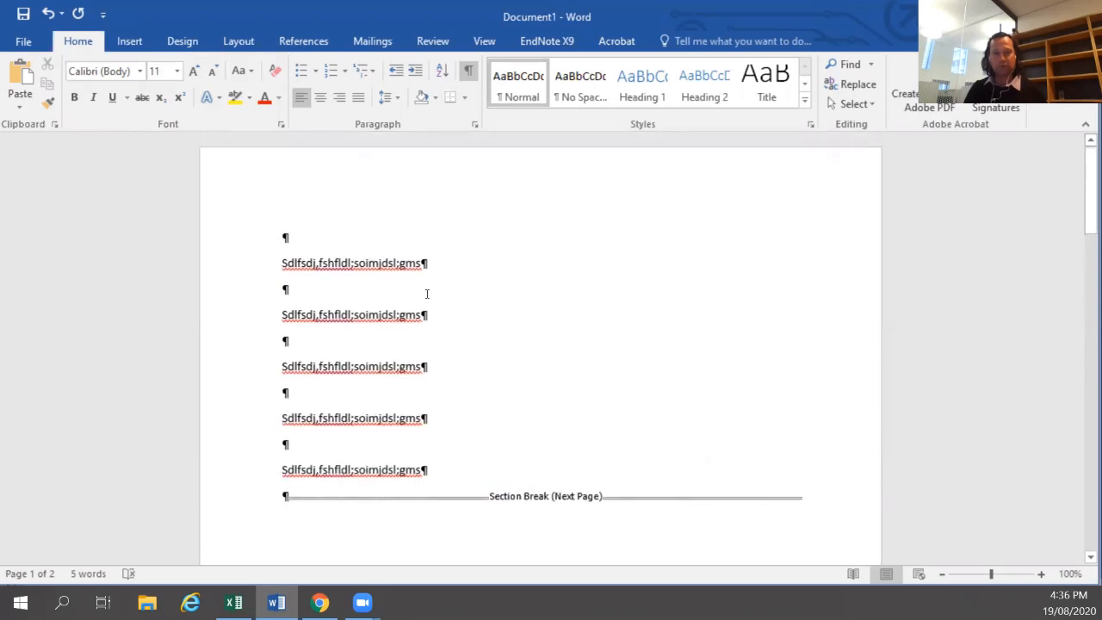
Set the picture's section to Landscape orientation.
{"action": "scroll", "coordinate": [417, 387], "scroll_direction": "down", "scroll_amount": 15}
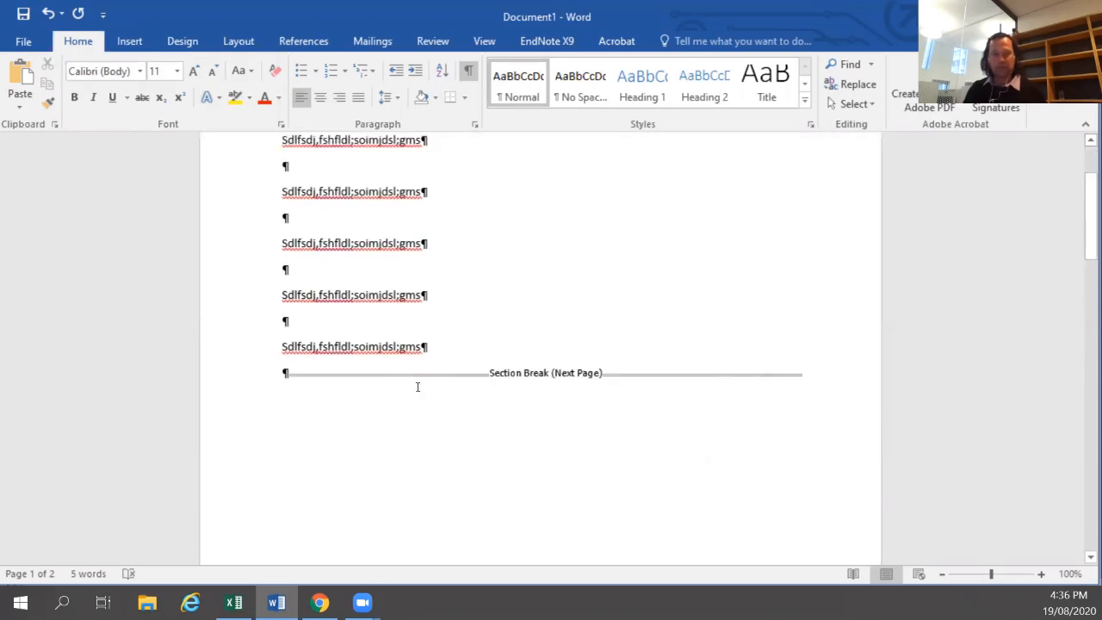
{"action": "left_click", "coordinate": [409, 353]}
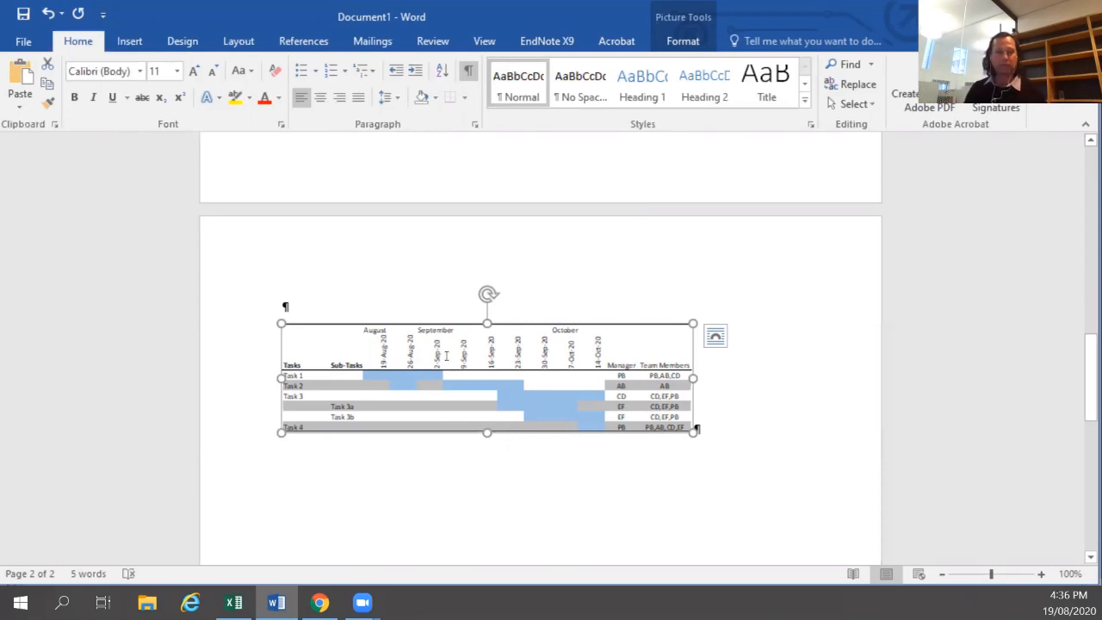
{"action": "left_click", "coordinate": [245, 42]}
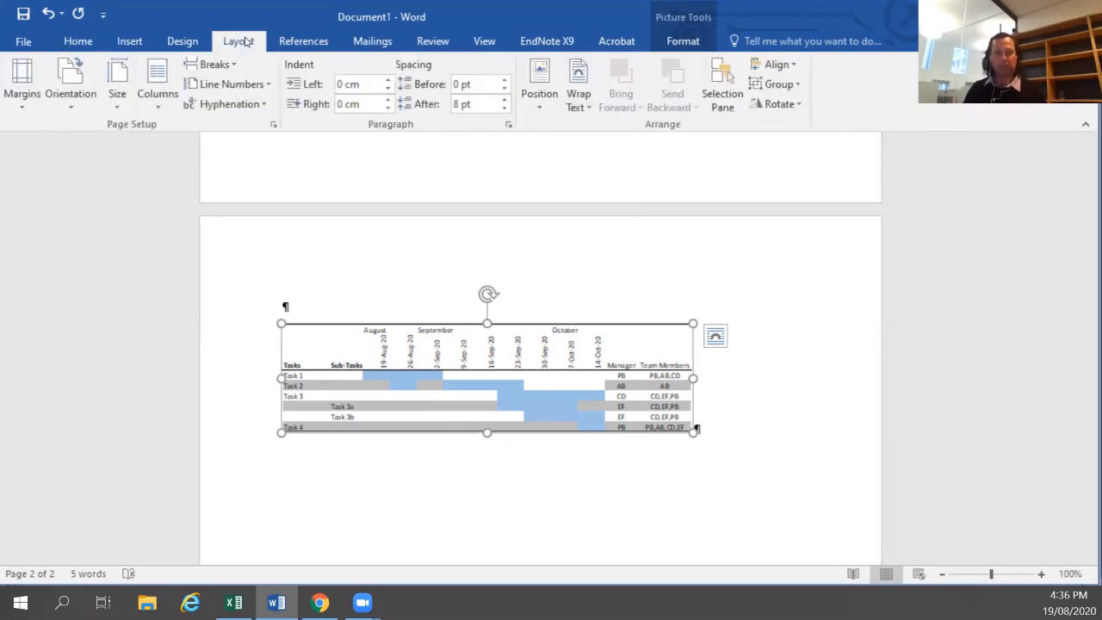
{"action": "left_click", "coordinate": [73, 94]}
{"action": "left_click", "coordinate": [109, 179]}
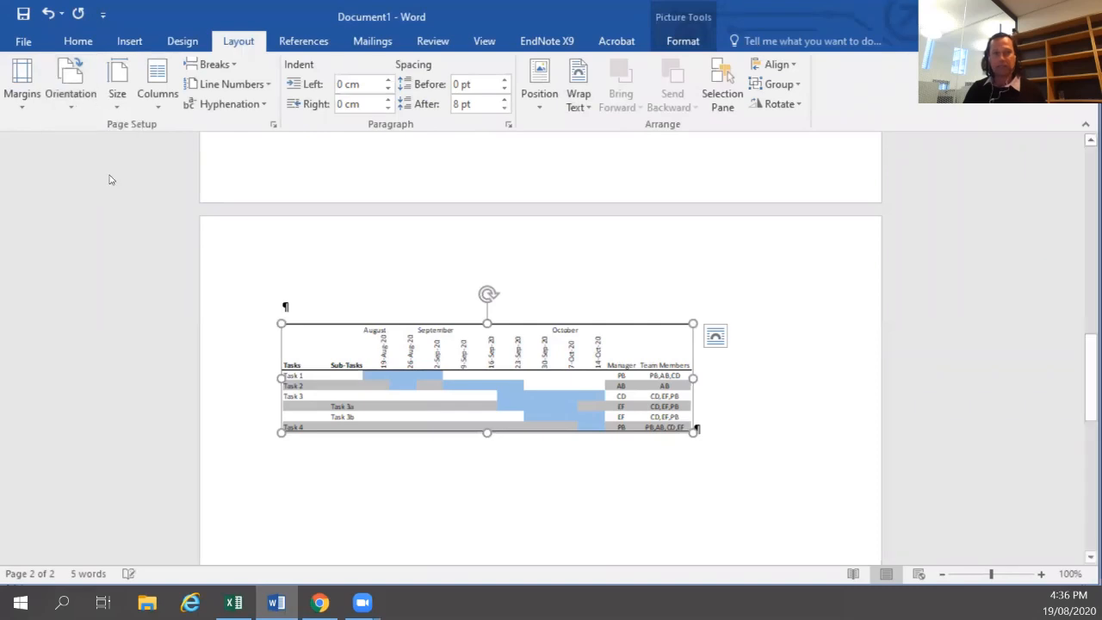
Enlarge the picture to span about the full width of the landscape page.
{"action": "left_click", "coordinate": [943, 575]}
{"action": "left_click", "coordinate": [943, 576]}
{"action": "left_click", "coordinate": [943, 575]}
{"action": "left_click", "coordinate": [943, 575]}
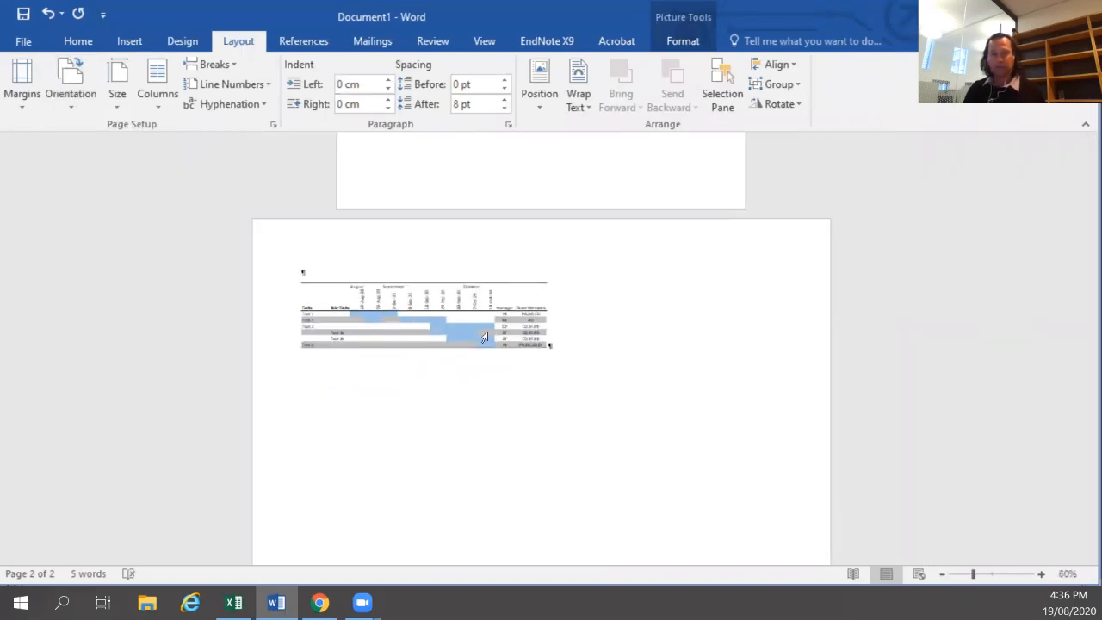
{"action": "left_click_drag", "start_coordinate": [758, 347], "coordinate": [844, 413]}
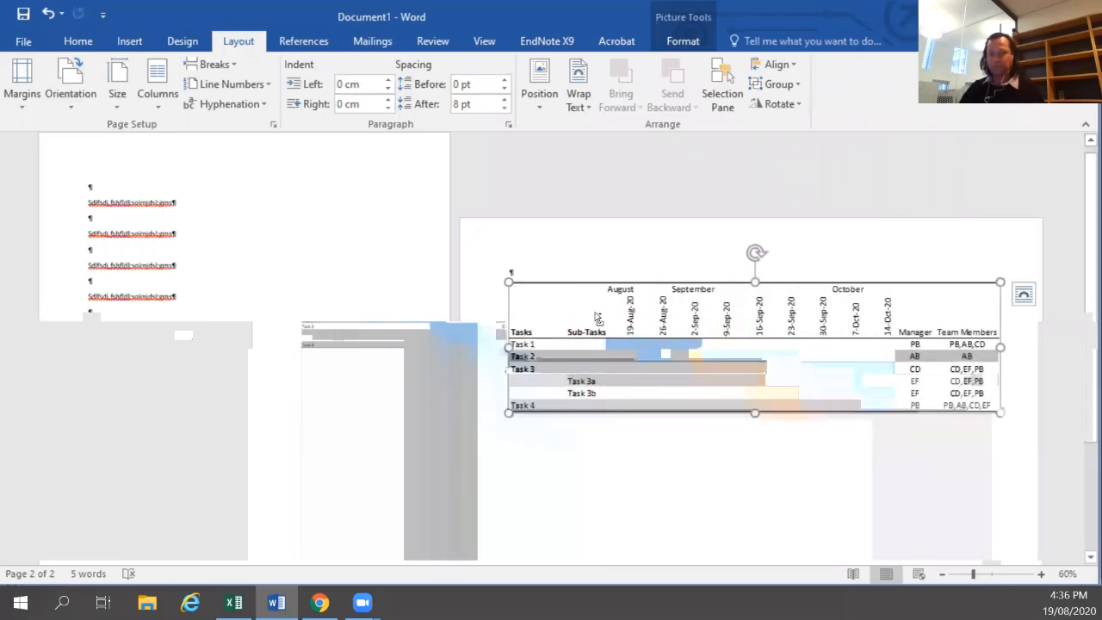
{"action": "key", "text": "ctrl+v"}
Add a line above the picture reading "Planned Progress : Scheudle of Dates and Team Leads".
{"action": "key", "text": "Up"}
{"action": "key", "text": "Return"}
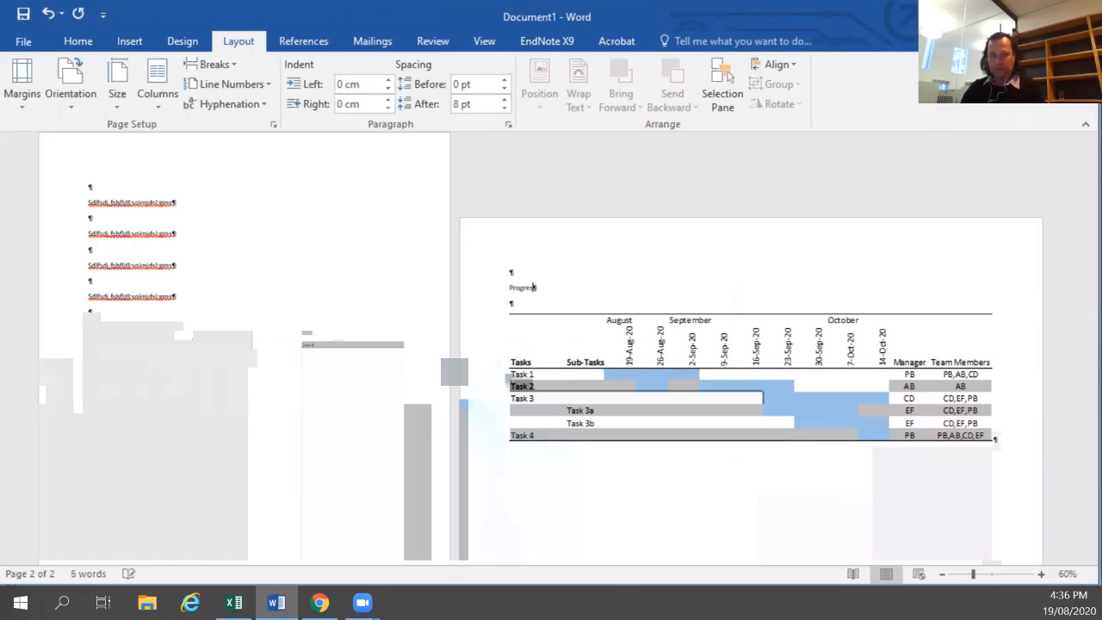
{"action": "type", "text": "Planned Progress"}
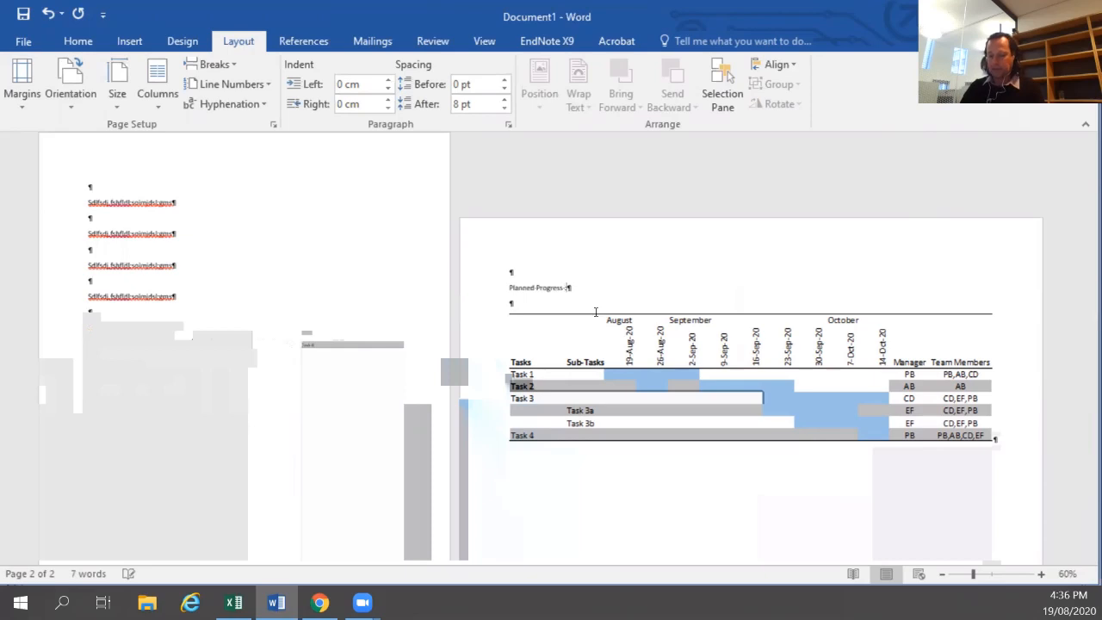
{"action": "type", "text": " : Schedule of "}
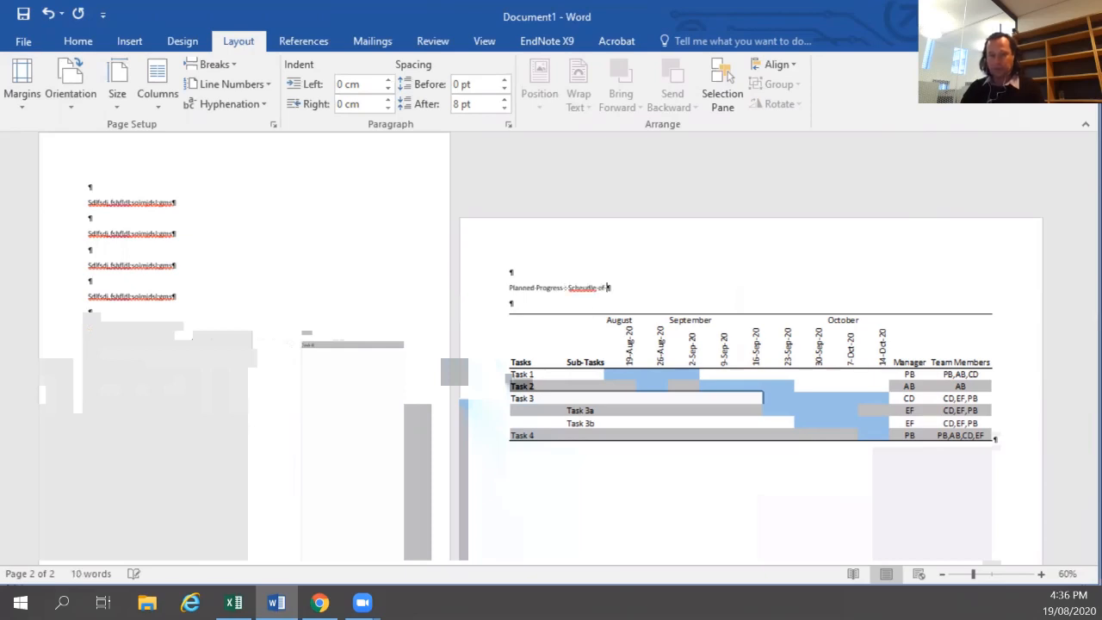
{"action": "type", "text": "Dates and Team Leaders"}
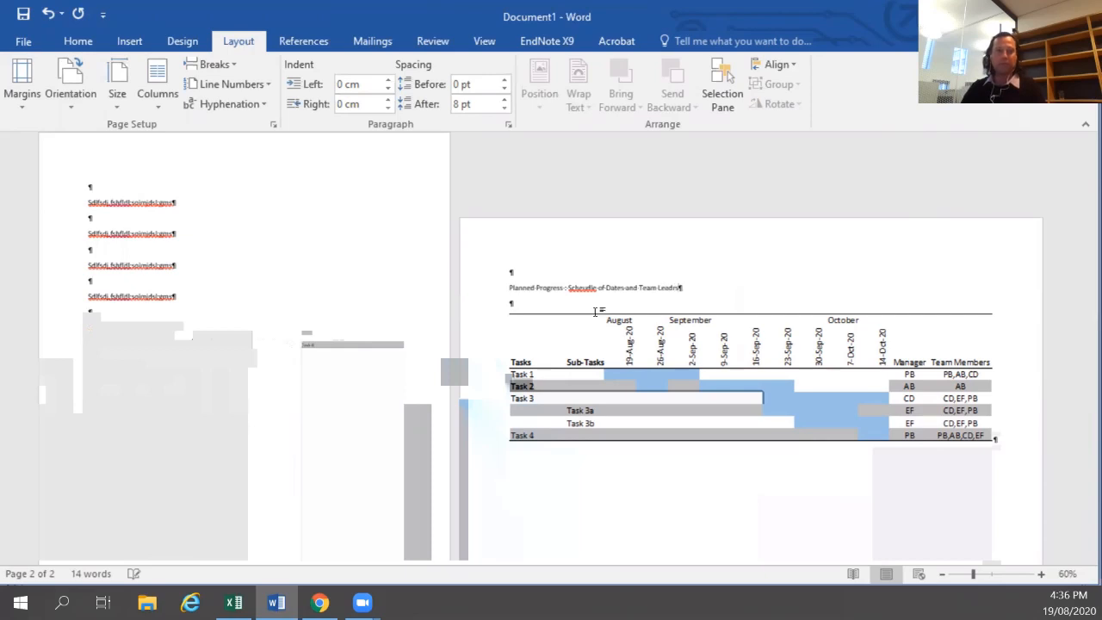
Make the whole heading line bold.
{"action": "key", "text": "shift+Home"}
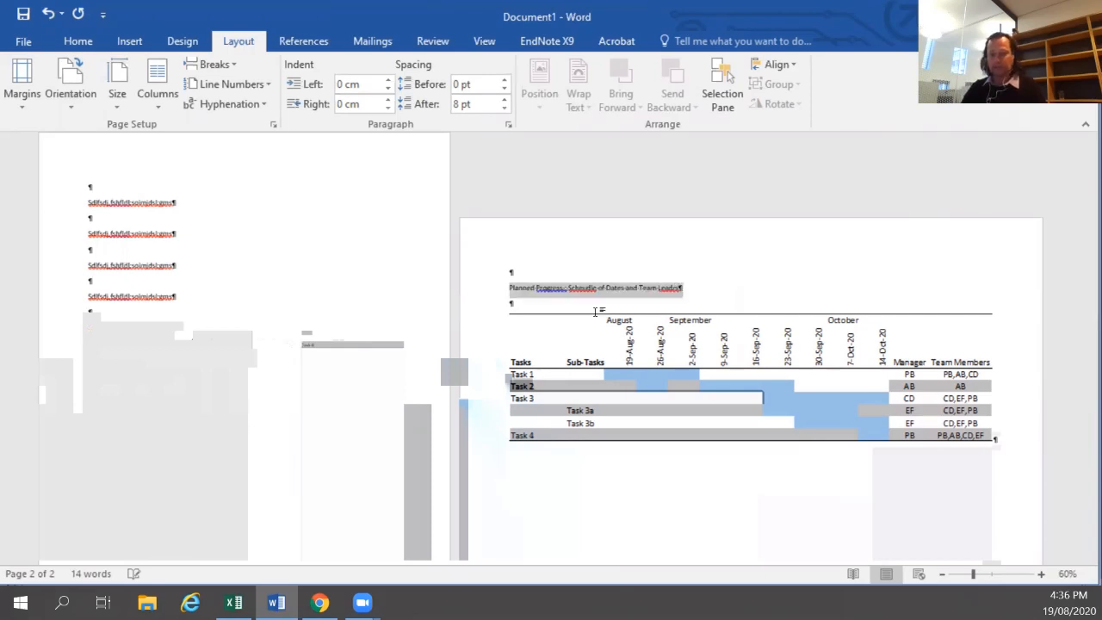
{"action": "key", "text": "ctrl+b"}
Prefix the heading with "Appendix 1:".
{"action": "left_click", "coordinate": [510, 288]}
{"action": "type", "text": "Append"}
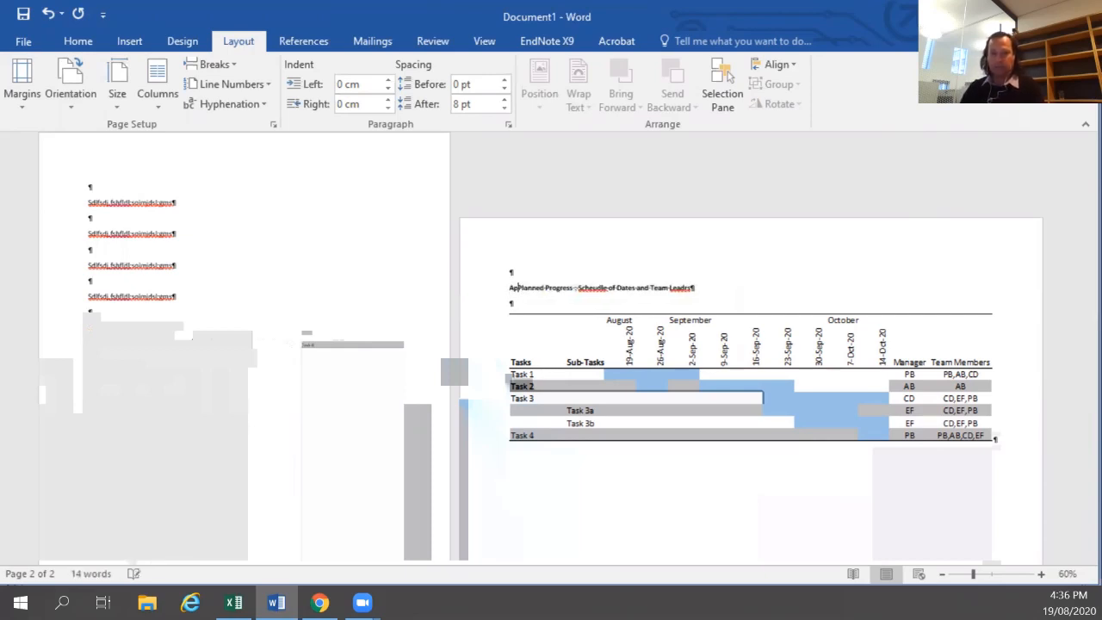
{"action": "type", "text": "ix 1:"}
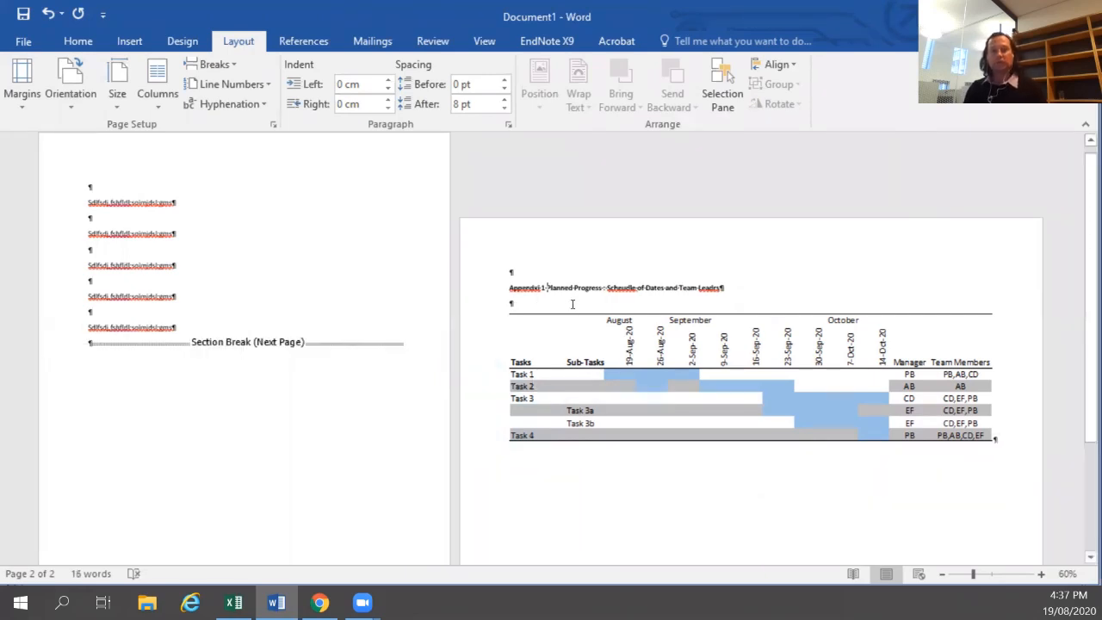
Open the print preview and examine both pages of the document.
{"action": "scroll", "coordinate": [377, 276], "scroll_direction": "down", "scroll_amount": 1}
{"action": "left_click", "coordinate": [172, 249]}
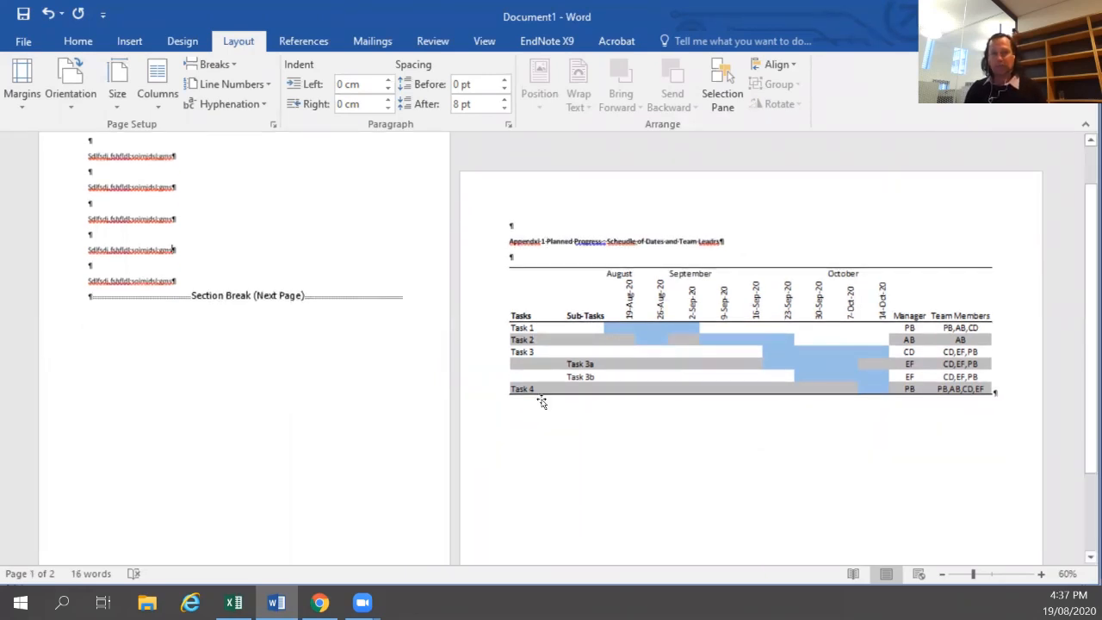
{"action": "left_click", "coordinate": [540, 397]}
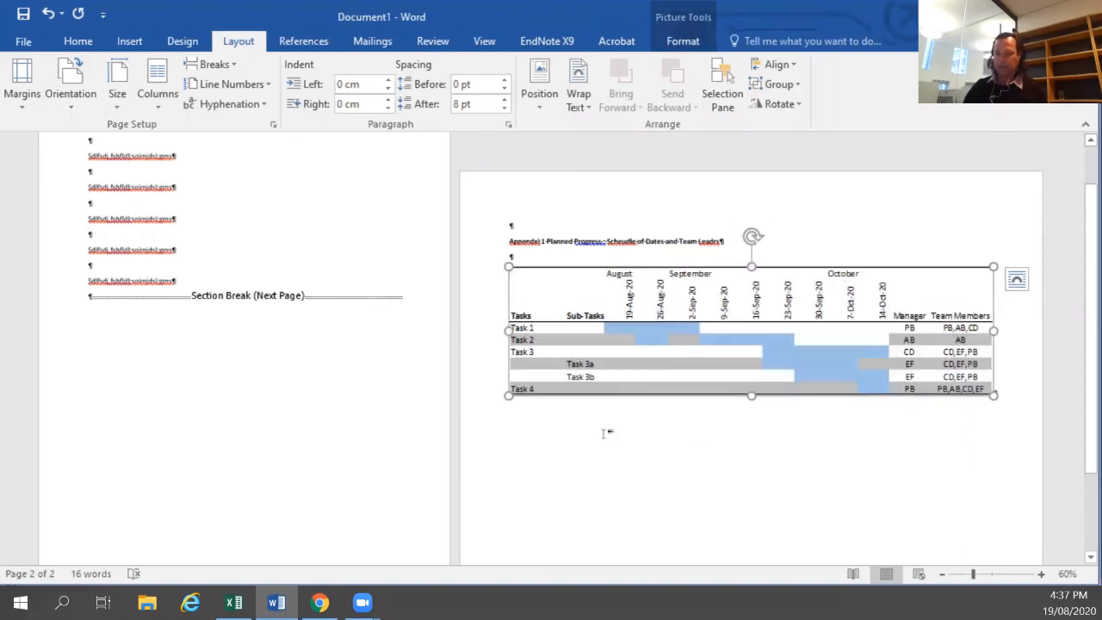
{"action": "key", "text": "ctrl+p"}
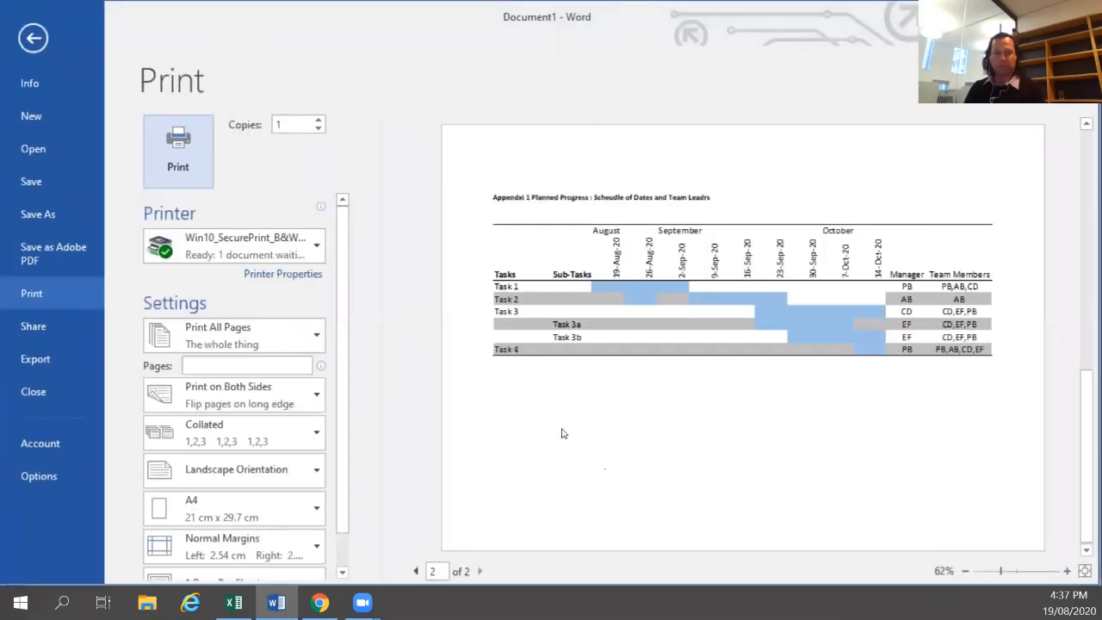
{"action": "scroll", "coordinate": [592, 465], "scroll_direction": "up", "scroll_amount": 1}
{"action": "scroll", "coordinate": [671, 430], "scroll_direction": "down", "scroll_amount": 1}
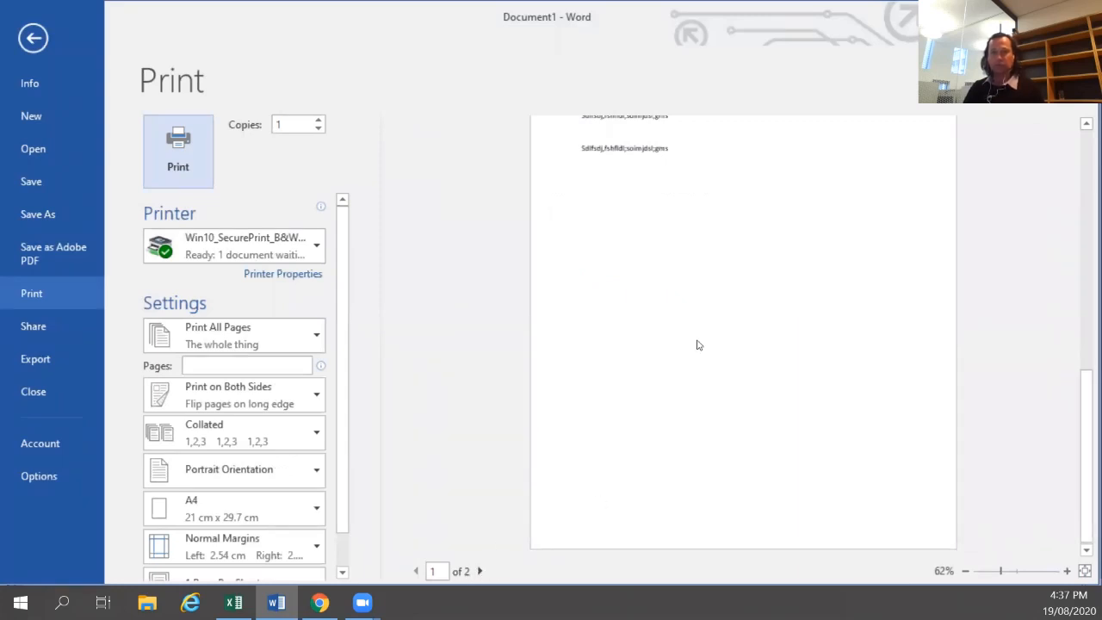
Switch to Excel and the workbook holding the Gantt chart.
{"action": "key", "text": "alt+Tab"}
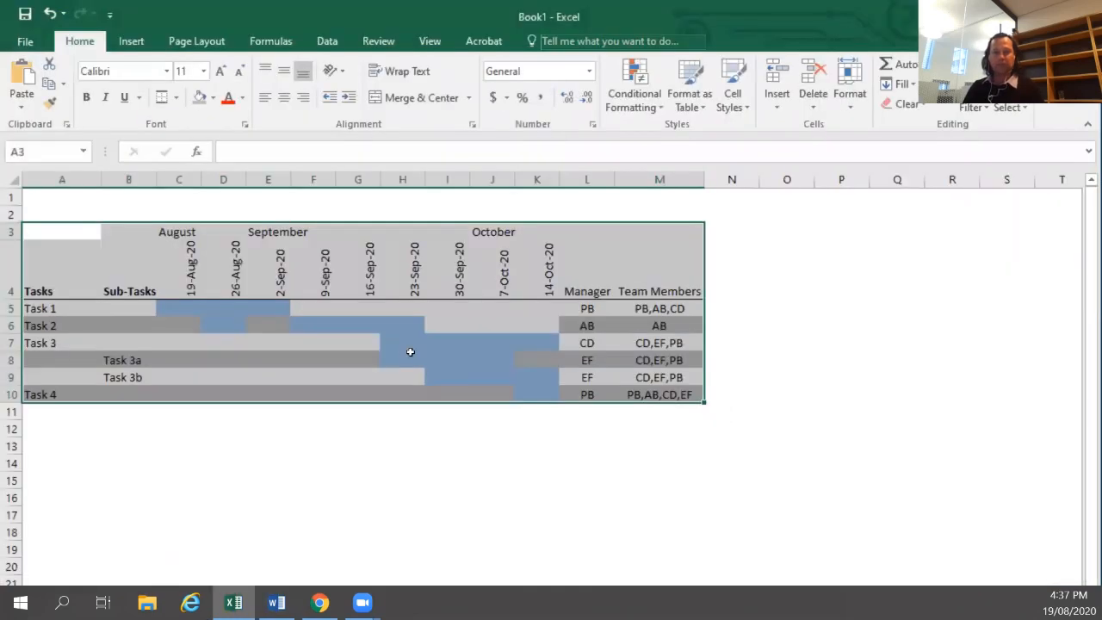